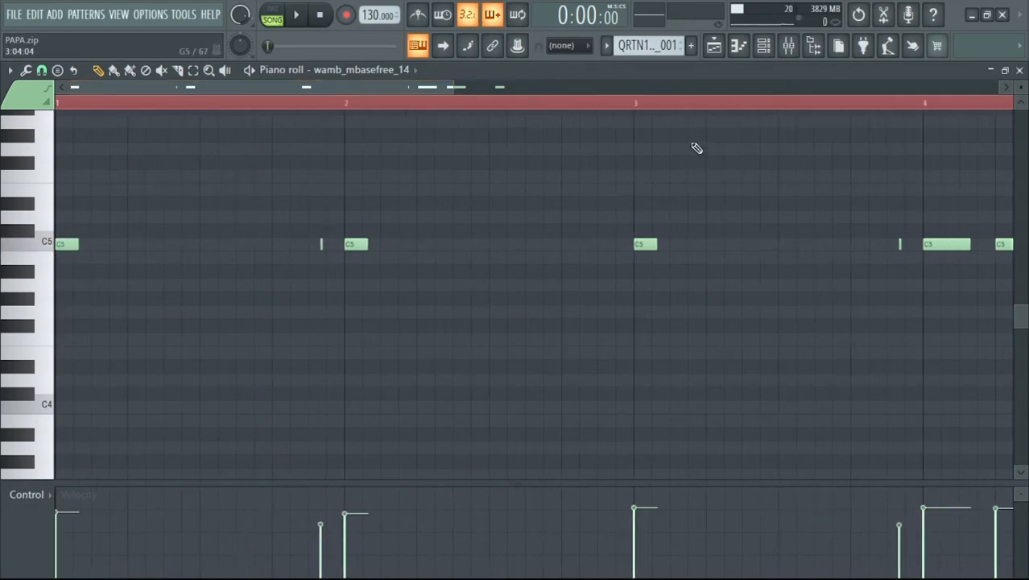
- Leave the piano roll for the channel rack and solo the wamb_mbasefree_14 channel
{"action": "left_click", "coordinate": [1019, 70]}
{"action": "left_click", "coordinate": [764, 45]}
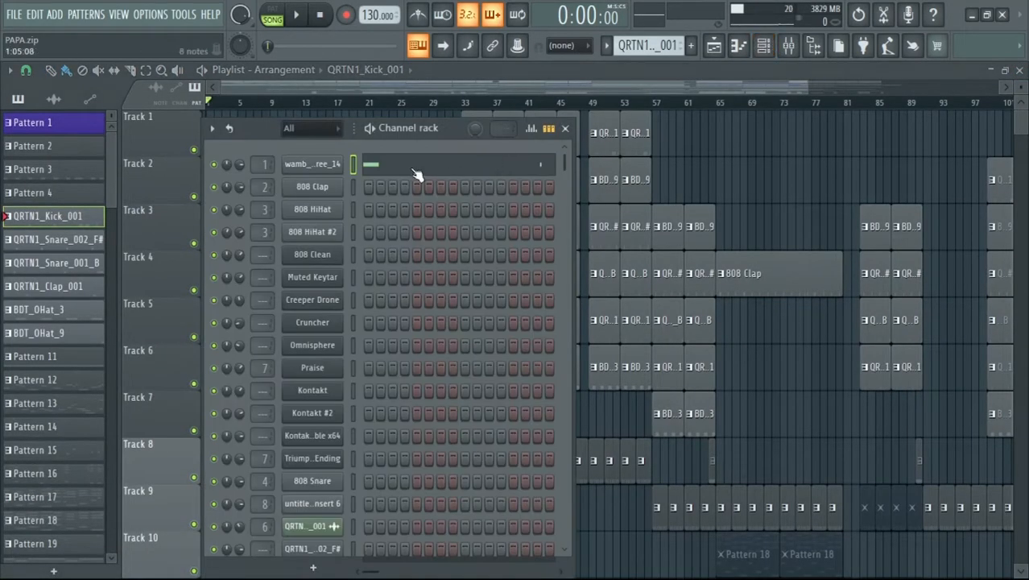
{"action": "right_click", "coordinate": [219, 171]}
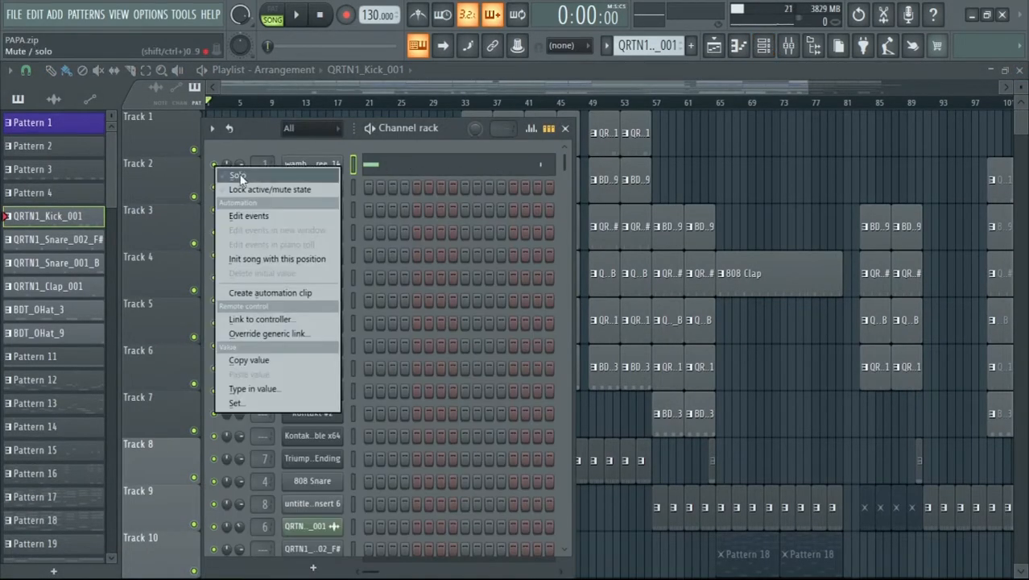
{"action": "left_click", "coordinate": [229, 174]}
- Open the wamb_mbasefree_14 channel settings, reset its root note and show the sample settings
{"action": "left_click", "coordinate": [308, 164]}
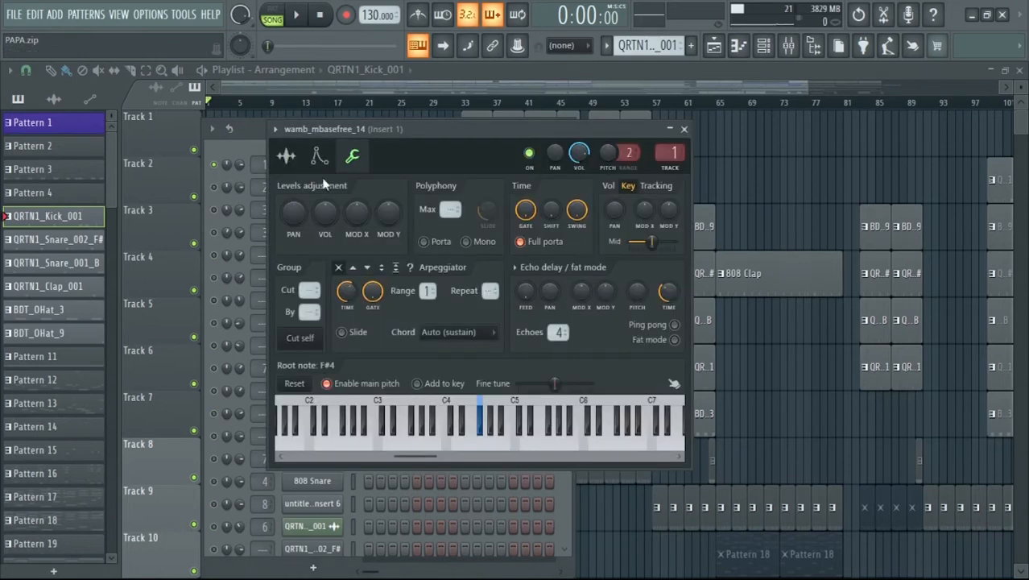
{"action": "left_click_drag", "start_coordinate": [374, 127], "coordinate": [289, 111]}
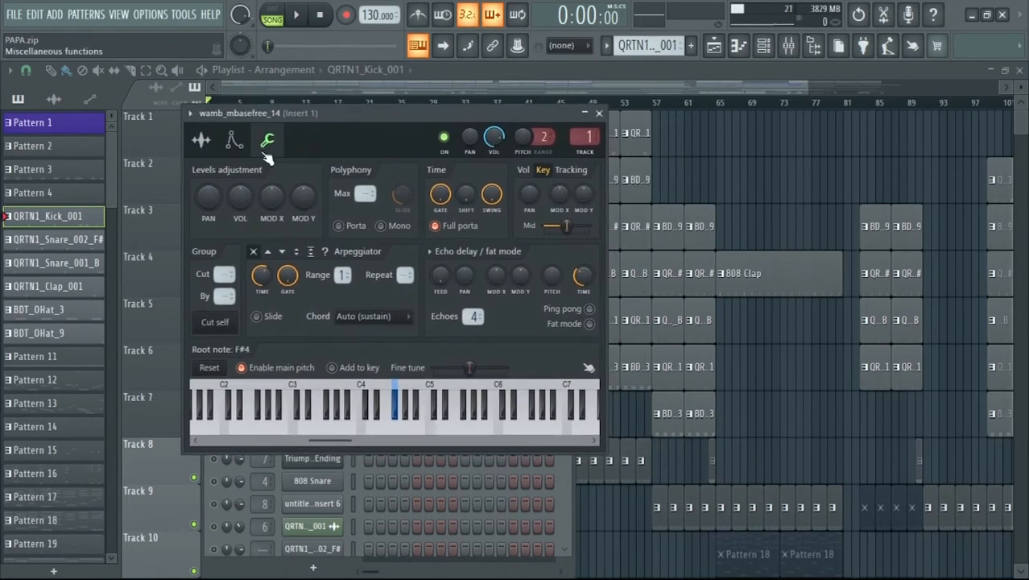
{"action": "left_click", "coordinate": [233, 140]}
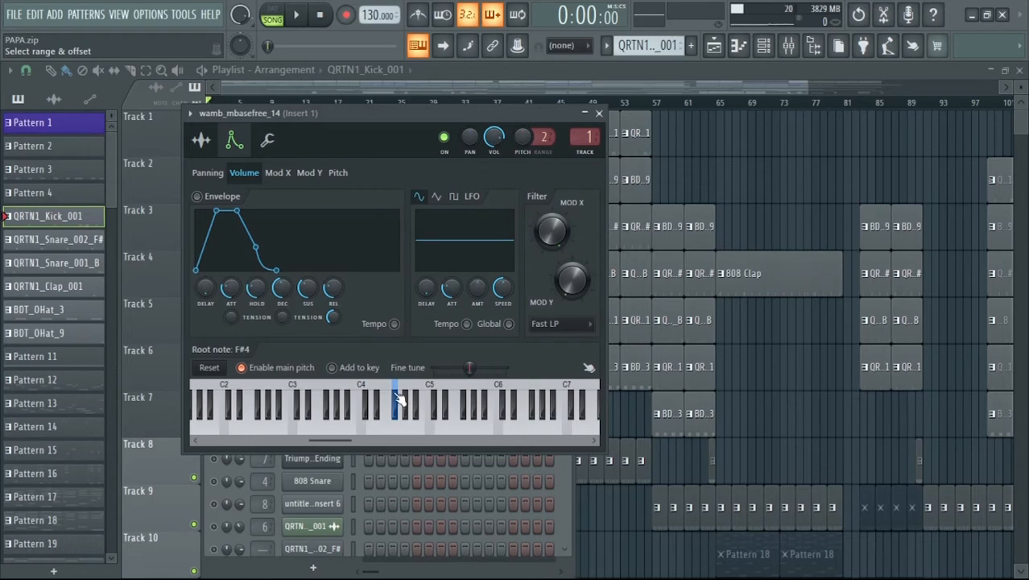
{"action": "left_click", "coordinate": [210, 368]}
{"action": "left_click", "coordinate": [201, 140]}
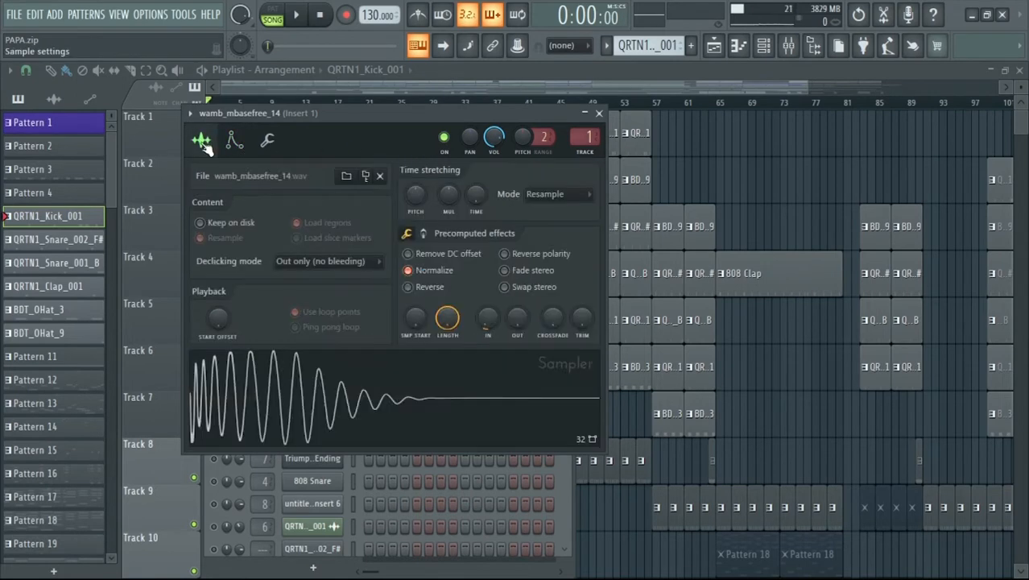
- Delete the Newtone plugin from the Master track's first effect slot in the mixer
{"action": "left_click", "coordinate": [788, 45]}
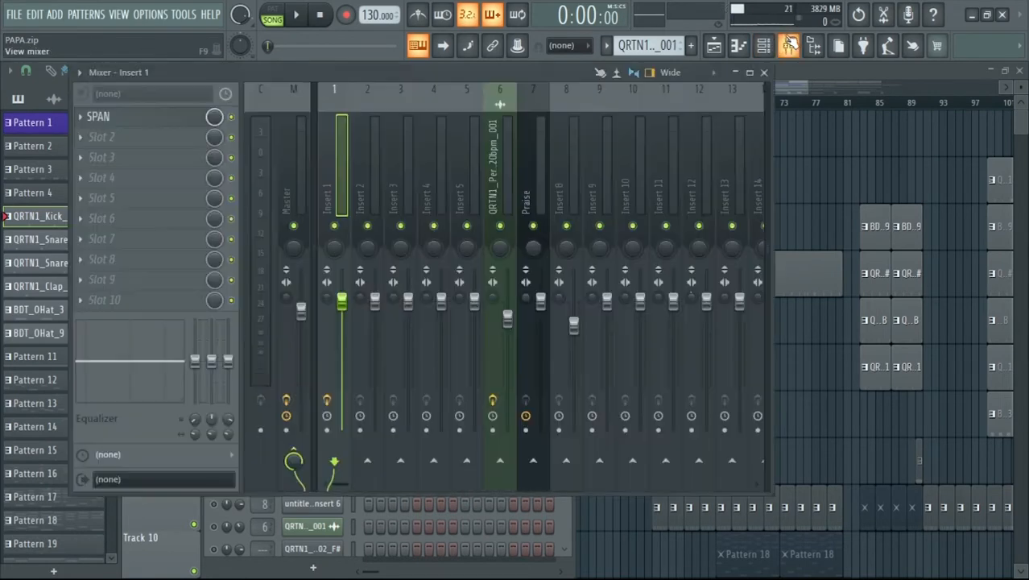
{"action": "left_click", "coordinate": [284, 156]}
{"action": "left_click", "coordinate": [82, 119]}
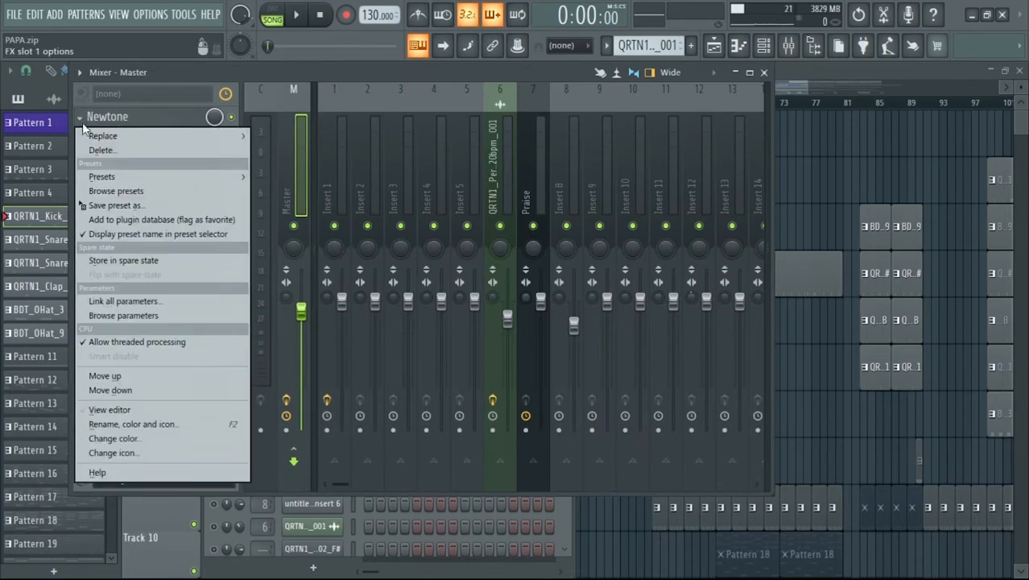
{"action": "left_click", "coordinate": [96, 150]}
{"action": "left_click", "coordinate": [572, 346]}
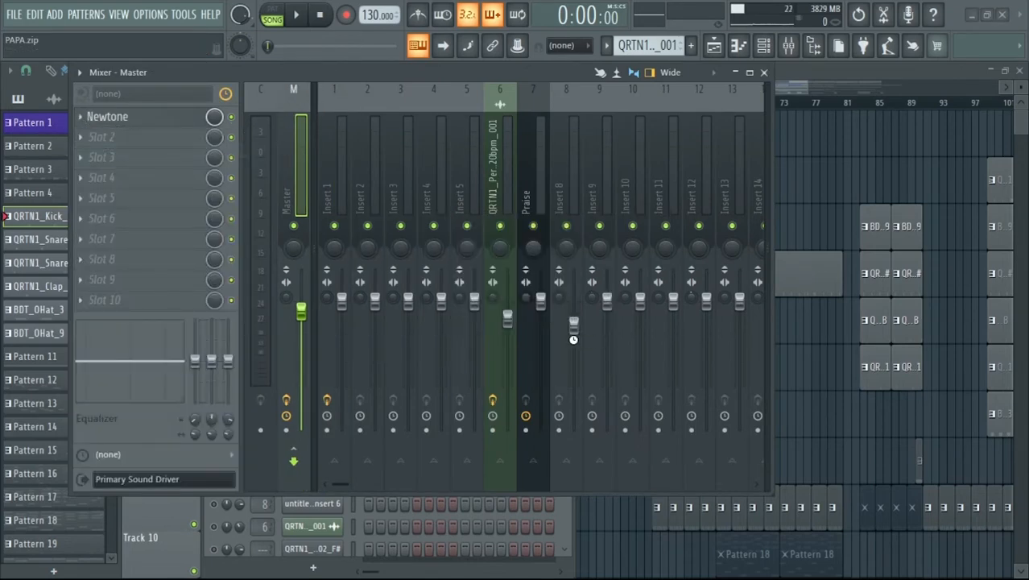
- Copy the SPAN plugin from Insert 1 onto the Master track and close the copy's window
{"action": "left_click", "coordinate": [322, 173]}
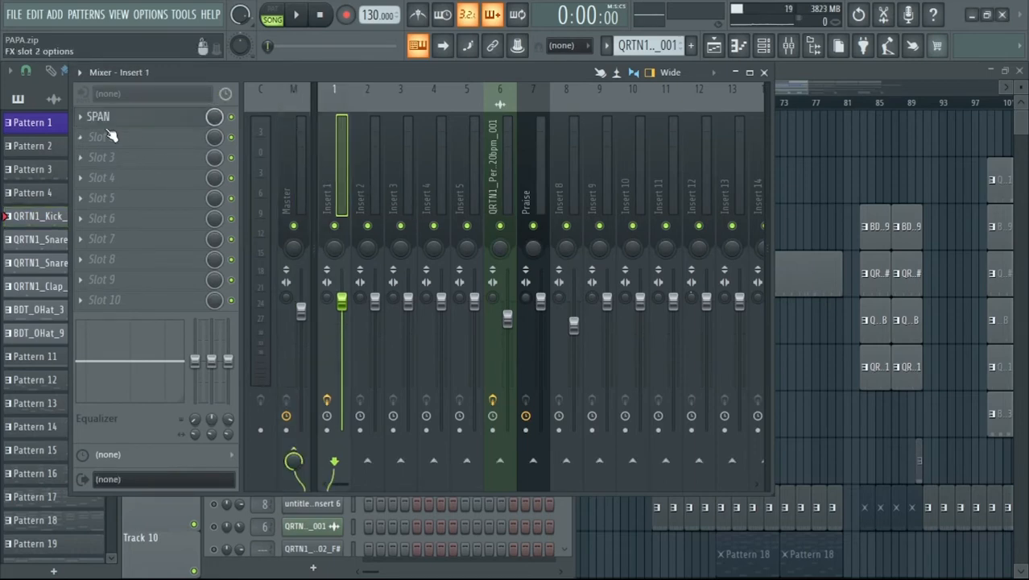
{"action": "left_click", "coordinate": [80, 118]}
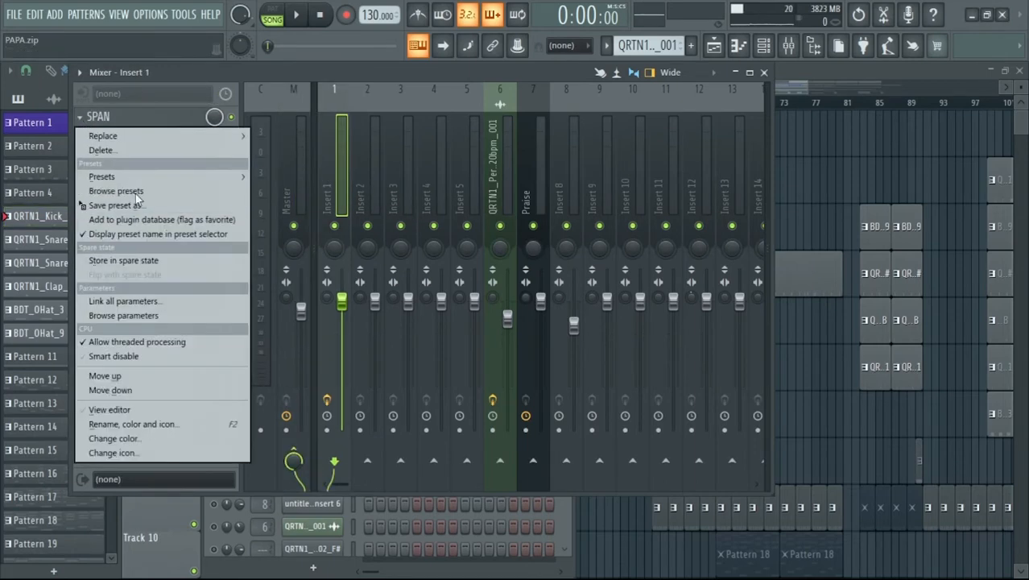
{"action": "left_click_drag", "start_coordinate": [121, 207], "coordinate": [282, 159]}
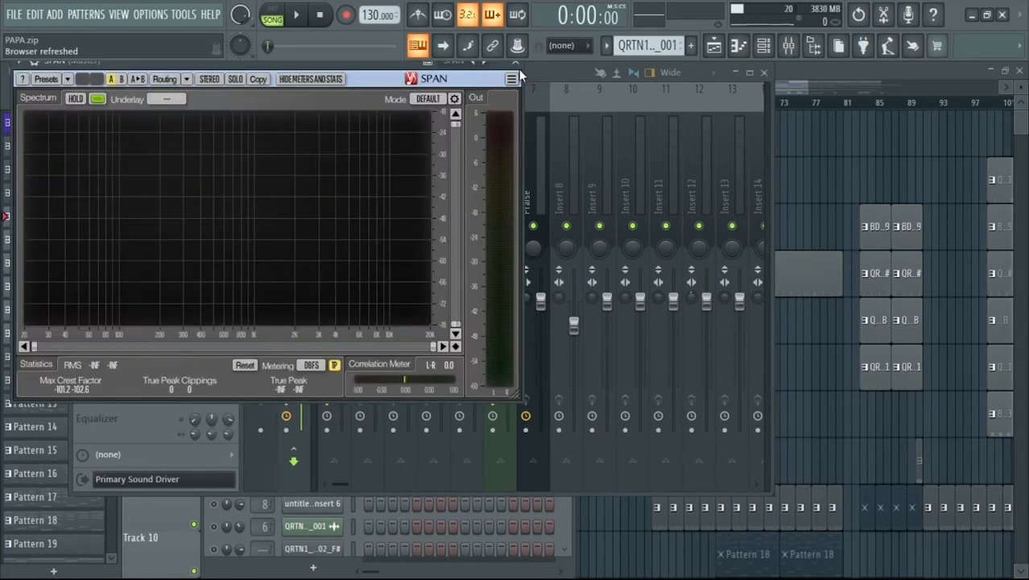
{"action": "left_click", "coordinate": [516, 63]}
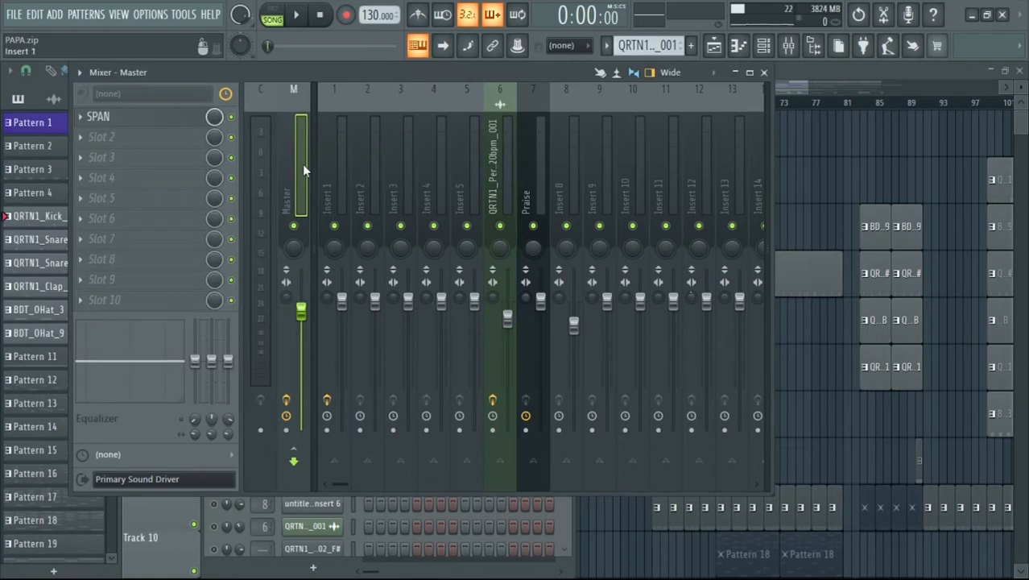
- Delete the SPAN plugin from the Master track
{"action": "left_click", "coordinate": [81, 118]}
{"action": "left_click", "coordinate": [94, 149]}
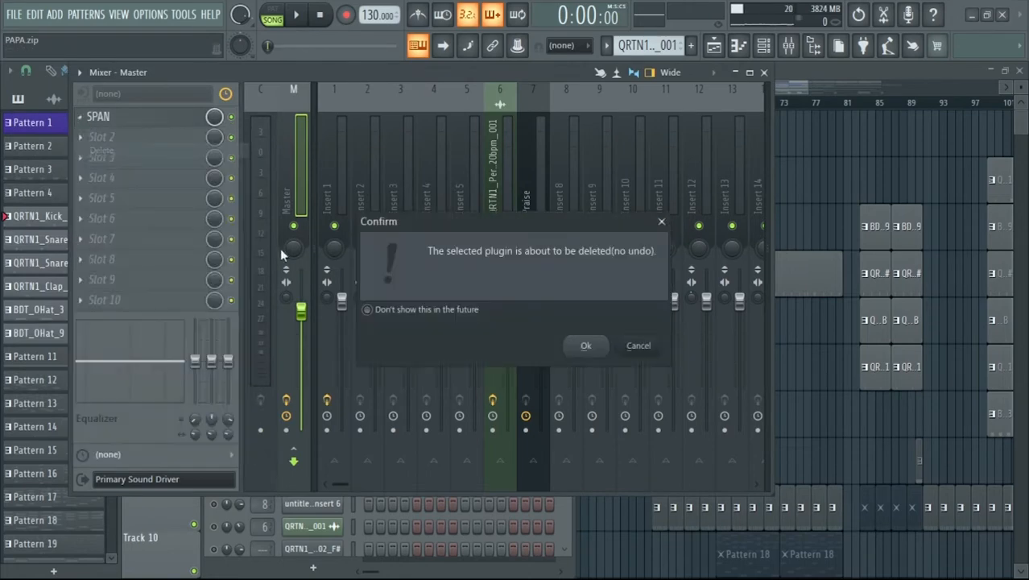
{"action": "left_click", "coordinate": [572, 337]}
- Open the SPAN plugin on Insert 1, enlarge its window and reposition it over the mixer
{"action": "left_click", "coordinate": [330, 179]}
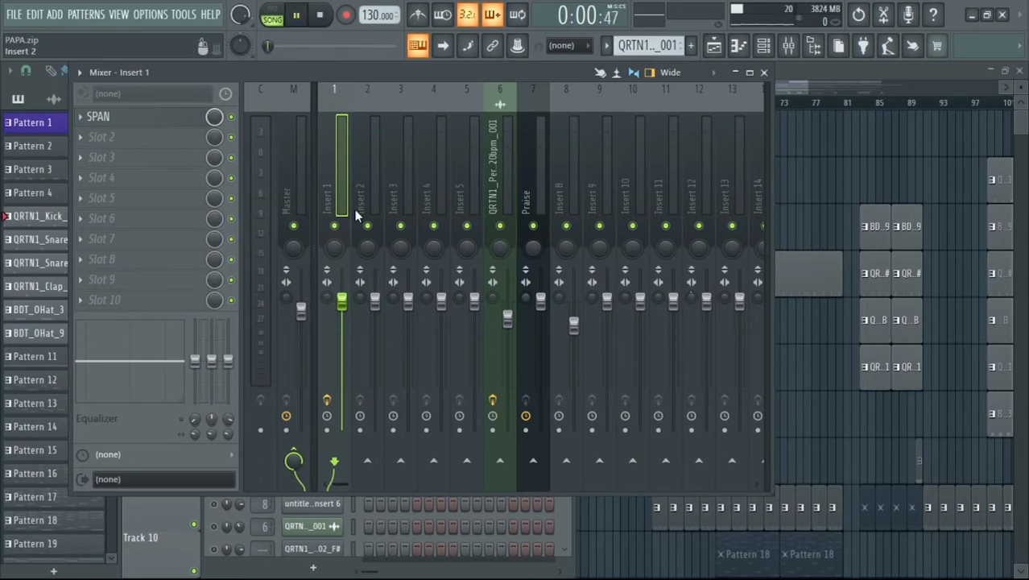
{"action": "left_click_drag", "start_coordinate": [366, 71], "coordinate": [412, 107]}
{"action": "key", "text": "space"}
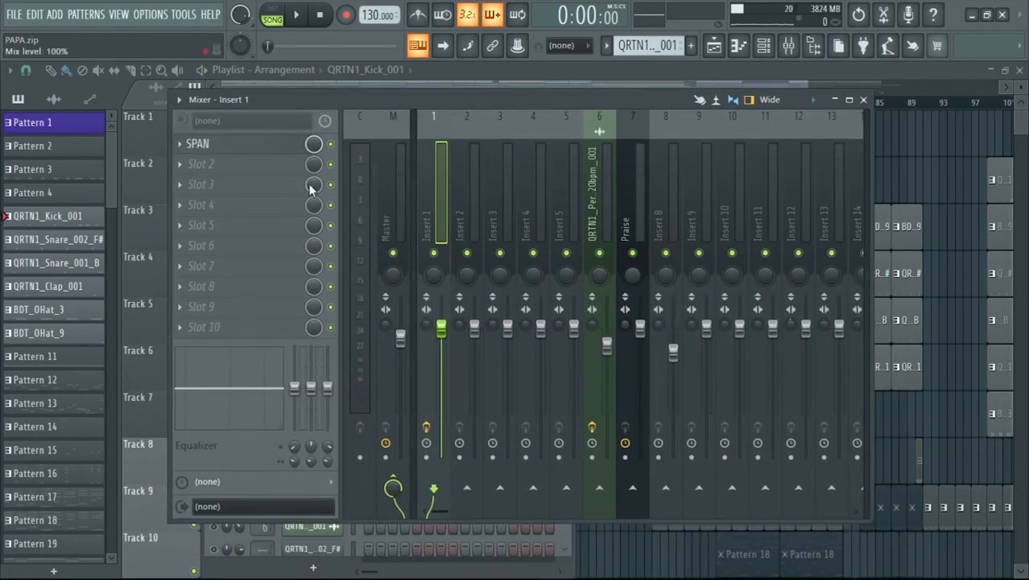
{"action": "left_click", "coordinate": [248, 149]}
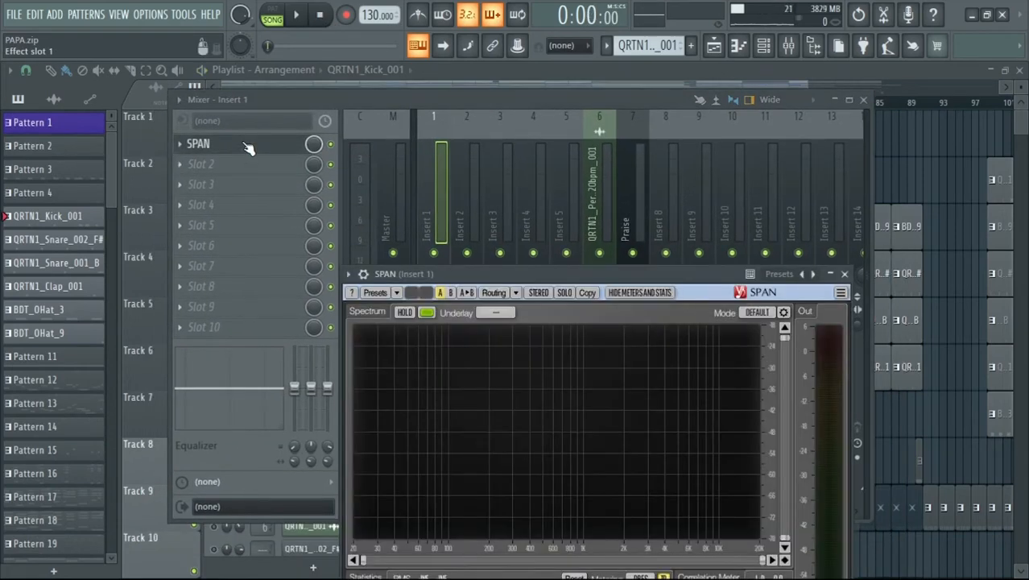
{"action": "left_click_drag", "start_coordinate": [488, 273], "coordinate": [288, 104]}
{"action": "left_click_drag", "start_coordinate": [646, 441], "coordinate": [878, 529]}
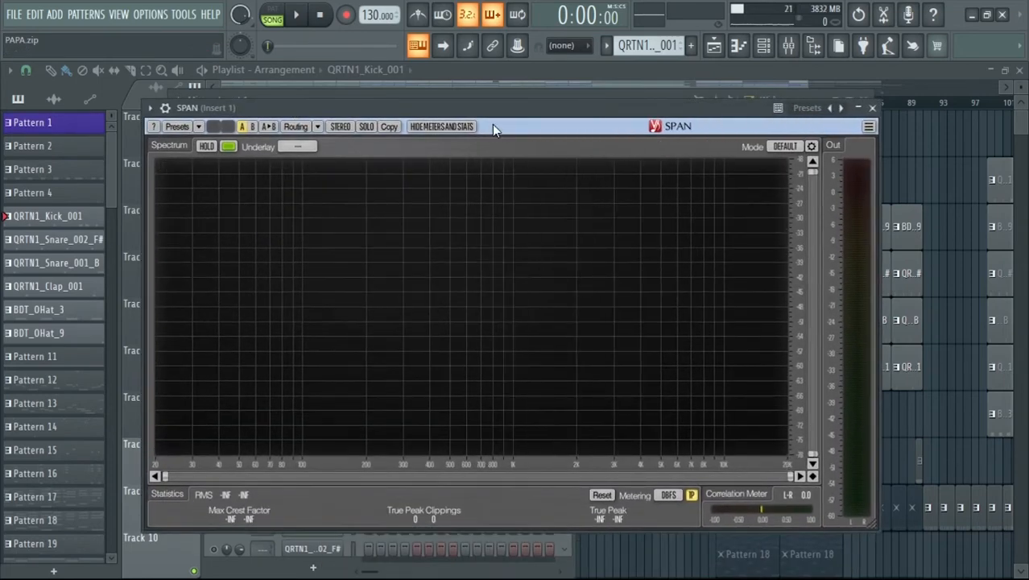
{"action": "left_click_drag", "start_coordinate": [492, 124], "coordinate": [383, 82]}
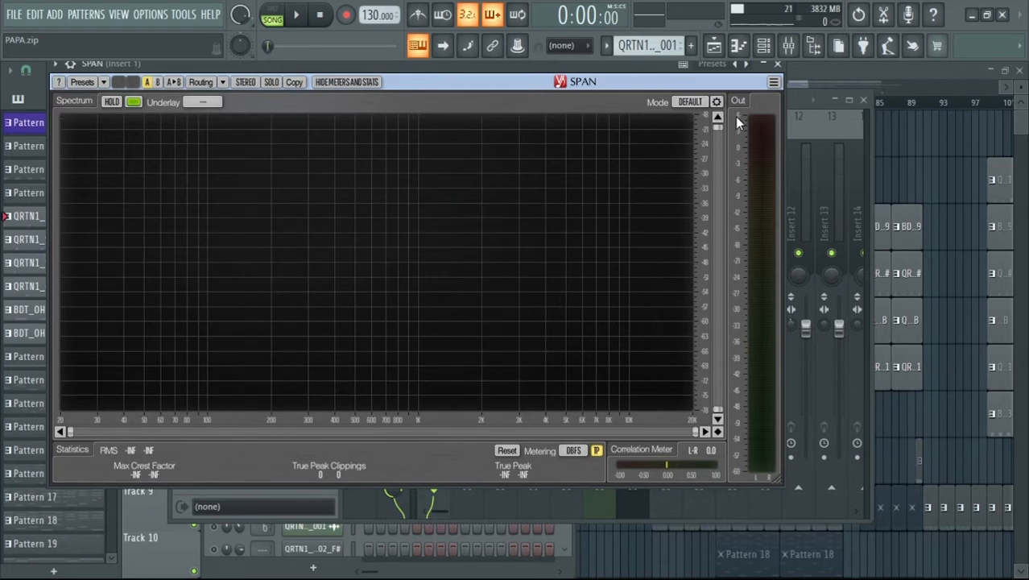
- Set SPAN's spectrum block size to 32768, overlap to 95.0 and average time to 50.0 in the spectrum mode editor
{"action": "left_click", "coordinate": [716, 101]}
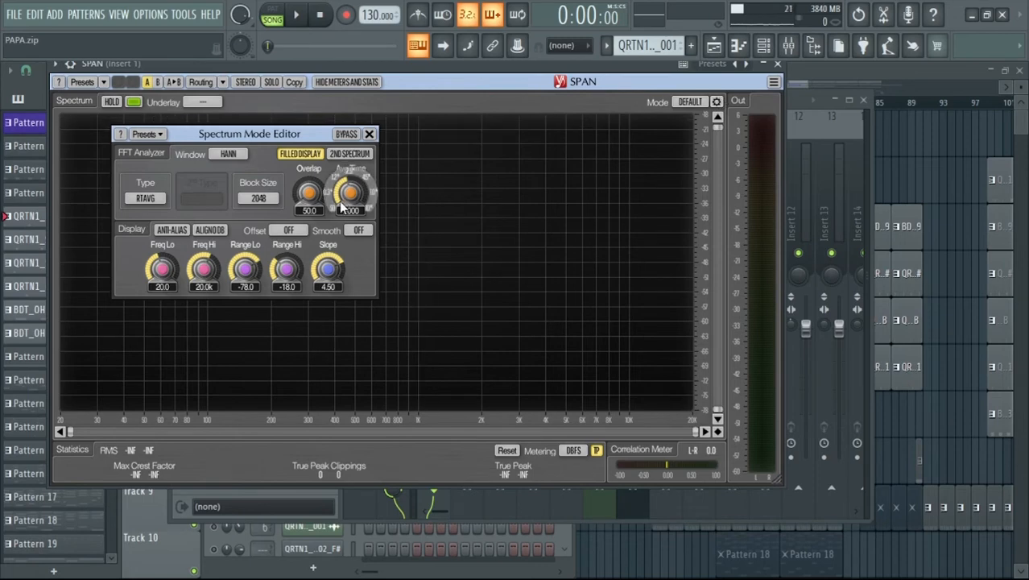
{"action": "left_click", "coordinate": [258, 199]}
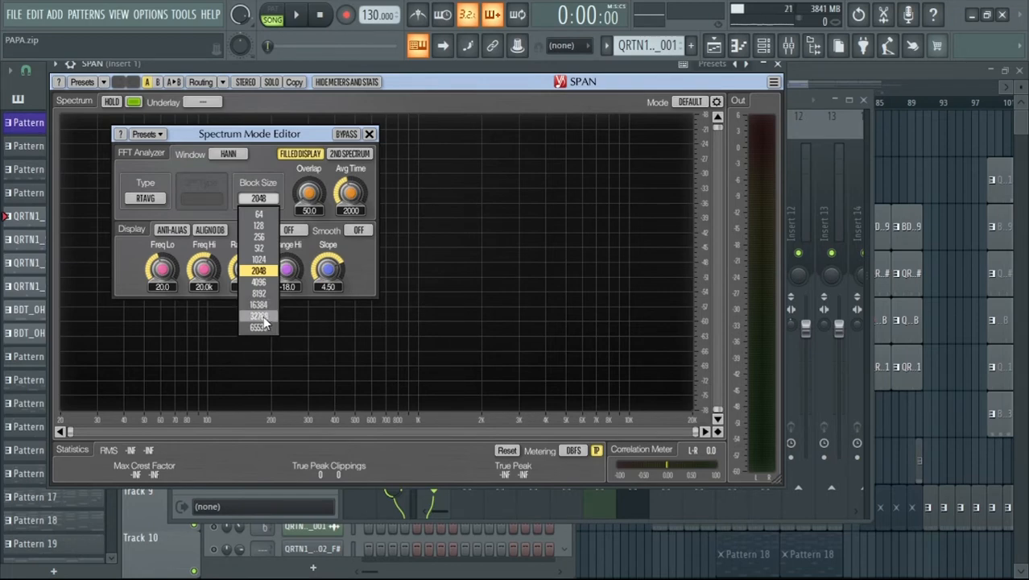
{"action": "left_click", "coordinate": [262, 317]}
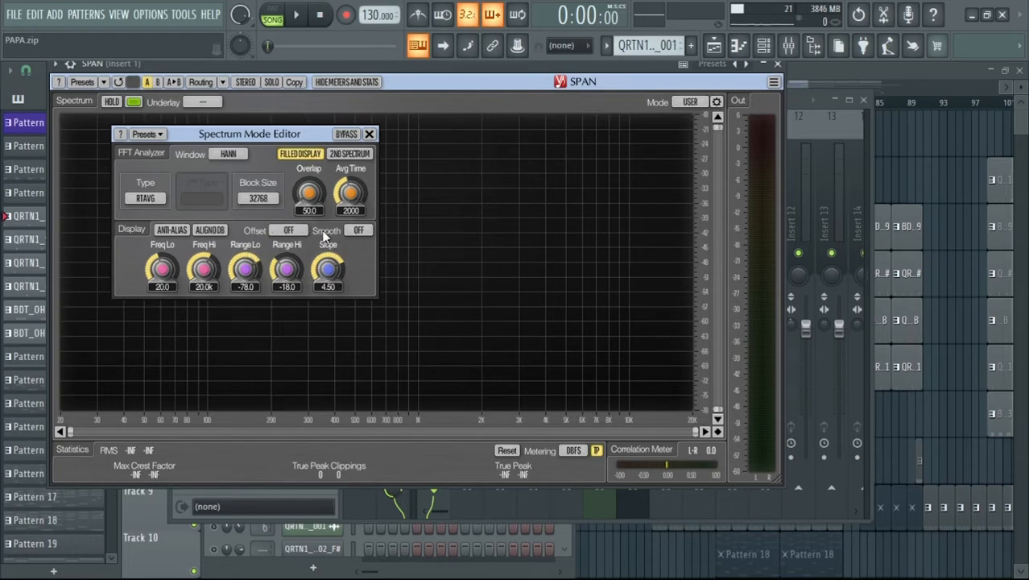
{"action": "left_click_drag", "start_coordinate": [309, 193], "coordinate": [310, 166]}
{"action": "left_click_drag", "start_coordinate": [351, 193], "coordinate": [350, 234]}
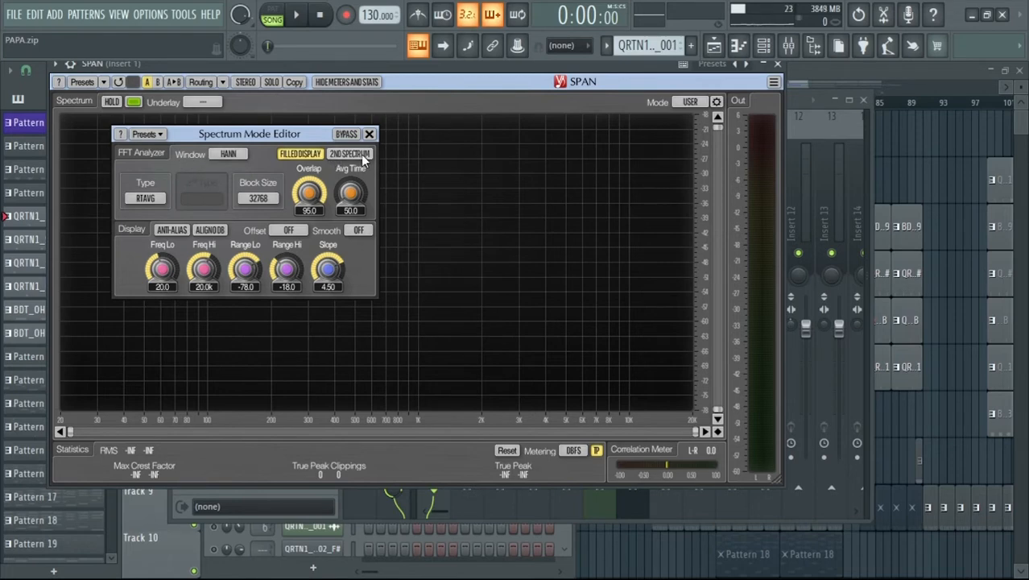
{"action": "left_click", "coordinate": [370, 134]}
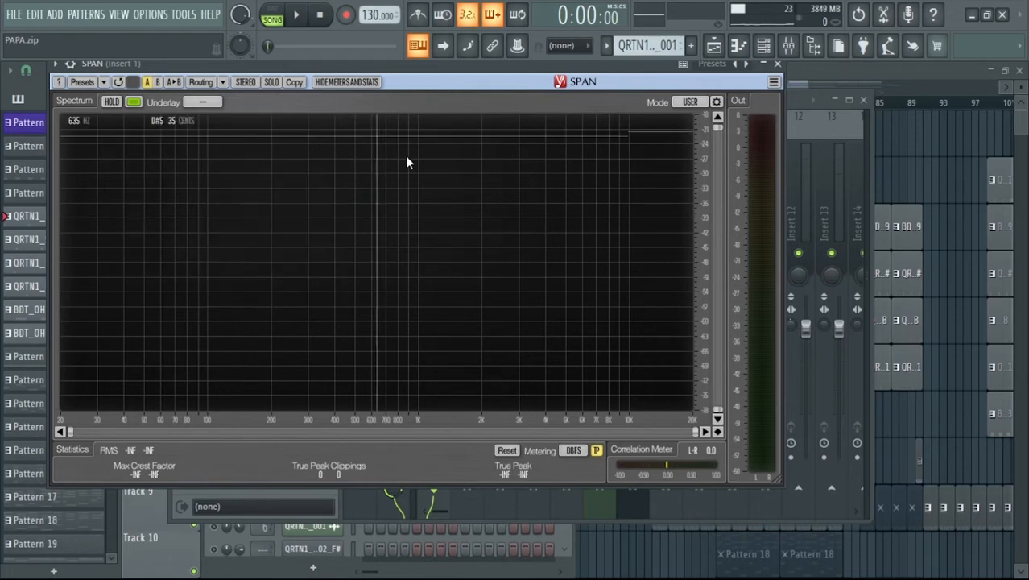
- Switch SPAN's spectrum mode to HIGHRES
{"action": "left_click", "coordinate": [689, 103]}
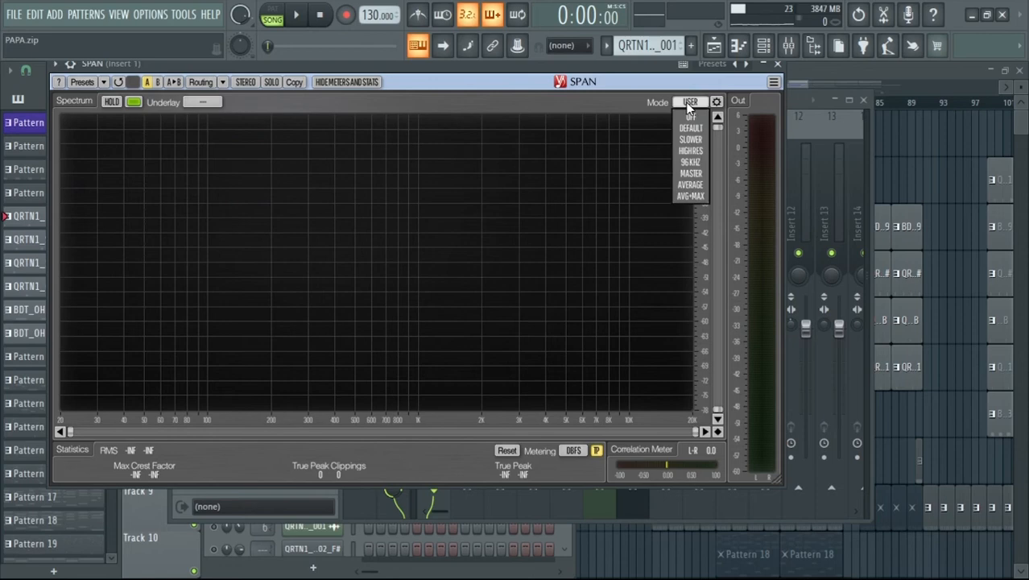
{"action": "left_click", "coordinate": [688, 152]}
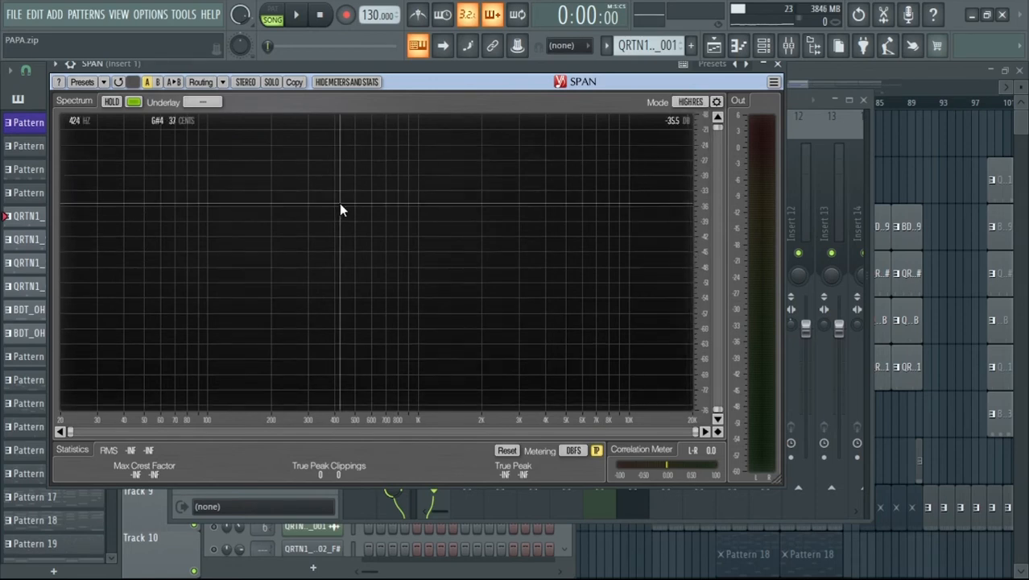
- Start song playback and close the mixer, channel settings, channel rack and plugin windows so only the playlist is shown
{"action": "left_click", "coordinate": [298, 16]}
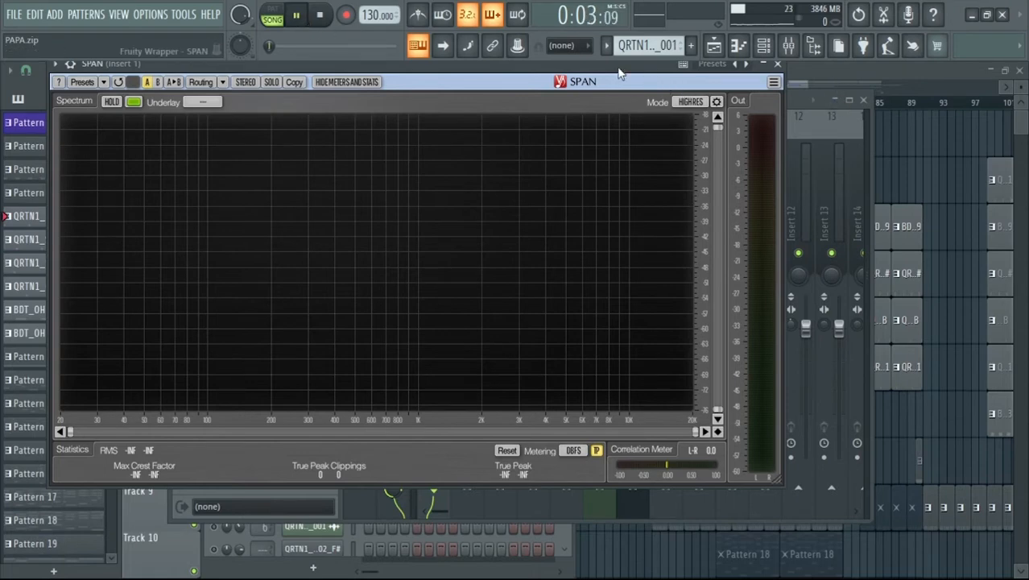
{"action": "left_click_drag", "start_coordinate": [618, 66], "coordinate": [736, 334]}
{"action": "left_click", "coordinate": [867, 98]}
{"action": "left_click", "coordinate": [867, 99]}
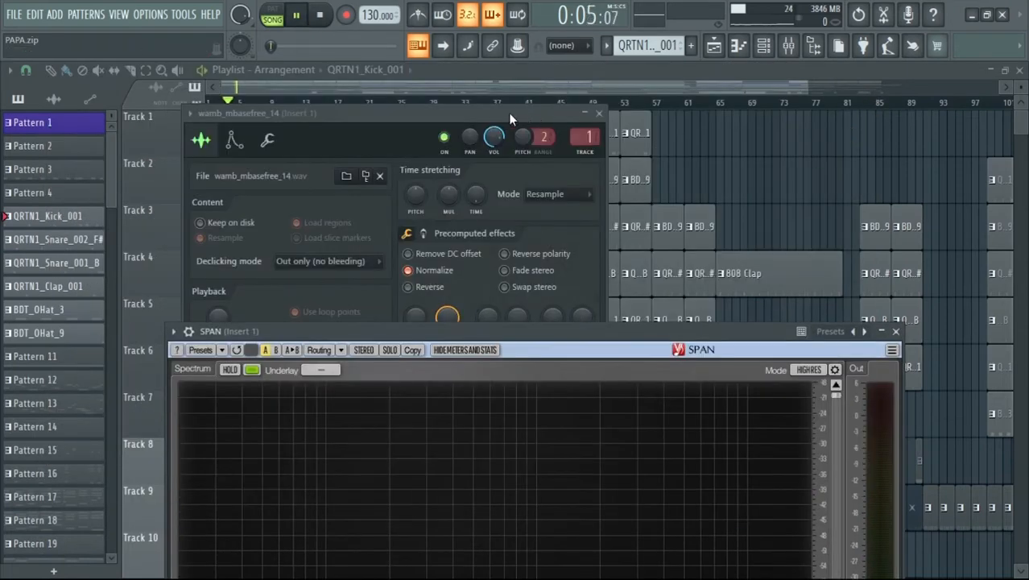
{"action": "left_click", "coordinate": [597, 112]}
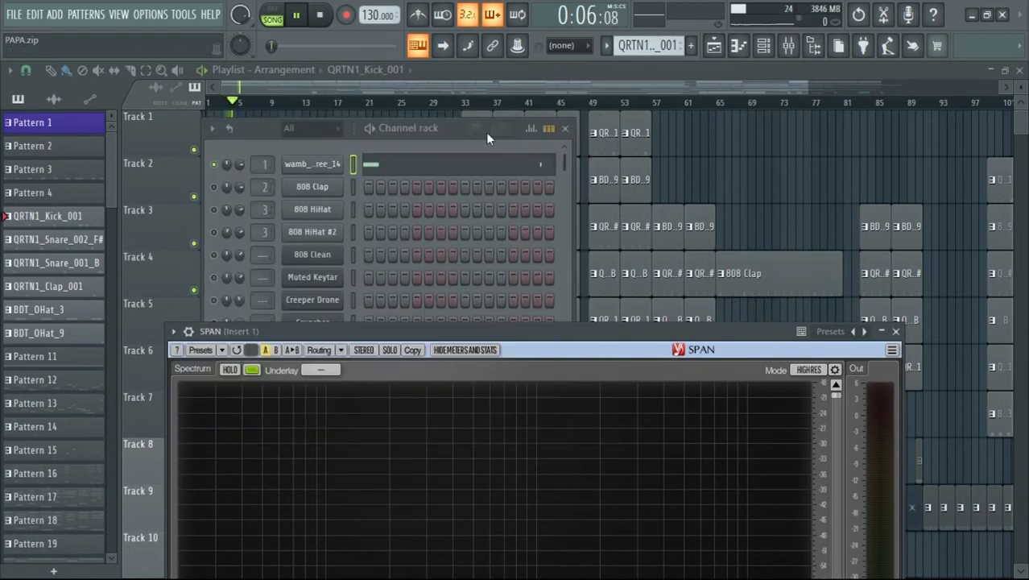
{"action": "left_click", "coordinate": [569, 131]}
{"action": "left_click", "coordinate": [569, 131]}
{"action": "key", "text": "F12"}
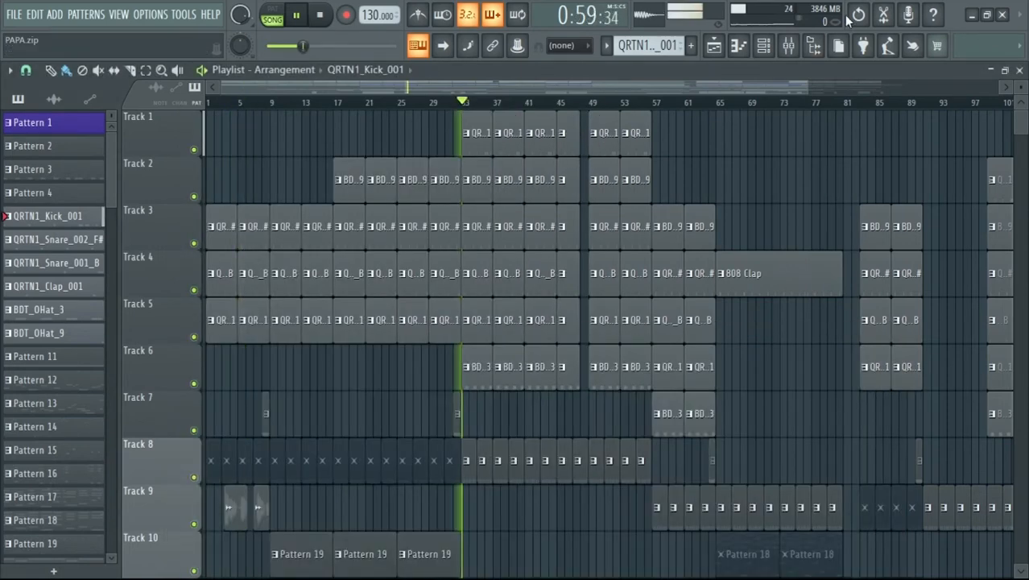
- Reopen SPAN on Insert 1, examine the channel's spectrum during playback, and stop the song
{"action": "left_click", "coordinate": [788, 46]}
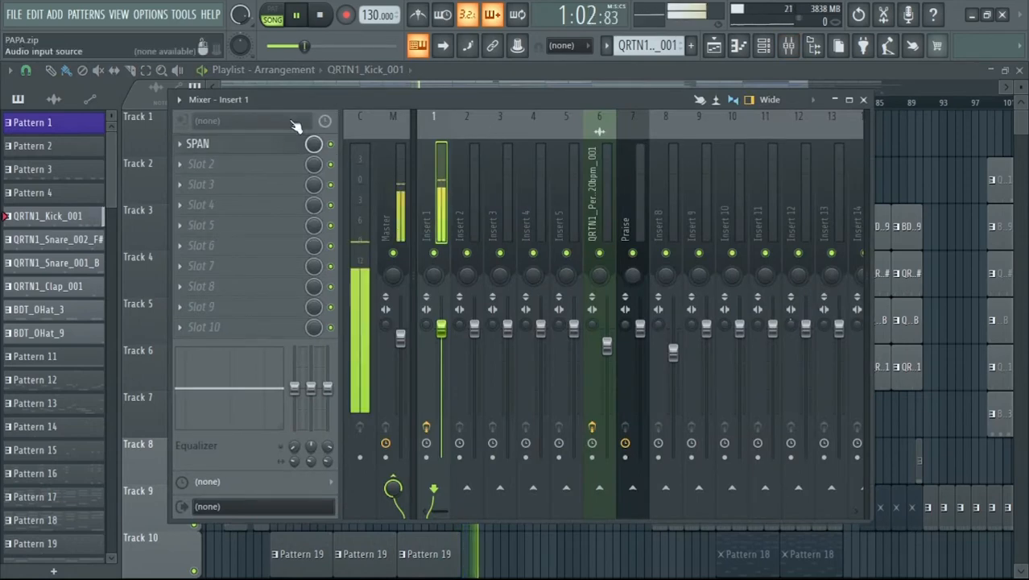
{"action": "left_click", "coordinate": [252, 151]}
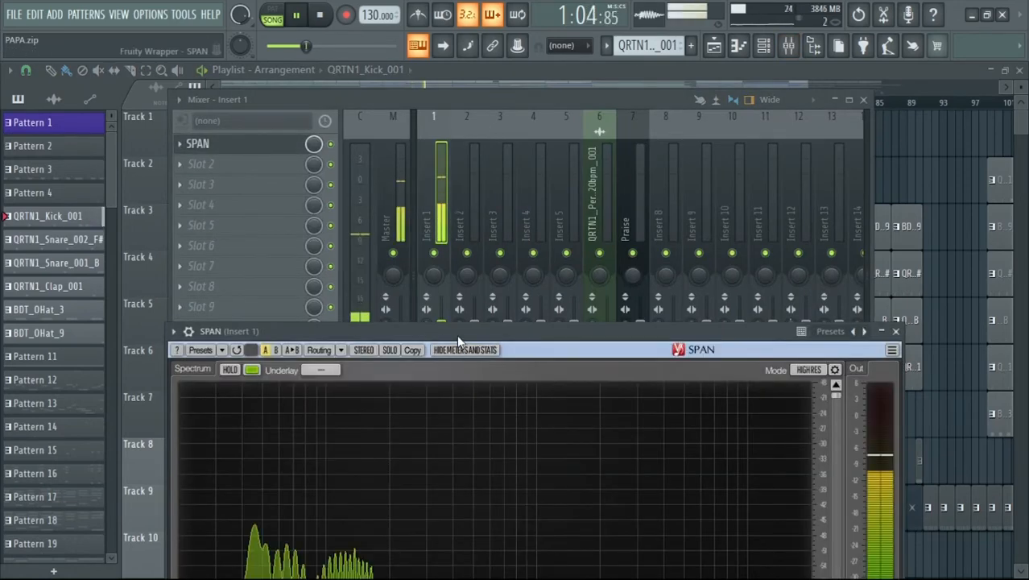
{"action": "left_click_drag", "start_coordinate": [456, 335], "coordinate": [538, 131]}
{"action": "left_click", "coordinate": [319, 15]}
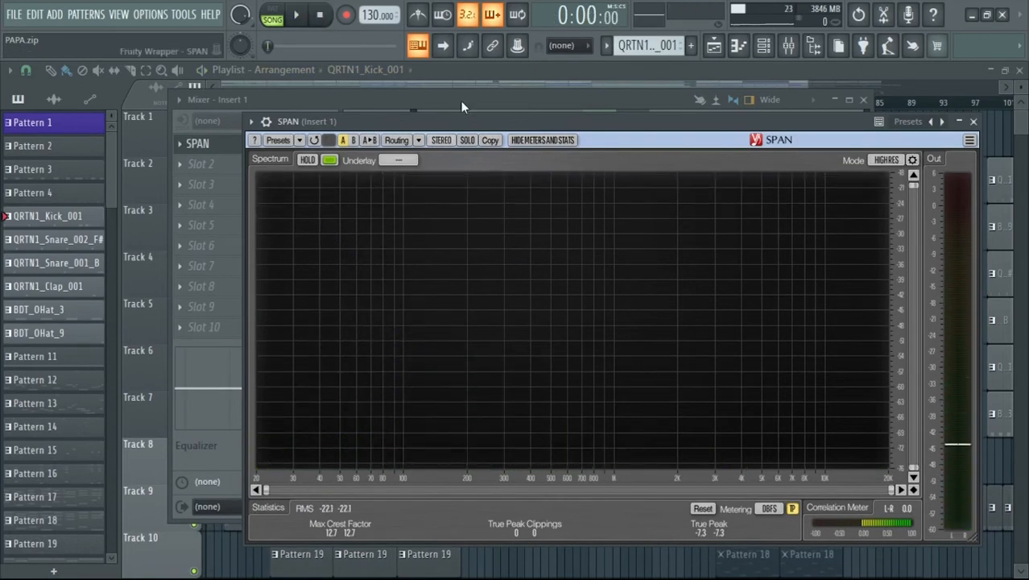
- Set SPAN's spectrum type to MAX in the spectrum mode editor
{"action": "left_click", "coordinate": [912, 160]}
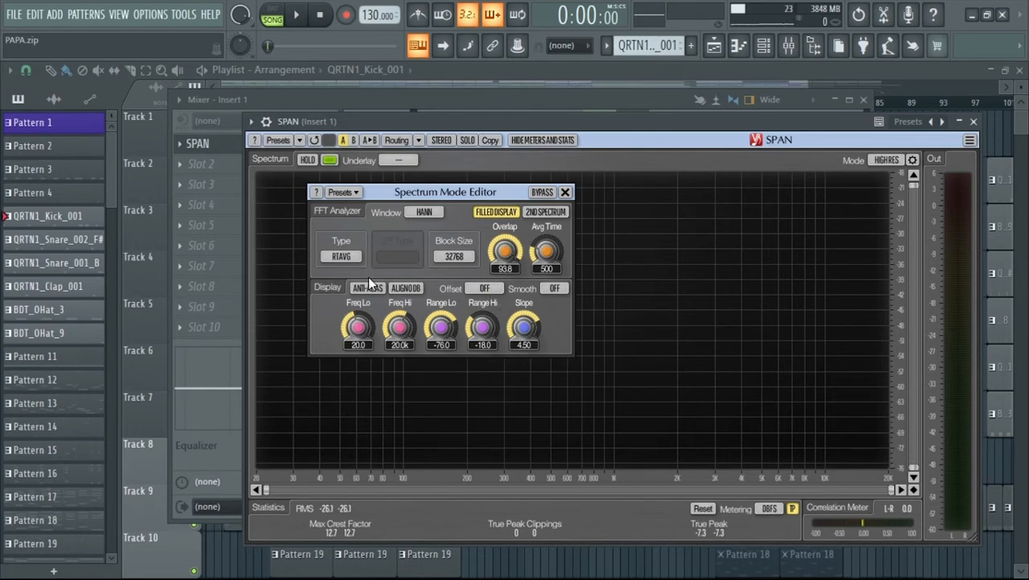
{"action": "left_click", "coordinate": [342, 257]}
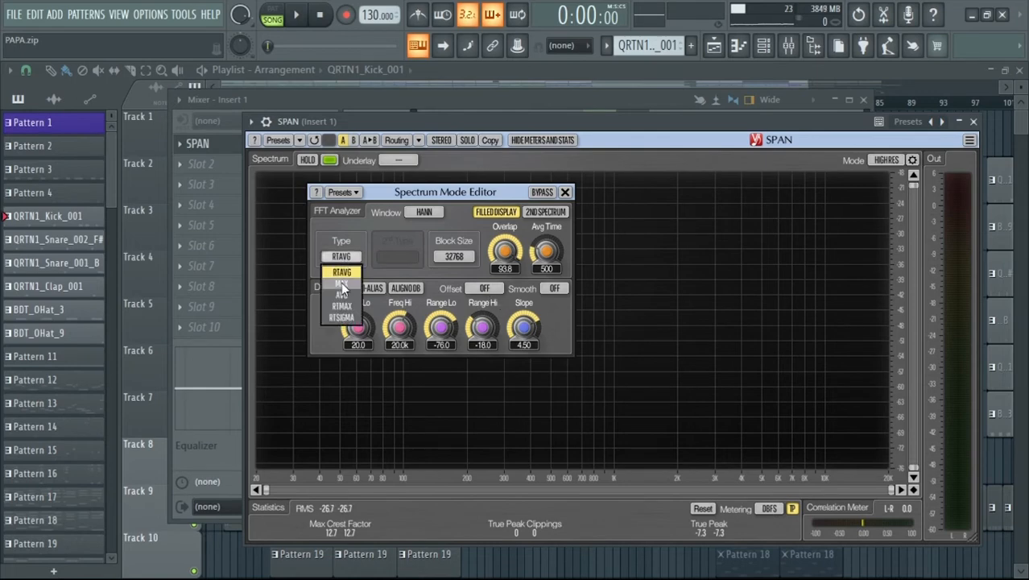
{"action": "left_click", "coordinate": [342, 288]}
- Play the song from bar 33, examine the maximum spectrum in SPAN on Insert 1, and stop playback
{"action": "left_click", "coordinate": [296, 15]}
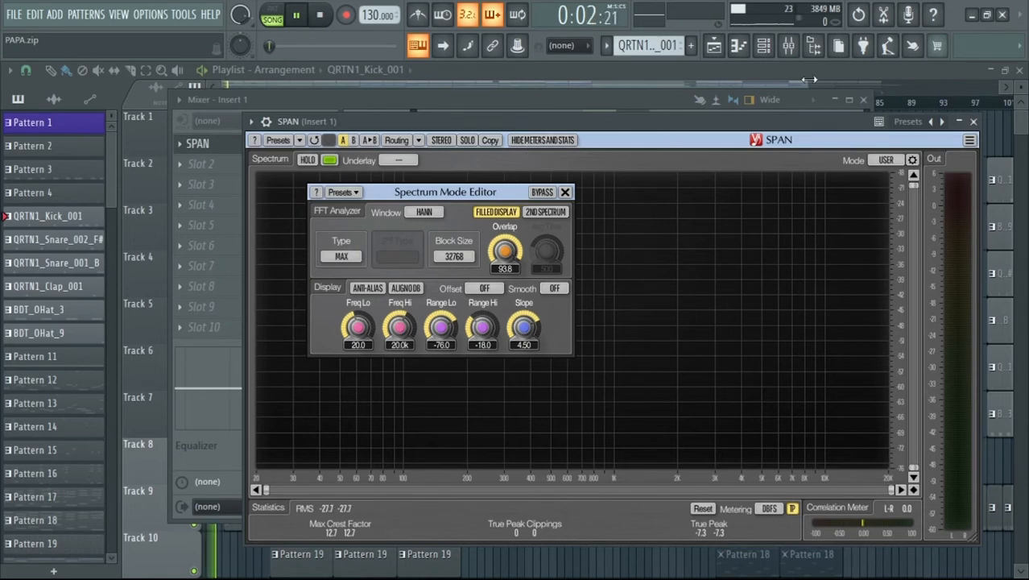
{"action": "left_click", "coordinate": [866, 100]}
{"action": "left_click_drag", "start_coordinate": [365, 121], "coordinate": [385, 223]}
{"action": "left_click", "coordinate": [464, 93]}
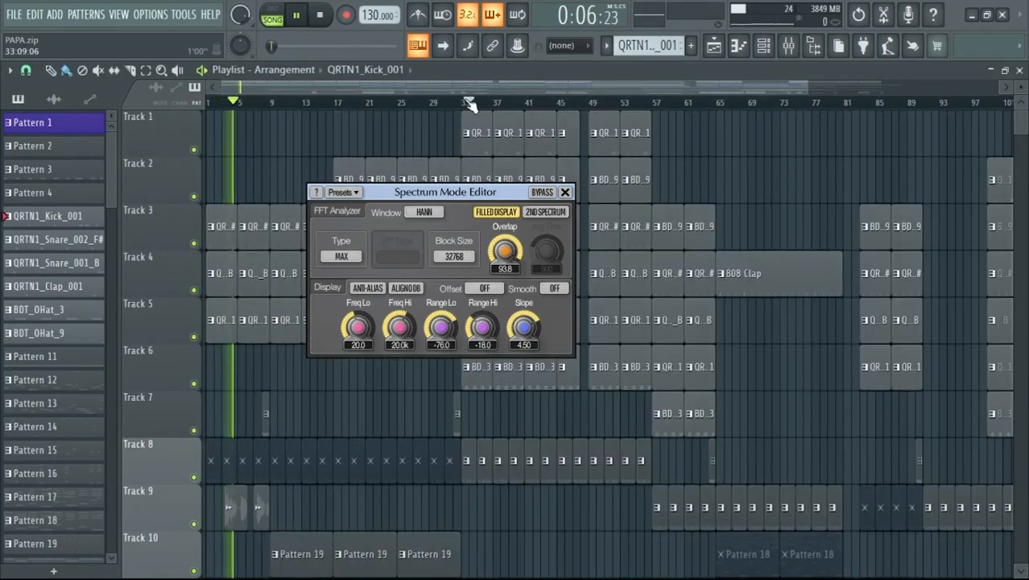
{"action": "left_click", "coordinate": [566, 192]}
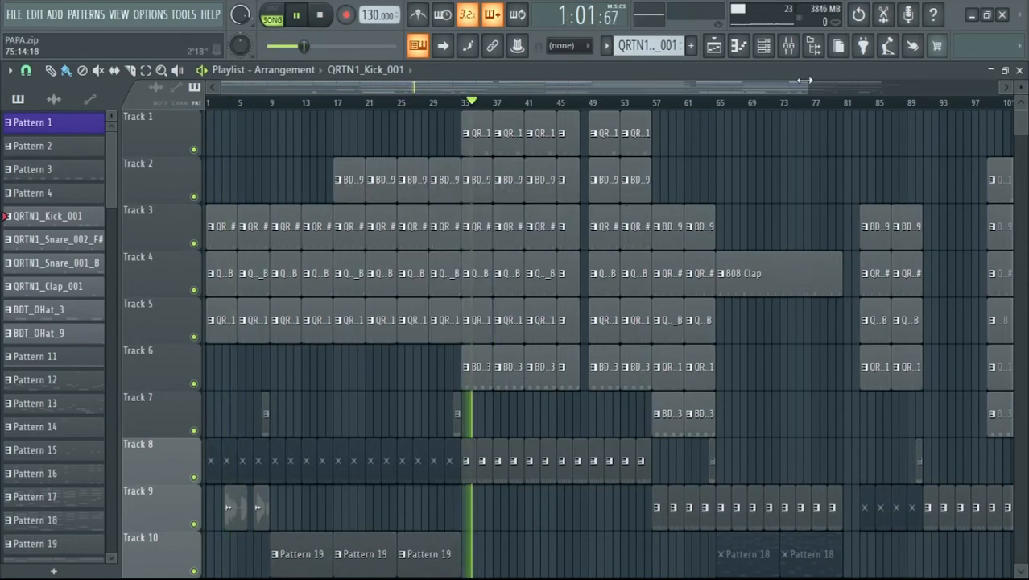
{"action": "left_click", "coordinate": [789, 46]}
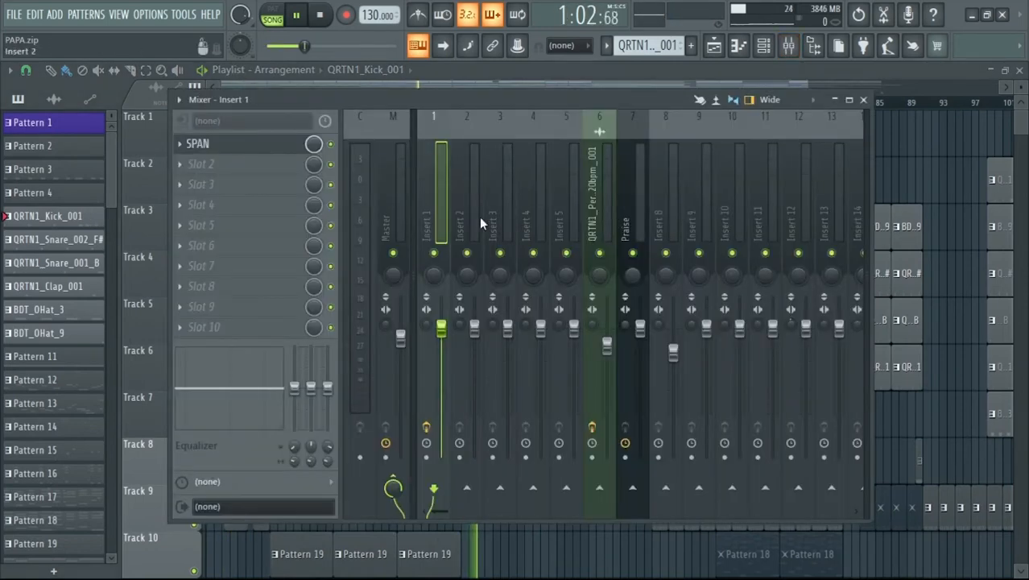
{"action": "left_click", "coordinate": [246, 149]}
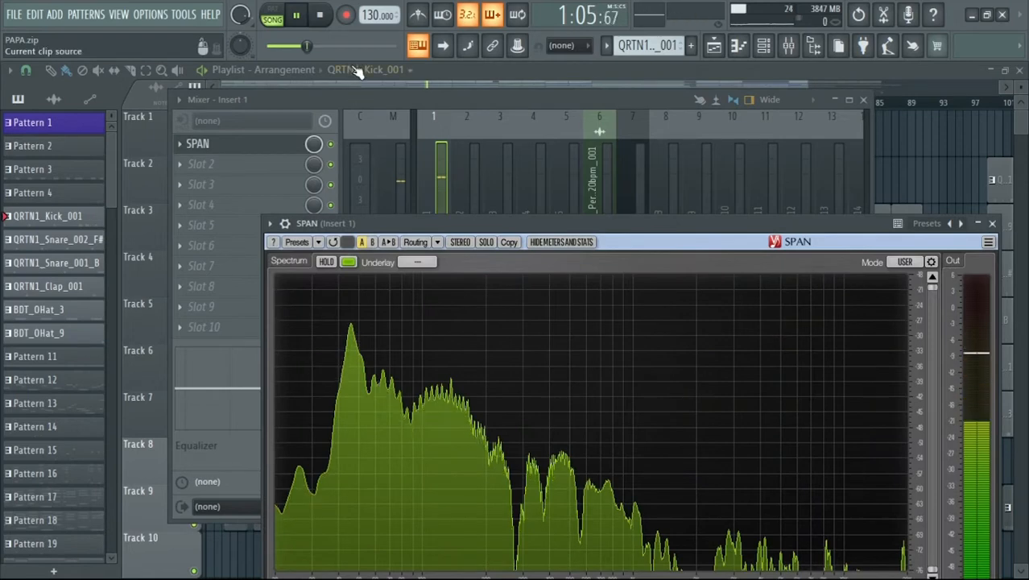
{"action": "left_click", "coordinate": [319, 16]}
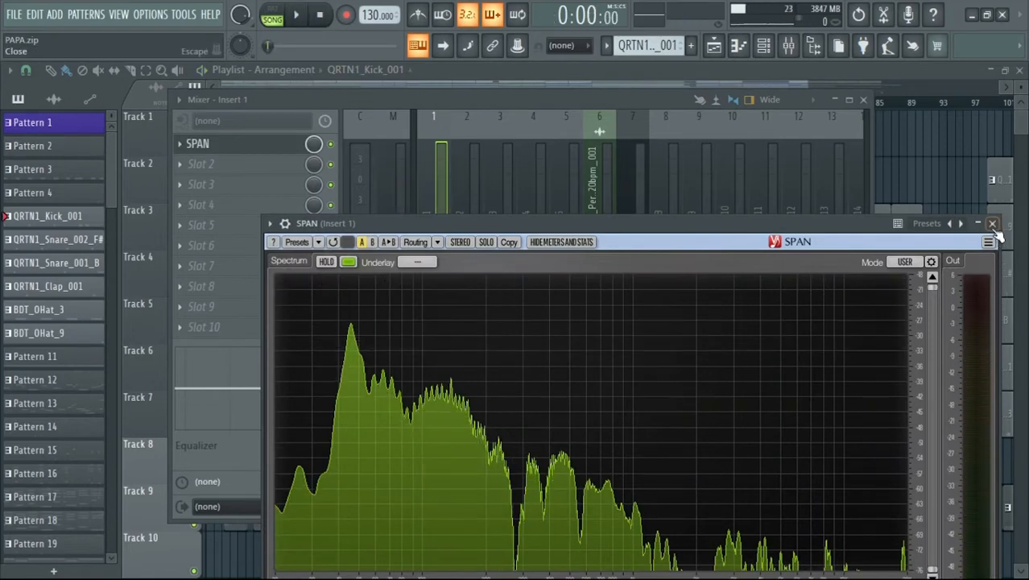
- Close the mixer and examine the wamb_mbasefree_14 channel's full note pattern in the piano roll
{"action": "left_click", "coordinate": [863, 99]}
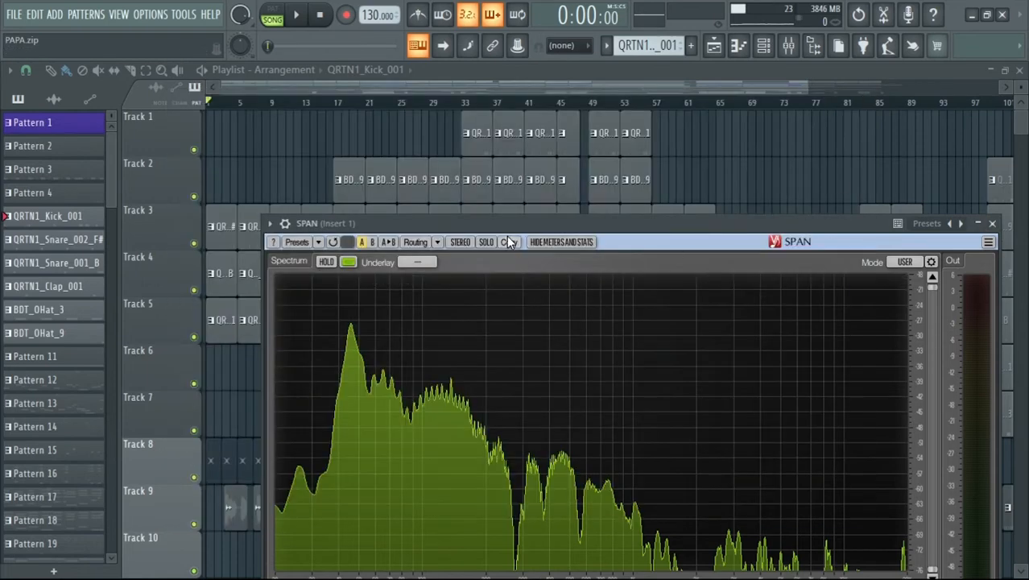
{"action": "left_click_drag", "start_coordinate": [503, 220], "coordinate": [510, 67]}
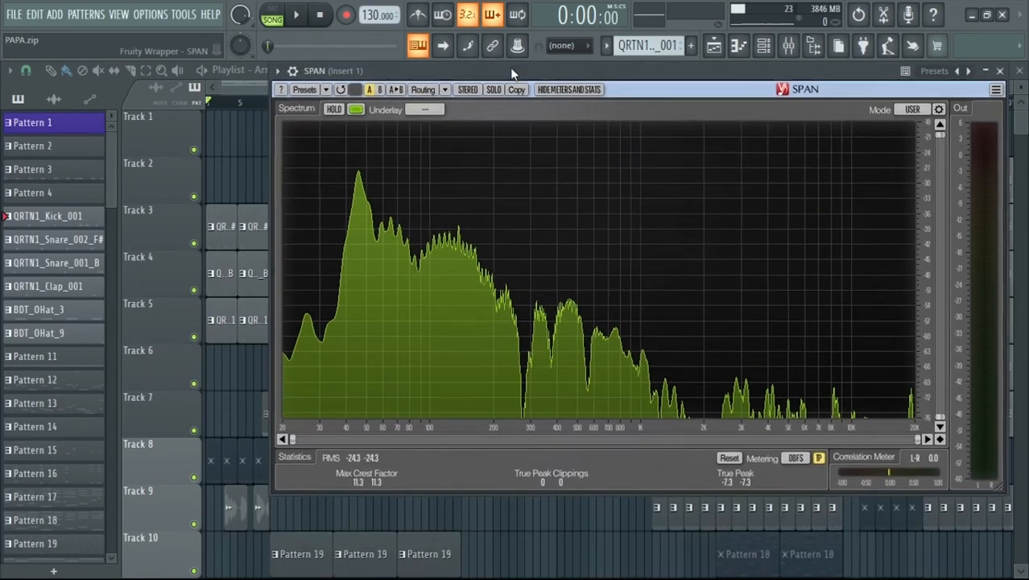
{"action": "left_click", "coordinate": [765, 46]}
{"action": "left_click", "coordinate": [426, 164]}
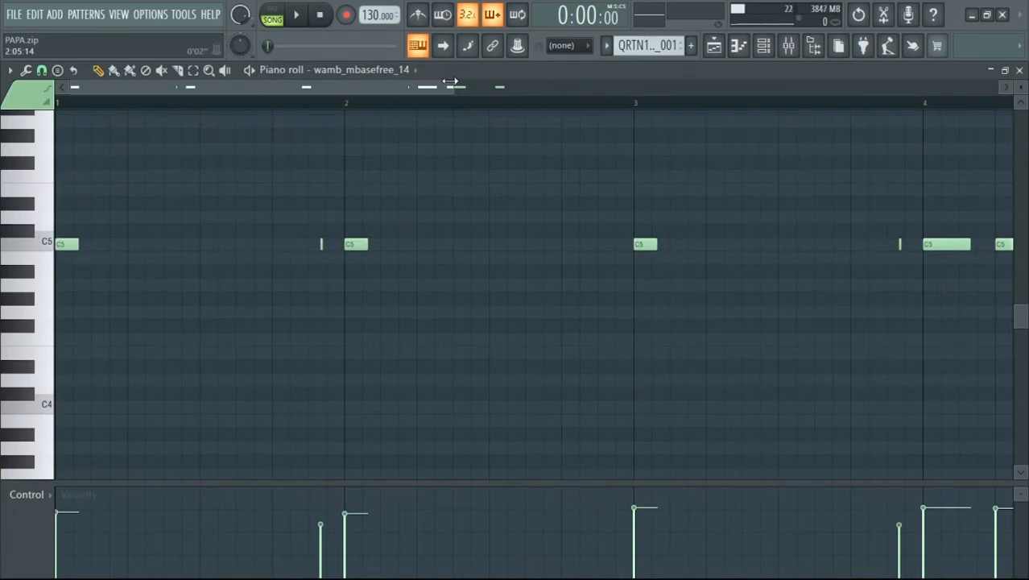
{"action": "left_click_drag", "start_coordinate": [456, 83], "coordinate": [994, 83]}
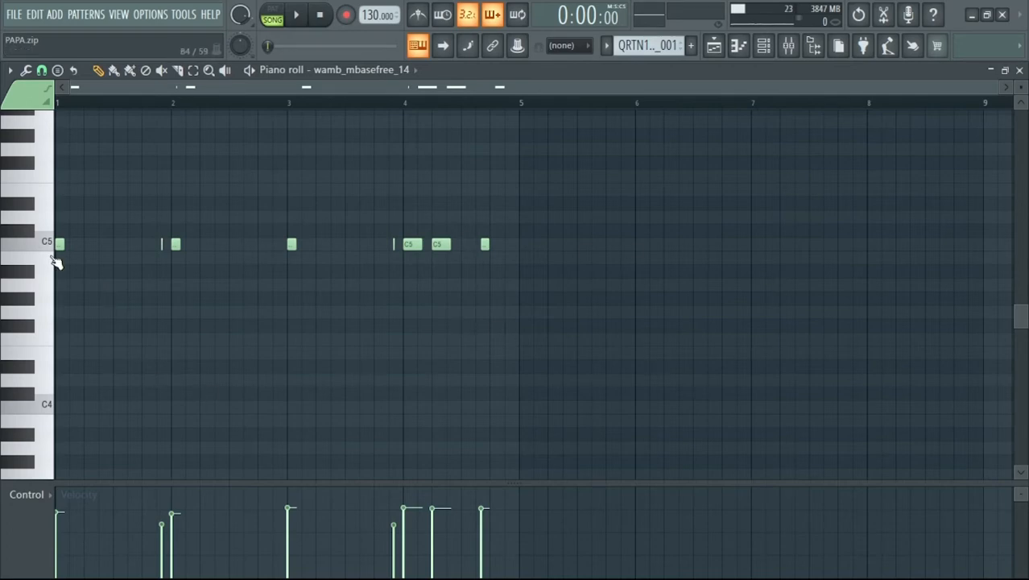
{"action": "right_click", "coordinate": [481, 245]}
{"action": "left_click", "coordinate": [1019, 70]}
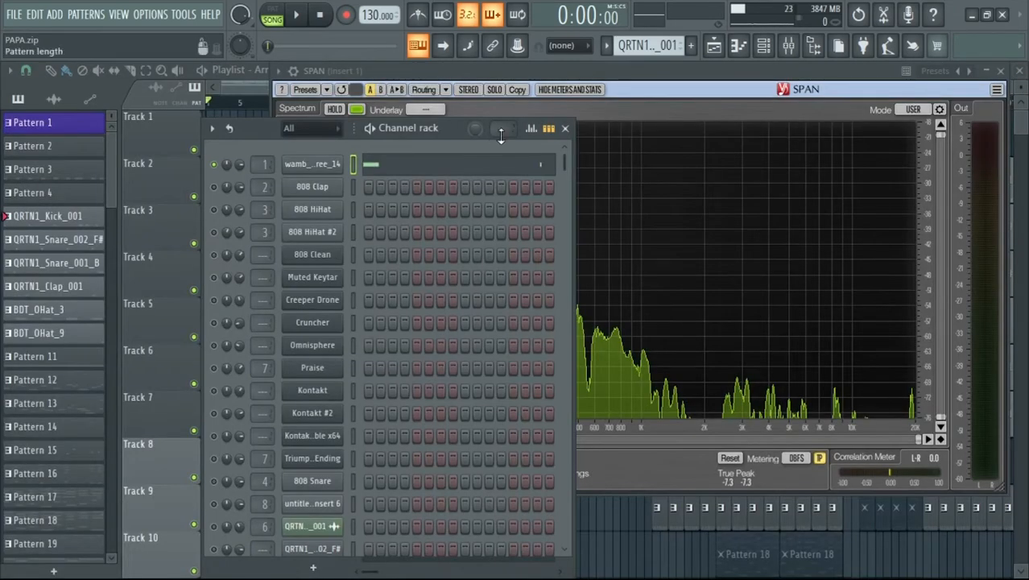
- Place SPAN beside the channel rack and clear its held spectrum by undoing and redoing its last setting change
{"action": "left_click", "coordinate": [593, 100]}
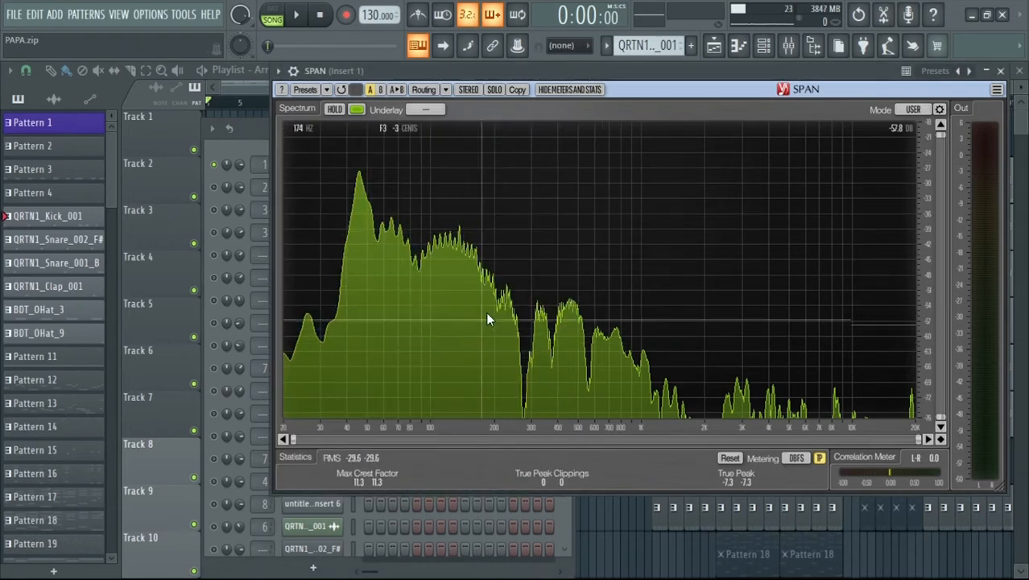
{"action": "left_click_drag", "start_coordinate": [455, 66], "coordinate": [610, 67]}
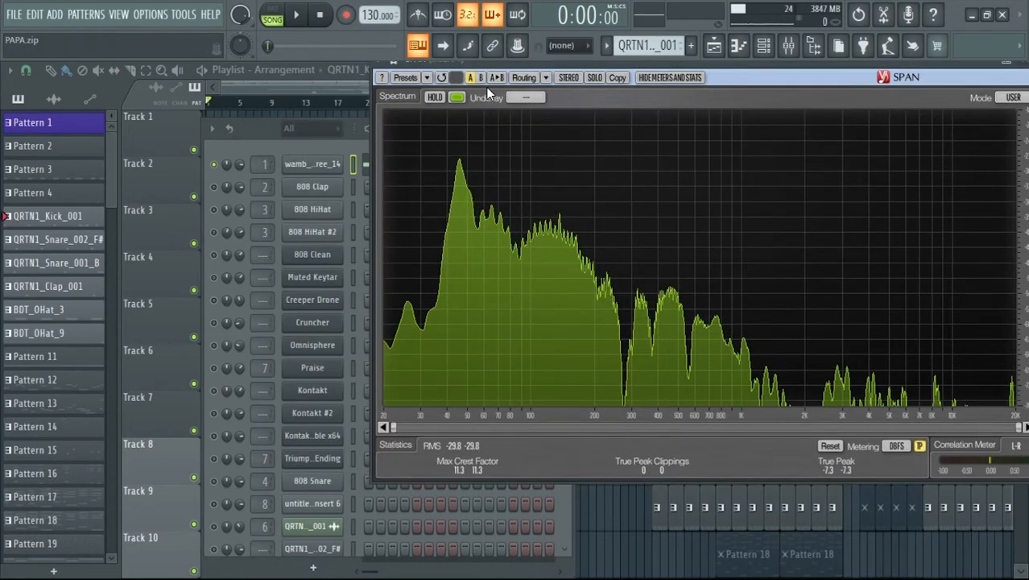
{"action": "left_click", "coordinate": [440, 77]}
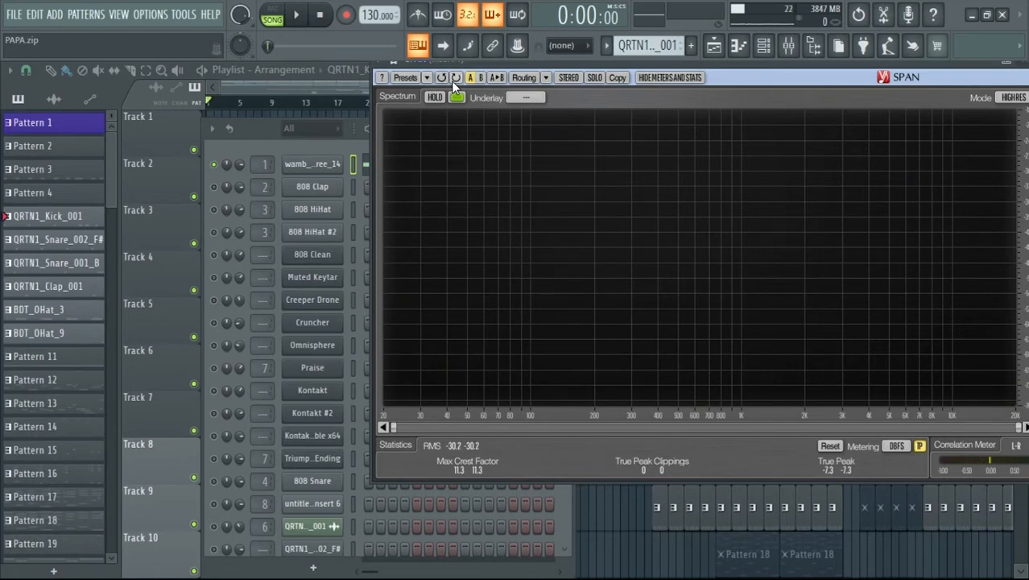
{"action": "left_click", "coordinate": [455, 77]}
- Preview the wamb_mbasefree_14 sample from its channel settings to capture its spectrum in SPAN, and close the settings
{"action": "left_click", "coordinate": [311, 167]}
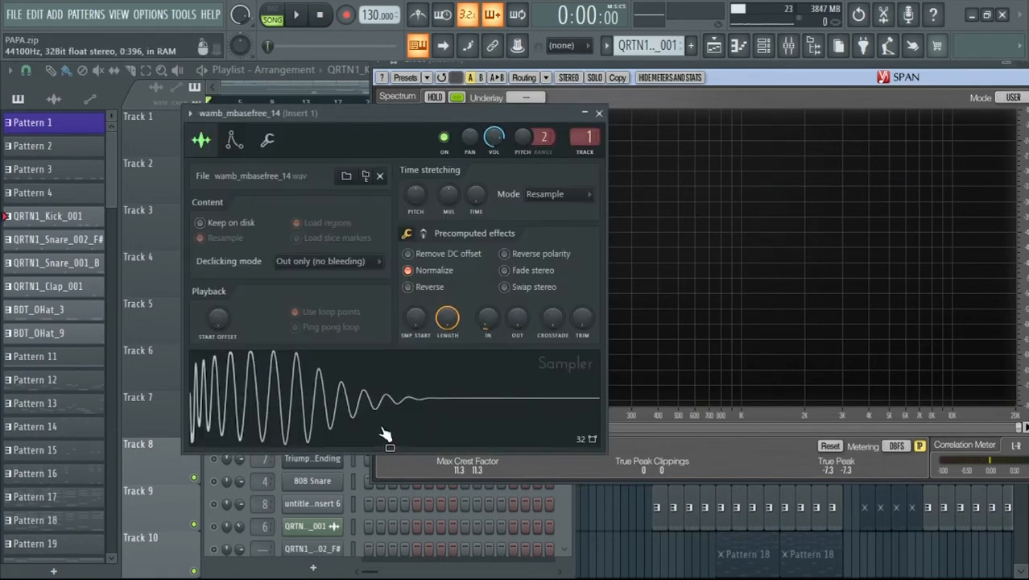
{"action": "left_click", "coordinate": [350, 417]}
{"action": "left_click_drag", "start_coordinate": [361, 117], "coordinate": [117, 101]}
{"action": "left_click", "coordinate": [56, 401]}
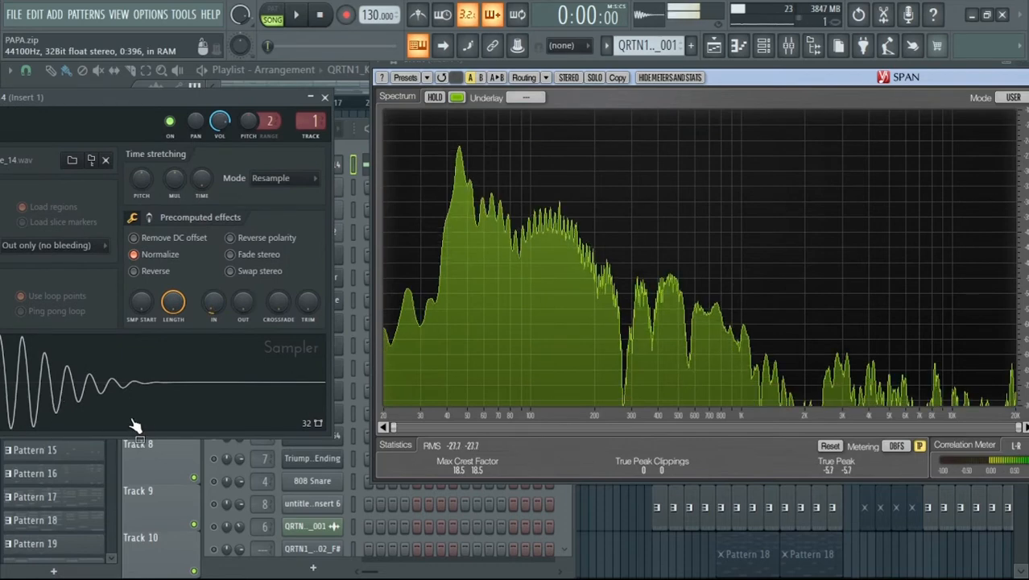
{"action": "left_click", "coordinate": [325, 97]}
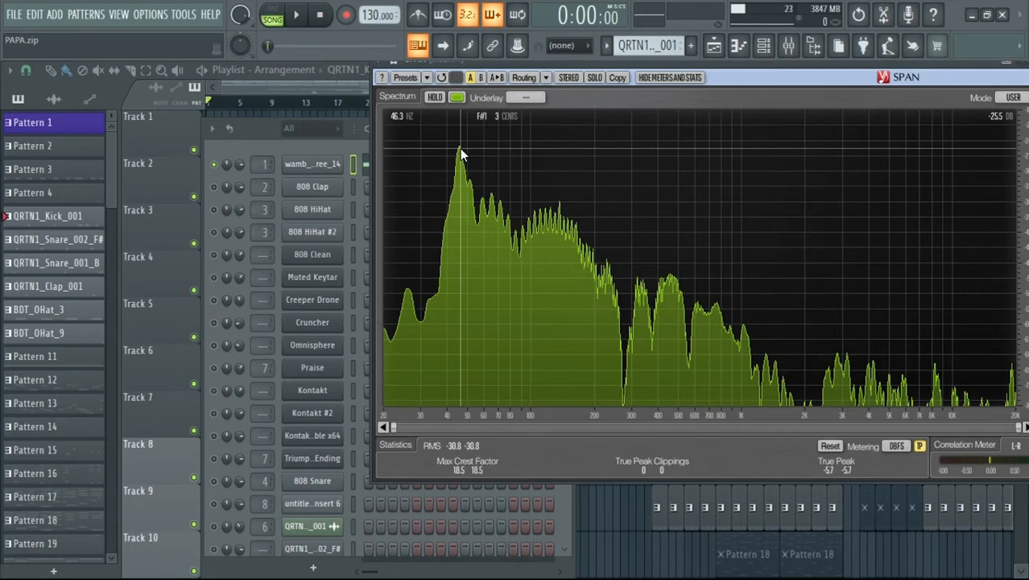
- Move SPAN aside and open the wamb_mbasefree_14 sample in the Edison audio editor from its channel settings
{"action": "left_click_drag", "start_coordinate": [499, 60], "coordinate": [609, 96]}
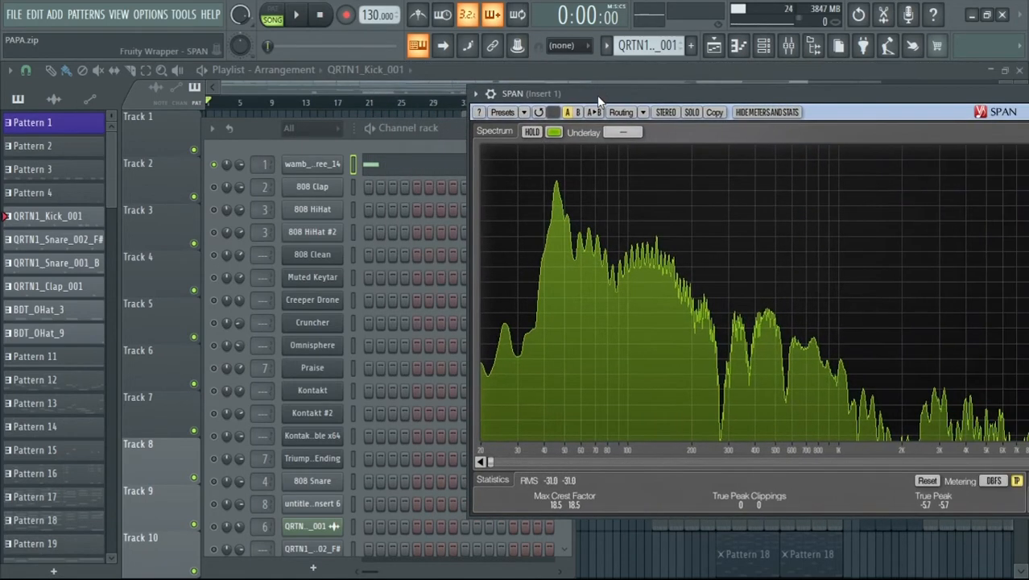
{"action": "left_click", "coordinate": [326, 170]}
{"action": "left_click_drag", "start_coordinate": [63, 97], "coordinate": [262, 90]}
{"action": "left_click", "coordinate": [198, 368]}
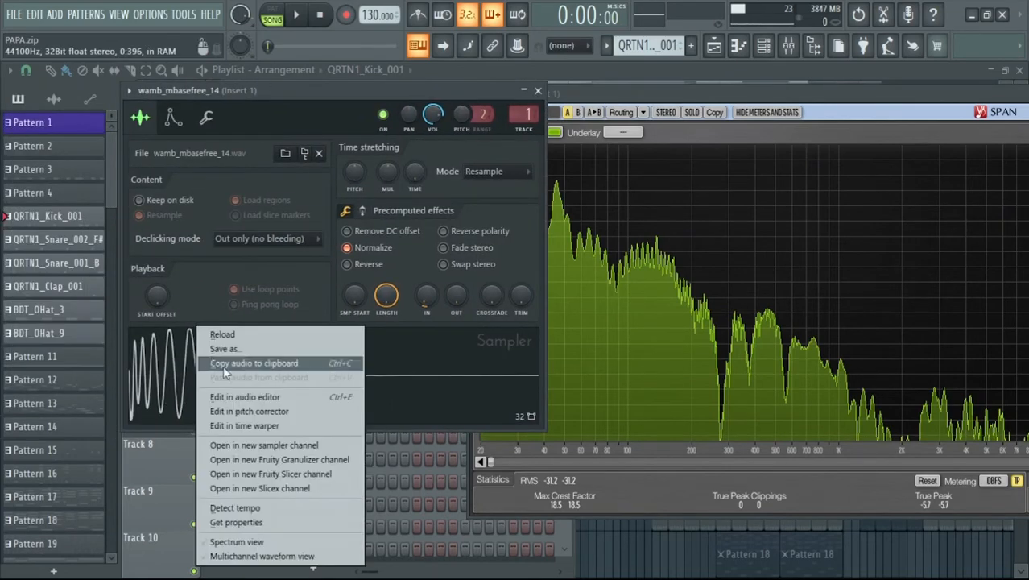
{"action": "left_click", "coordinate": [289, 398]}
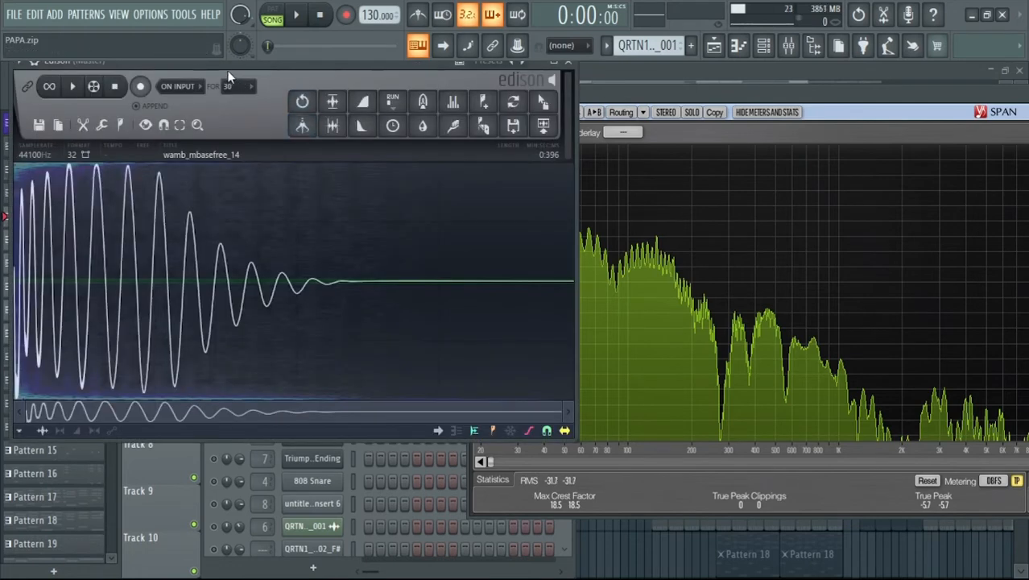
{"action": "left_click_drag", "start_coordinate": [229, 68], "coordinate": [411, 92]}
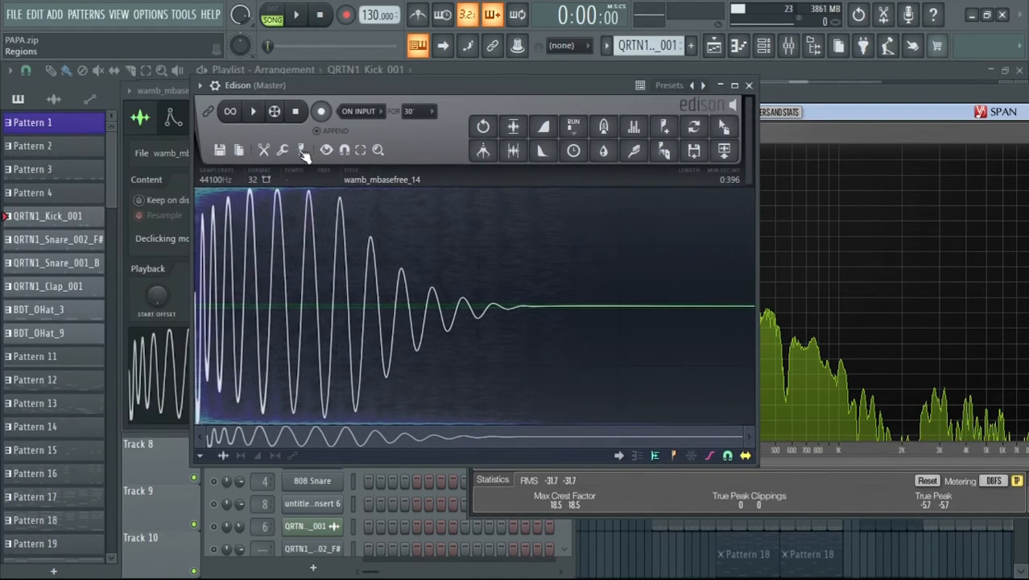
- Detect the sample's pitch regions in Edison and enlarge the editor window to read the note label
{"action": "left_click", "coordinate": [302, 152]}
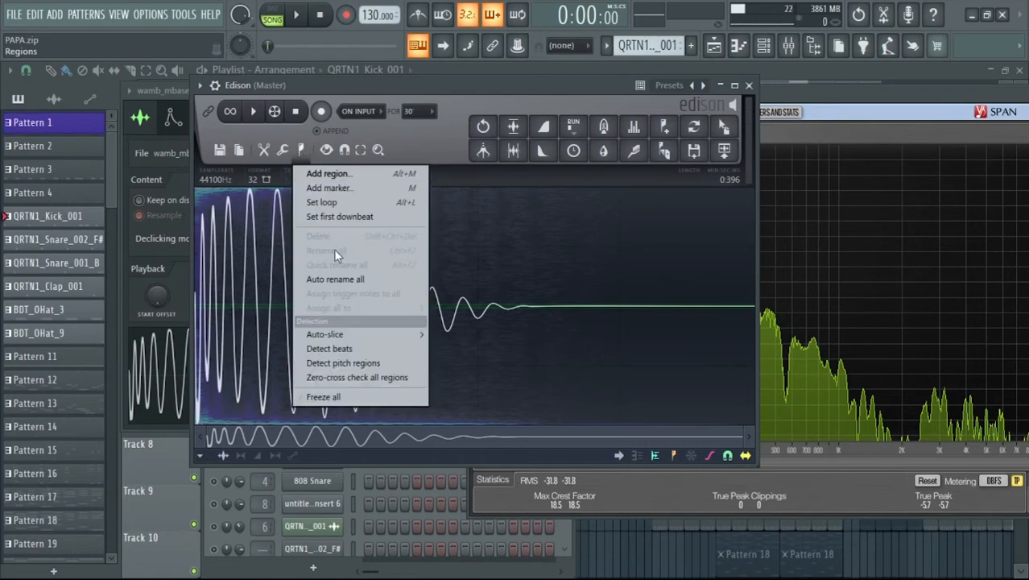
{"action": "left_click", "coordinate": [347, 363]}
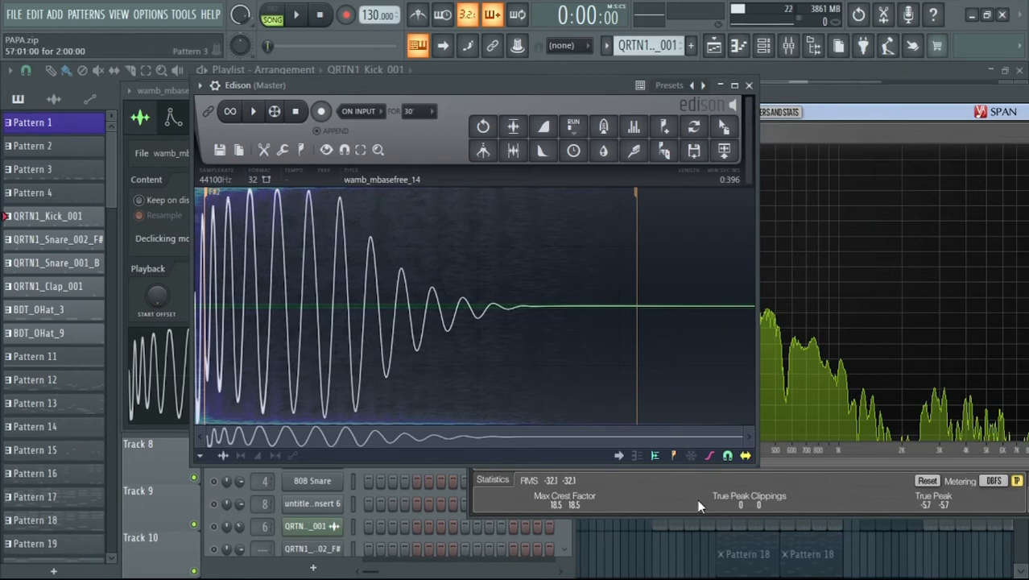
{"action": "left_click_drag", "start_coordinate": [755, 465], "coordinate": [1025, 565]}
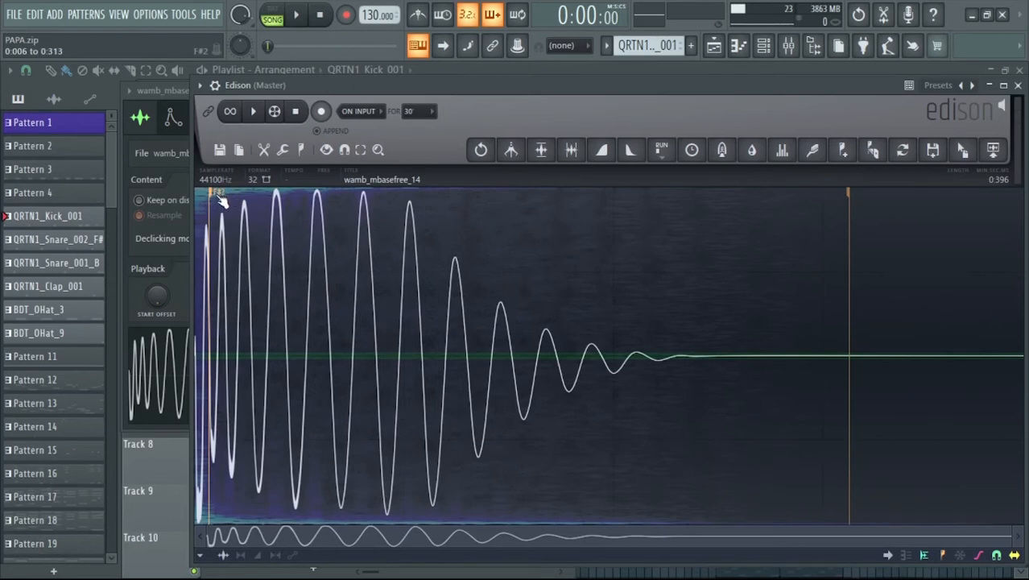
- Compare Edison's detected note with the note at SPAN's highest peak, and close Edison
{"action": "left_click_drag", "start_coordinate": [323, 86], "coordinate": [830, 124]}
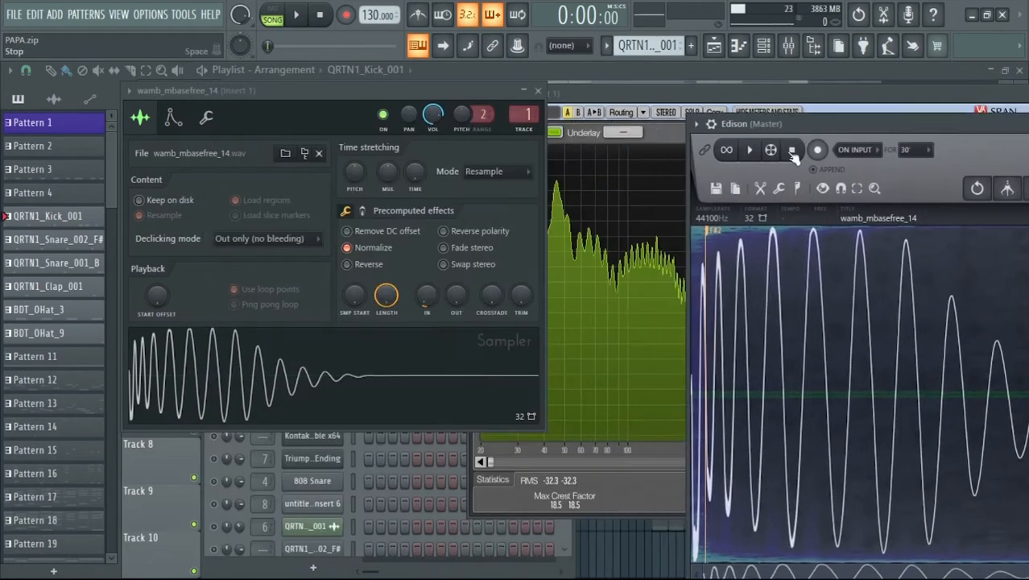
{"action": "left_click", "coordinate": [525, 106]}
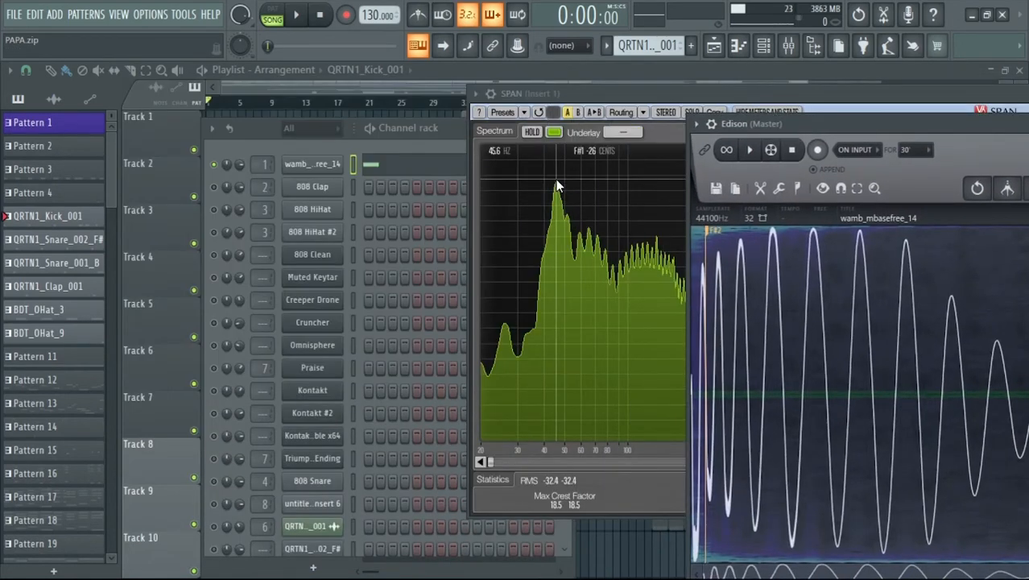
{"action": "double_click", "coordinate": [879, 124]}
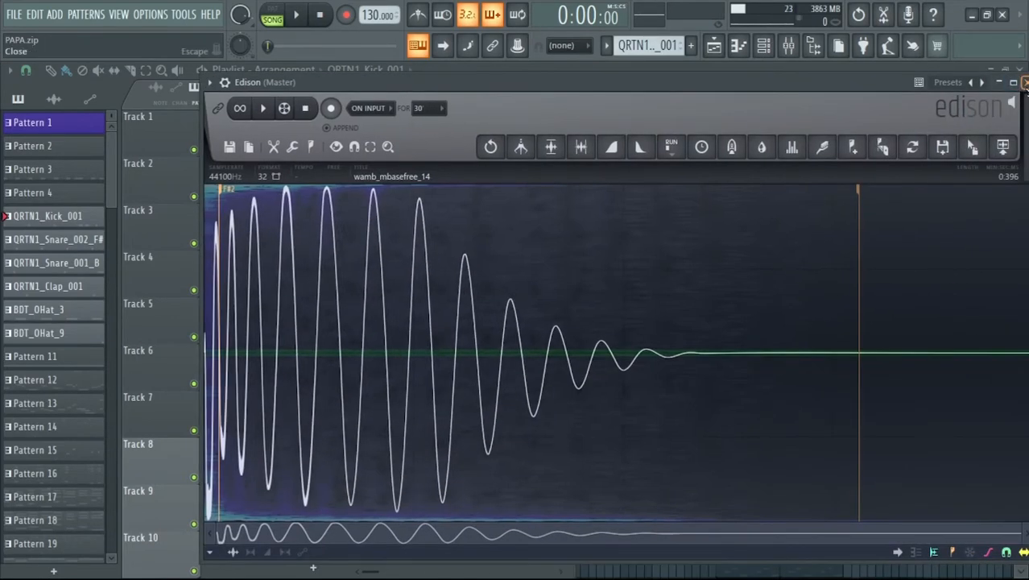
{"action": "left_click", "coordinate": [1025, 82]}
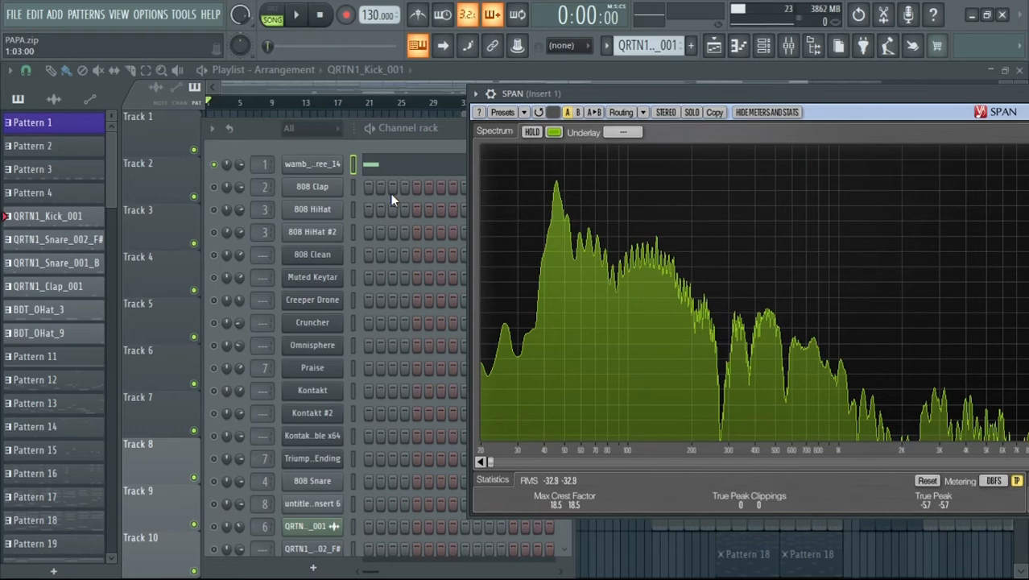
- Open the wamb_mbasefree_14 sample in the Newtone pitch corrector from its channel settings
{"action": "left_click", "coordinate": [312, 165]}
{"action": "right_click", "coordinate": [295, 380]}
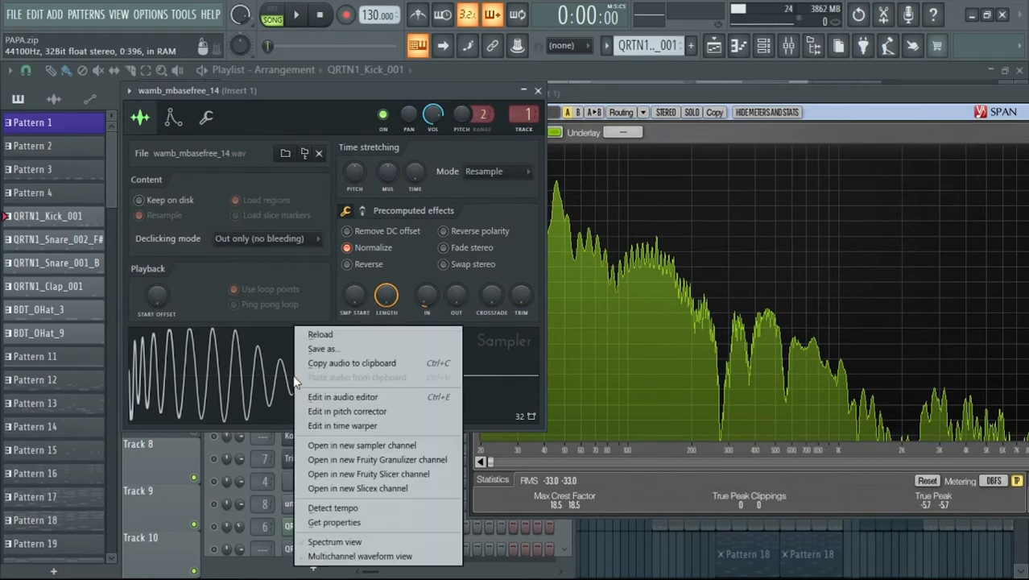
{"action": "left_click", "coordinate": [383, 413]}
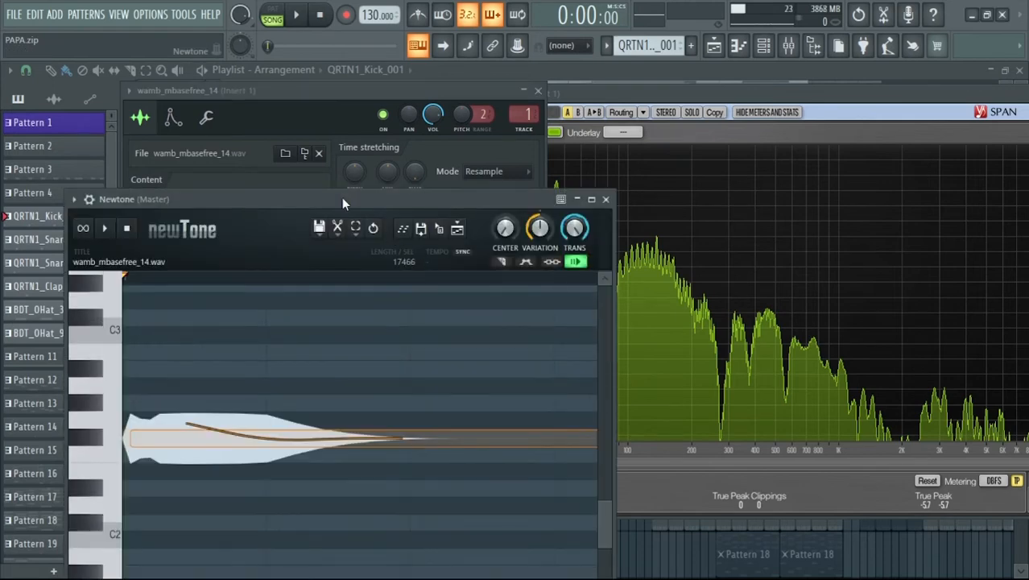
{"action": "left_click_drag", "start_coordinate": [341, 197], "coordinate": [383, 71]}
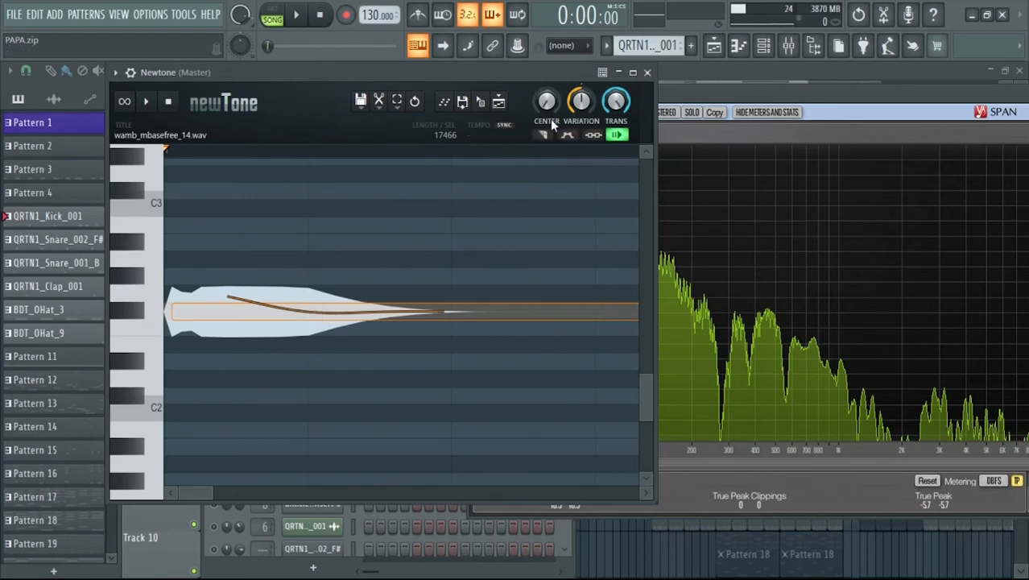
- Snap the sample's note to the nearest semitone in Newtone and turn Center up to maximum
{"action": "double_click", "coordinate": [498, 315]}
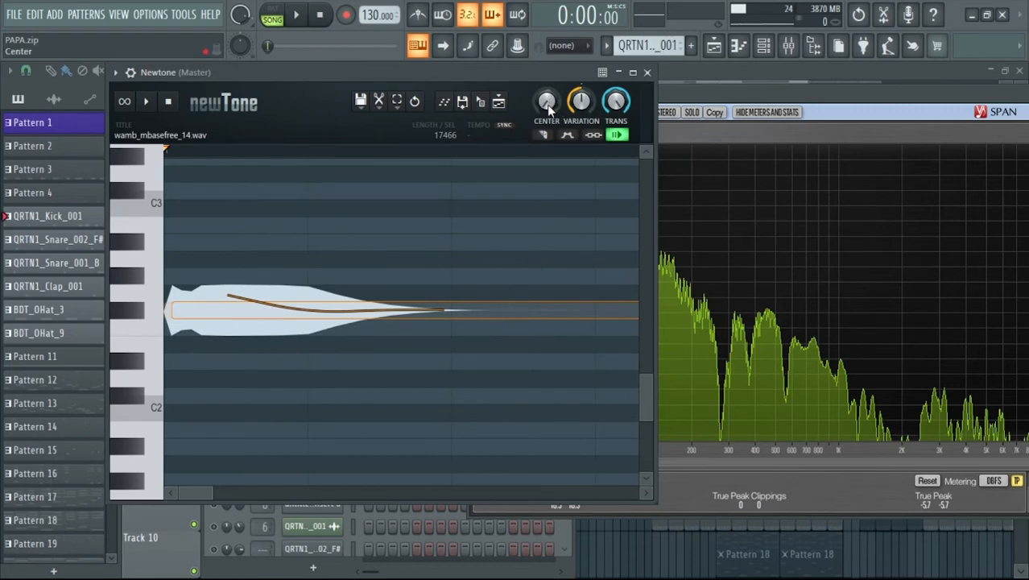
{"action": "left_click_drag", "start_coordinate": [546, 111], "coordinate": [545, 87]}
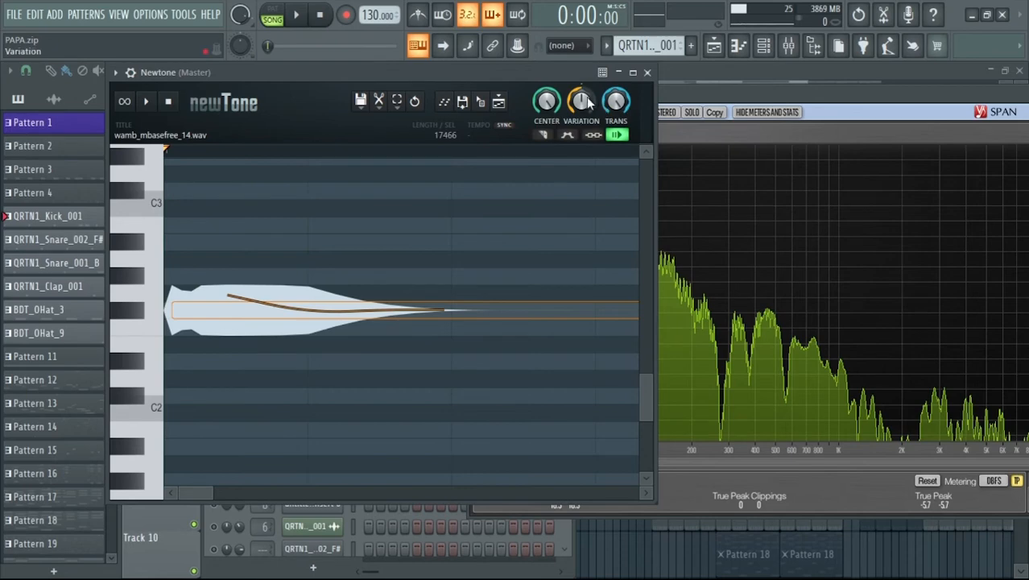
- Turn Newtone's Variation down to minimum, play back the corrected bass sample, and close Newtone
{"action": "left_click_drag", "start_coordinate": [583, 101], "coordinate": [584, 124]}
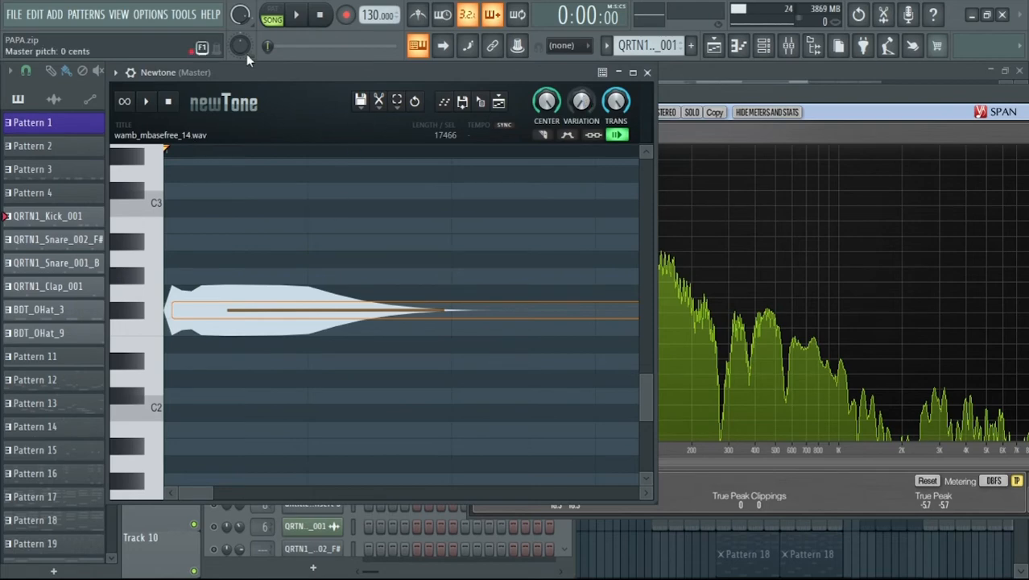
{"action": "left_click_drag", "start_coordinate": [264, 76], "coordinate": [370, 64]}
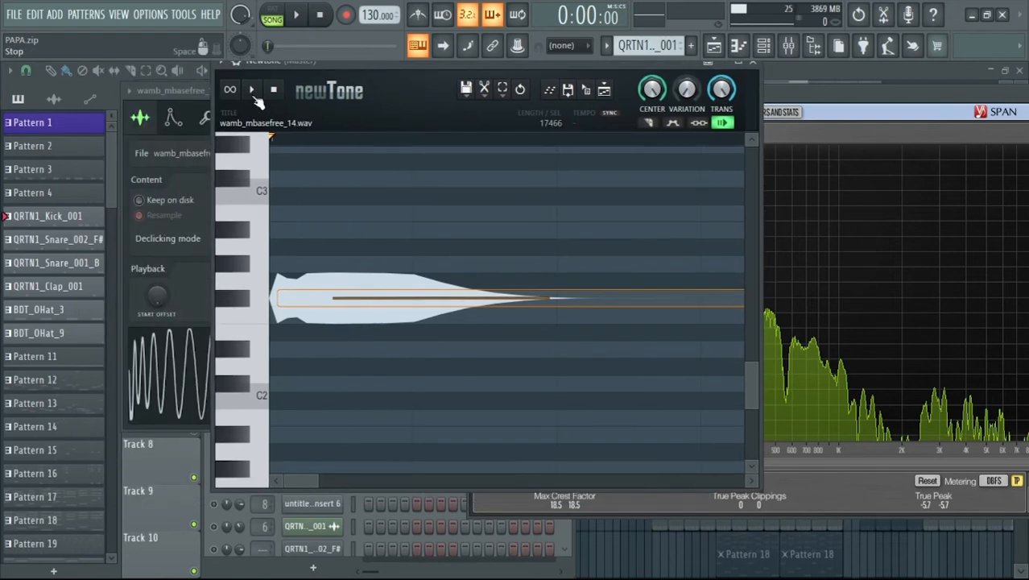
{"action": "left_click", "coordinate": [257, 96]}
{"action": "left_click", "coordinate": [273, 90]}
{"action": "left_click_drag", "start_coordinate": [440, 68], "coordinate": [542, 74]}
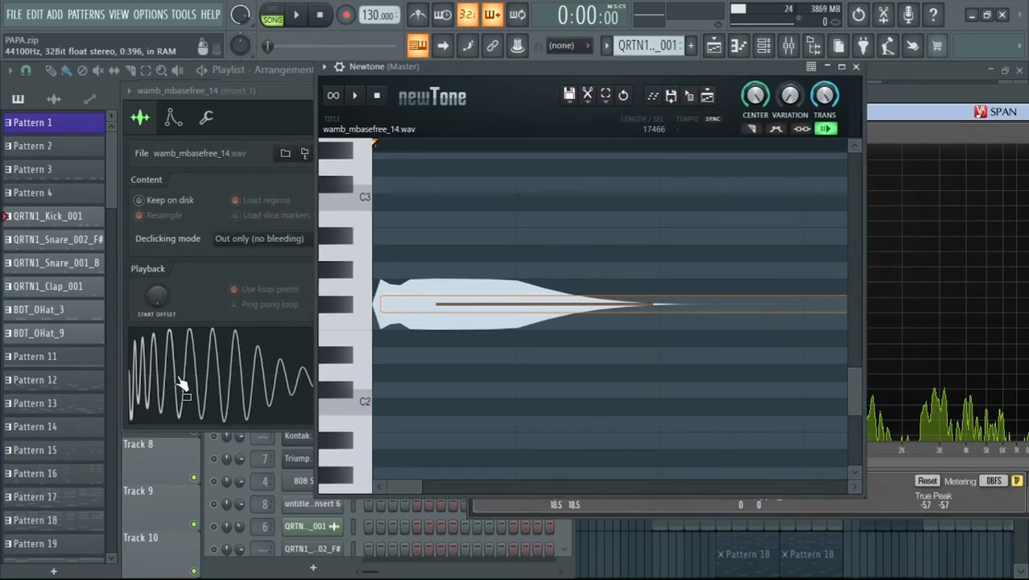
{"action": "left_click", "coordinate": [242, 358]}
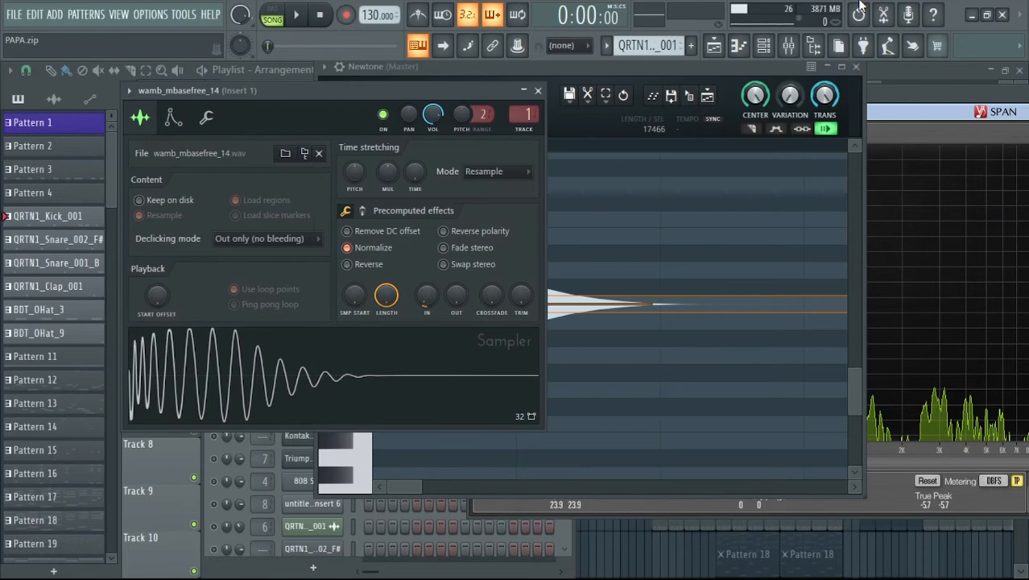
{"action": "left_click", "coordinate": [858, 68]}
- Delete Newtone and Edison from the Master mixer track's effect slots and close the mixer
{"action": "left_click", "coordinate": [789, 45]}
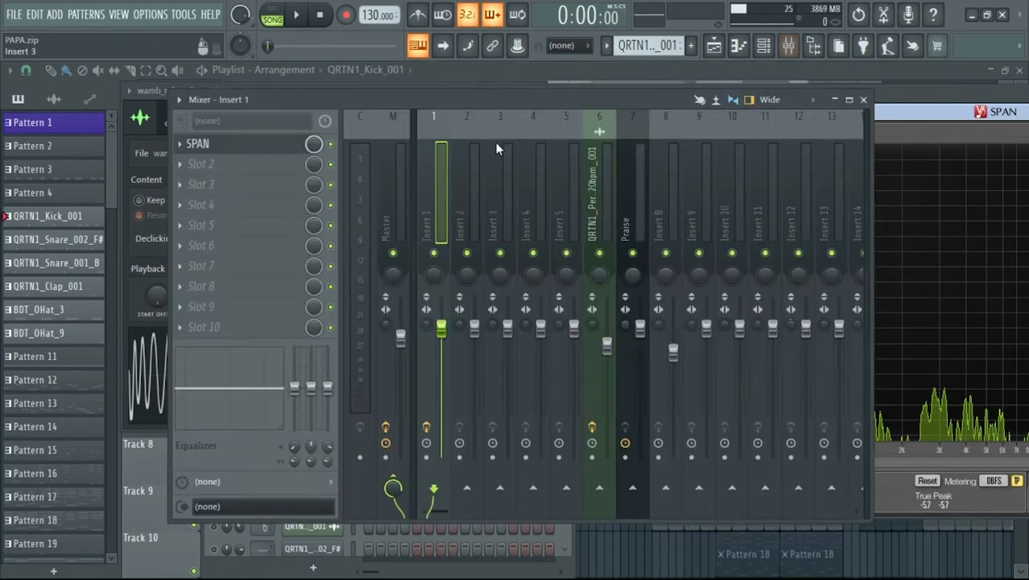
{"action": "left_click", "coordinate": [385, 190]}
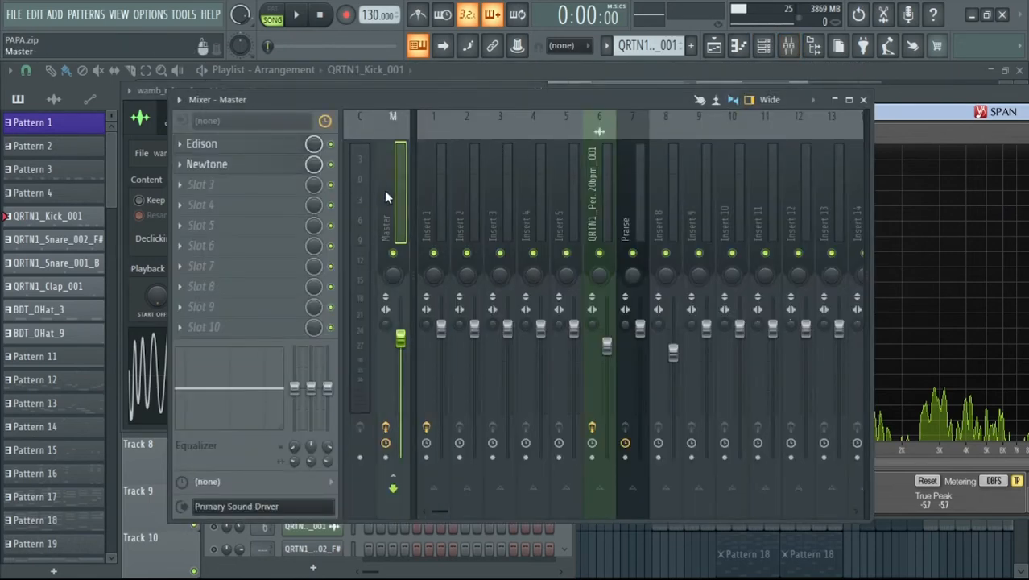
{"action": "left_click", "coordinate": [181, 165]}
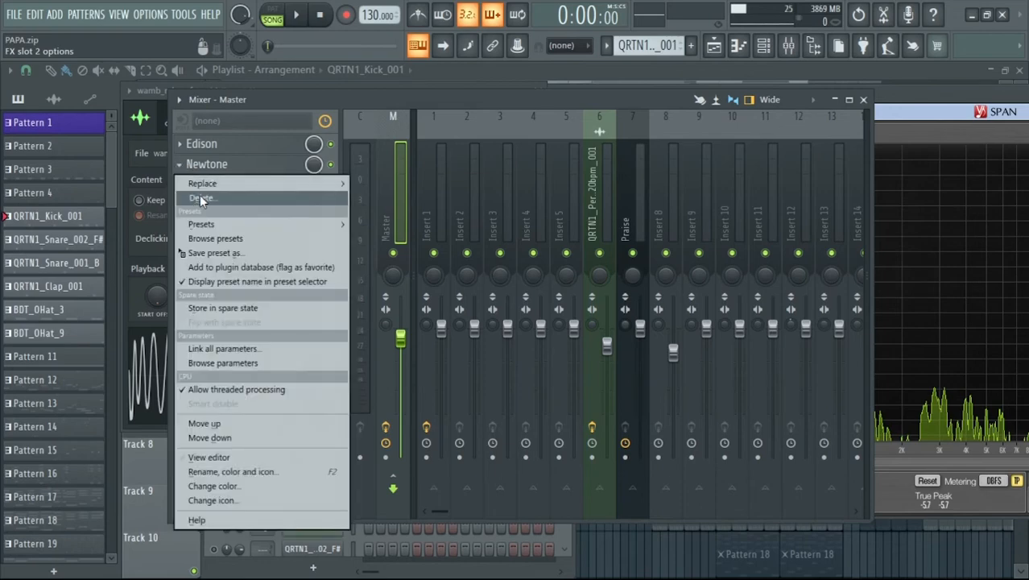
{"action": "left_click", "coordinate": [199, 197]}
{"action": "left_click", "coordinate": [586, 344]}
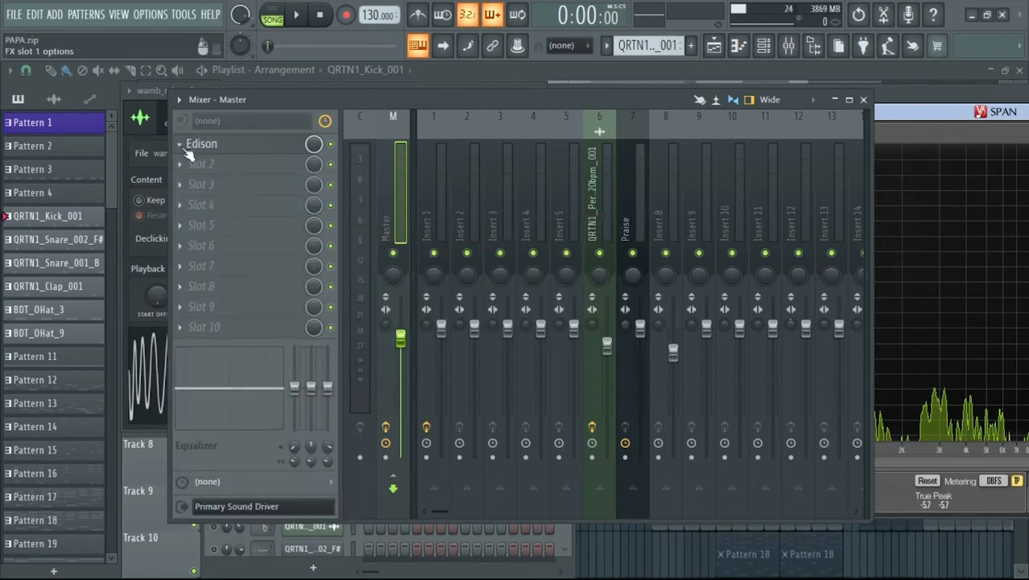
{"action": "left_click", "coordinate": [181, 144]}
{"action": "left_click", "coordinate": [201, 176]}
{"action": "left_click", "coordinate": [596, 345]}
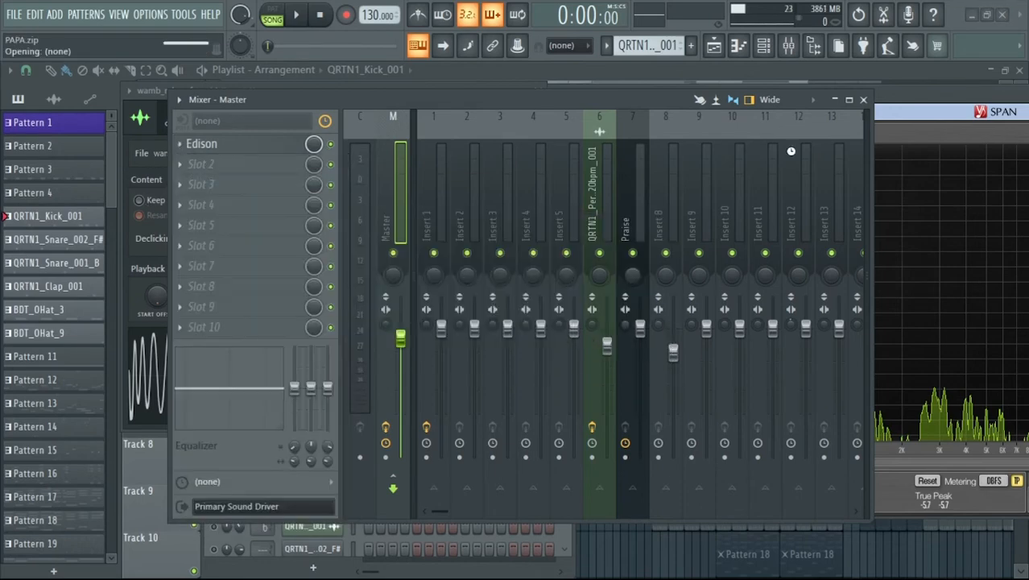
{"action": "left_click", "coordinate": [864, 99]}
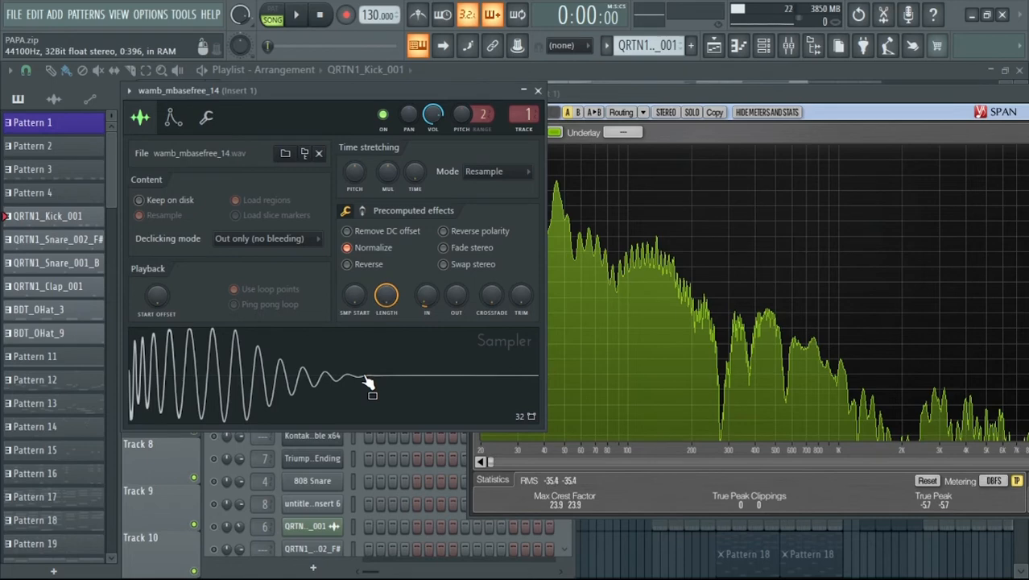
- Close the sample's channel settings, view the circle of fifths chart in the web browser, and return to FL Studio
{"action": "left_click", "coordinate": [537, 90]}
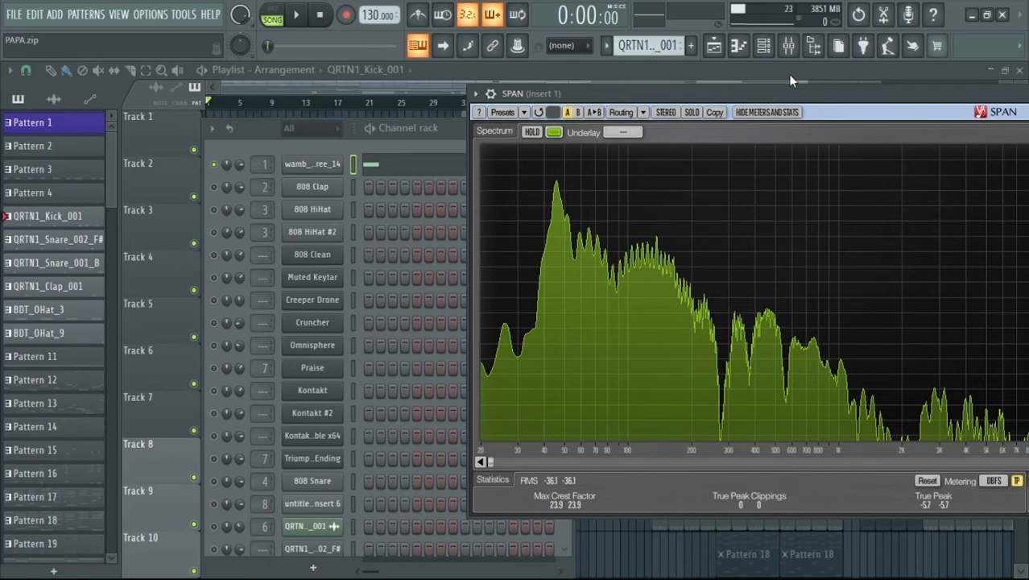
{"action": "left_click", "coordinate": [972, 14]}
{"action": "left_click", "coordinate": [27, 203]}
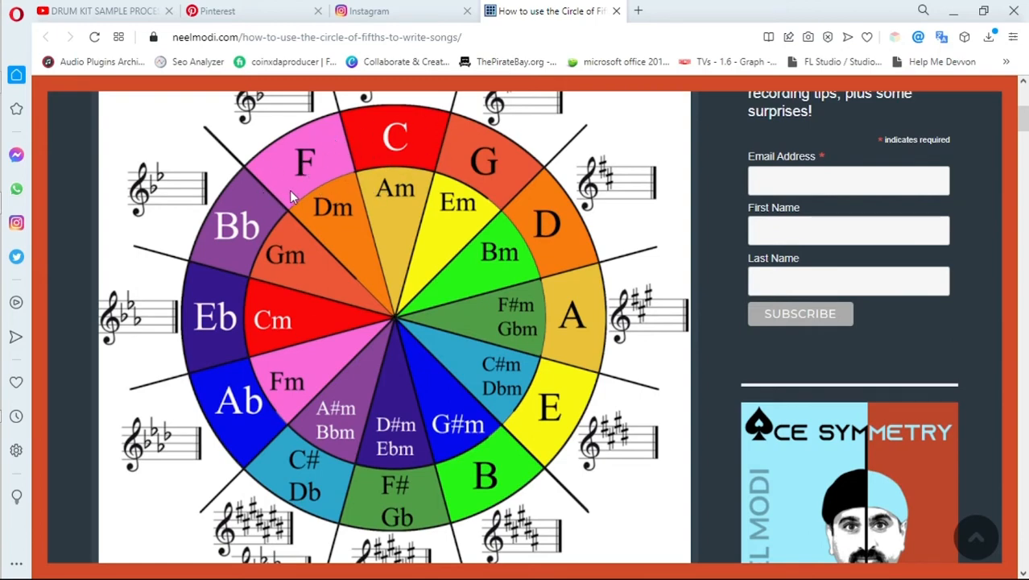
{"action": "left_click", "coordinate": [1015, 10]}
{"action": "left_click", "coordinate": [30, 84]}
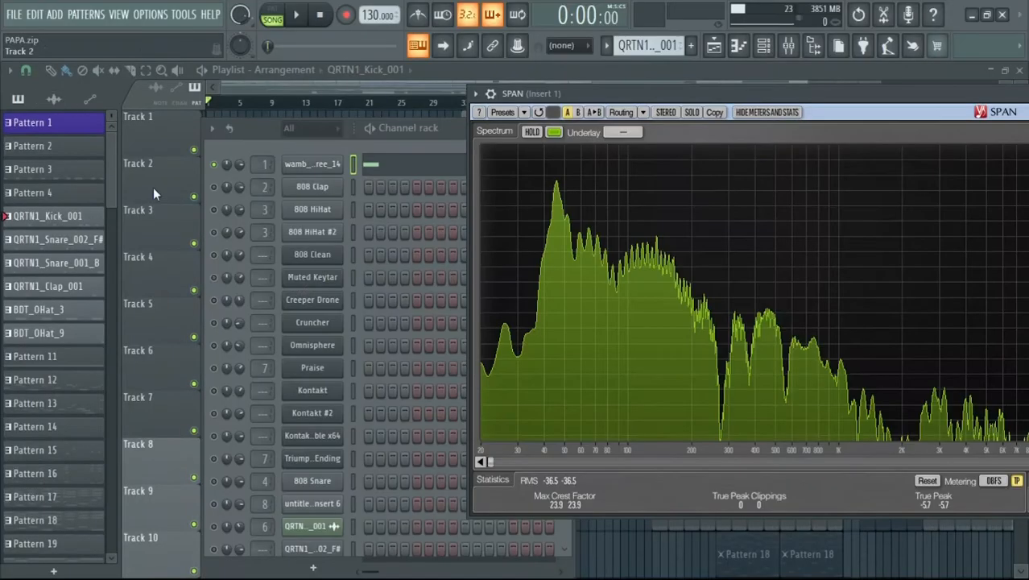
- Set the wamb_mbasefree_14 channel's root note to F#4 in its envelope and keyboard settings
{"action": "left_click", "coordinate": [316, 166]}
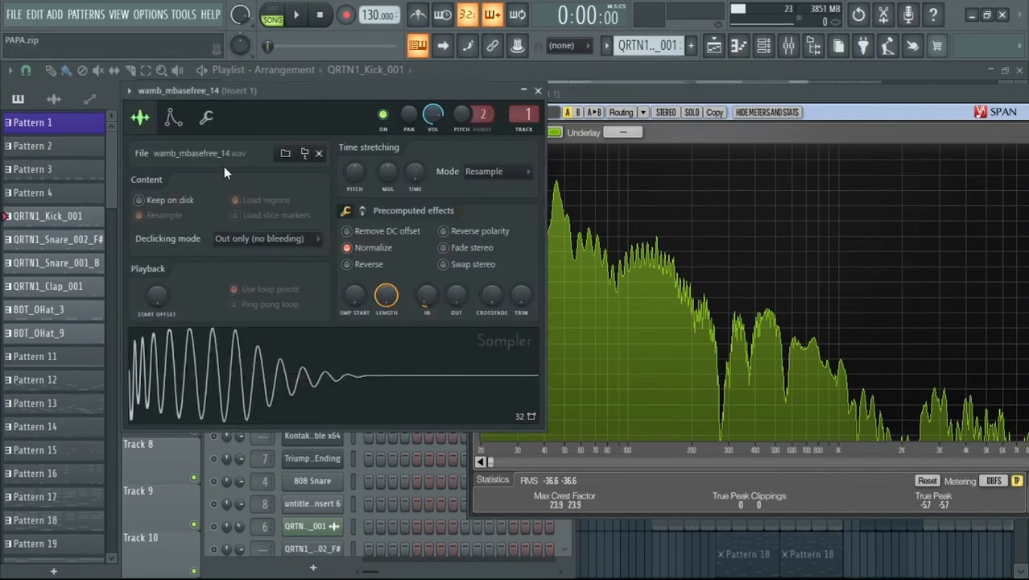
{"action": "left_click", "coordinate": [173, 120]}
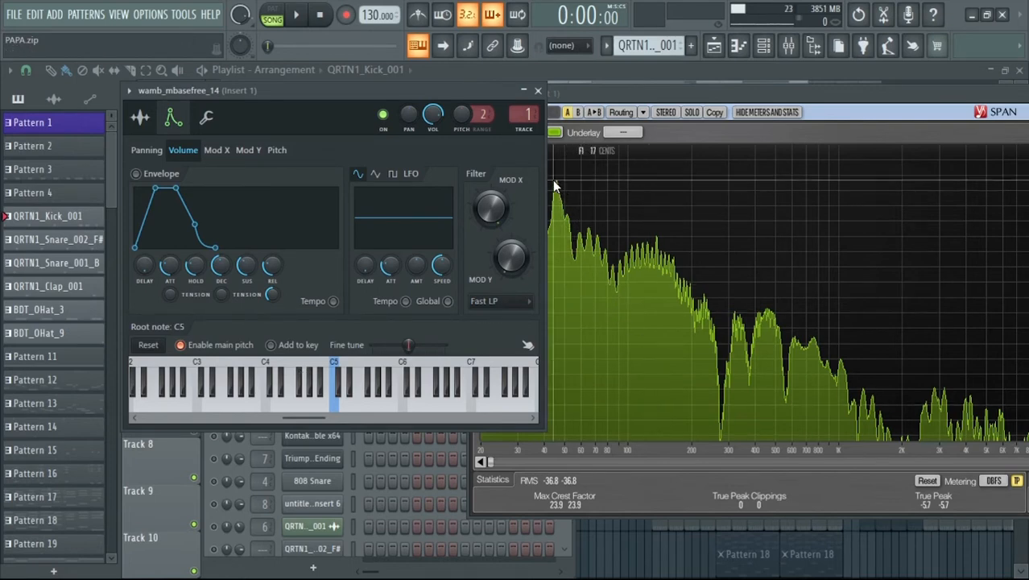
{"action": "left_click", "coordinate": [307, 375]}
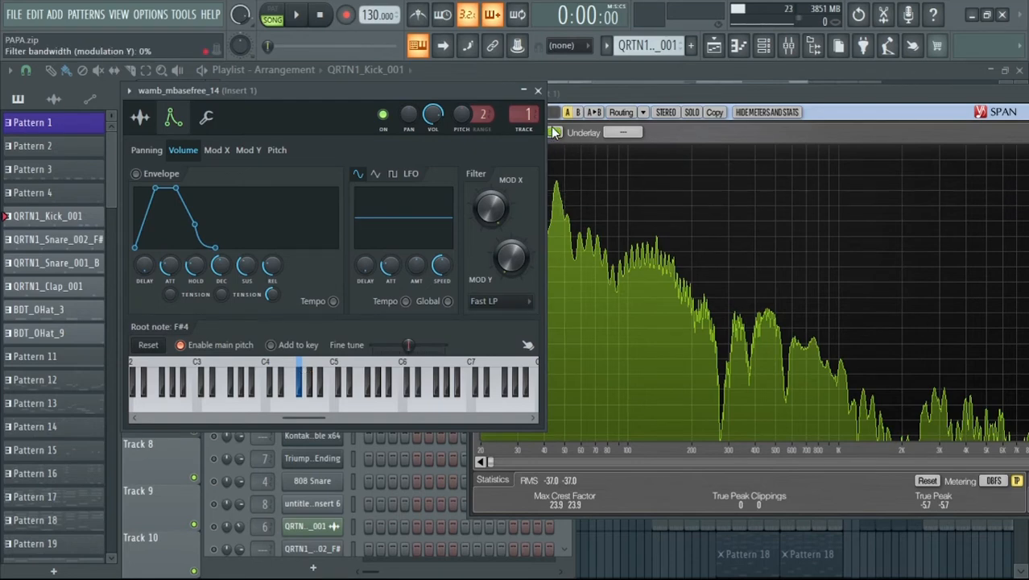
- Check the cents offset at SPAN's highest peak and set the sample's fine tuning to +26 cents
{"action": "left_click_drag", "start_coordinate": [468, 97], "coordinate": [309, 95]}
{"action": "mouse_move", "coordinate": [558, 187]}
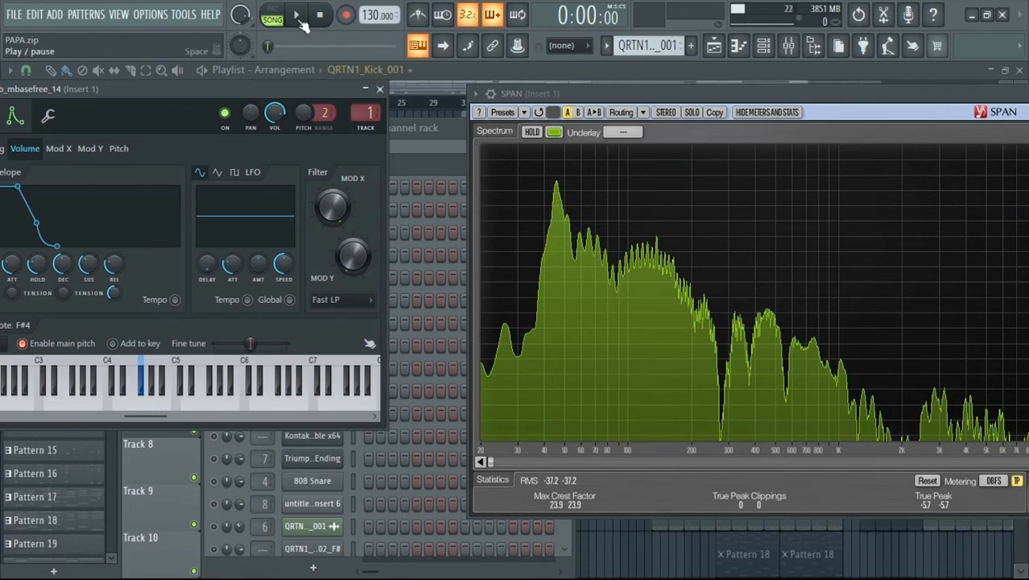
{"action": "left_click_drag", "start_coordinate": [150, 86], "coordinate": [298, 60]}
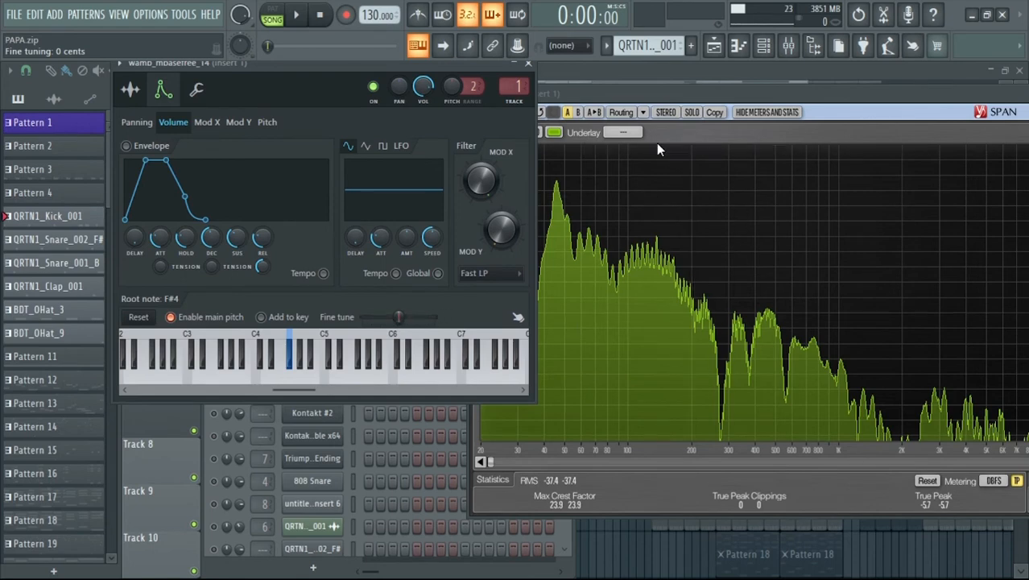
{"action": "mouse_move", "coordinate": [402, 326]}
{"action": "left_mouse_down"}
{"action": "mouse_move", "coordinate": [434, 317]}
{"action": "mouse_move", "coordinate": [373, 317]}
{"action": "mouse_move", "coordinate": [400, 316]}
{"action": "left_mouse_up"}
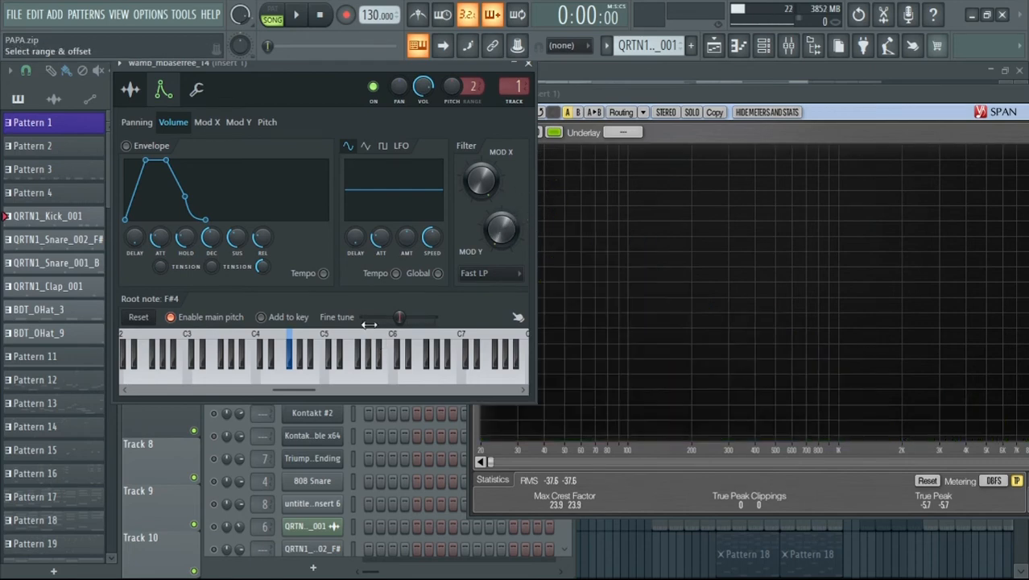
{"action": "left_click_drag", "start_coordinate": [401, 320], "coordinate": [409, 322]}
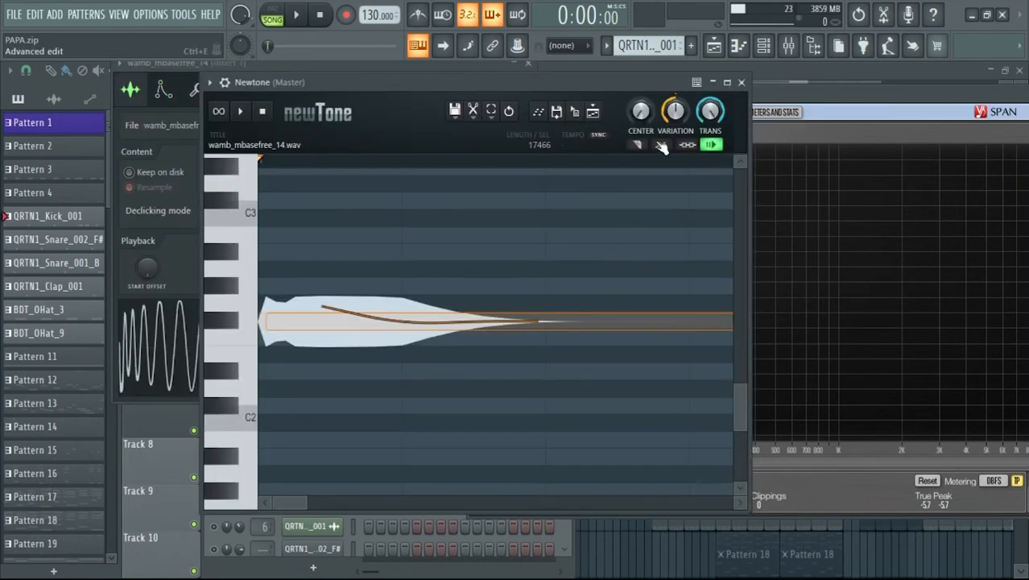
- Flatten the sample's pitch variation in Newtone to check its note against the channel's root note, and close both windows
{"action": "left_click_drag", "start_coordinate": [675, 114], "coordinate": [675, 165]}
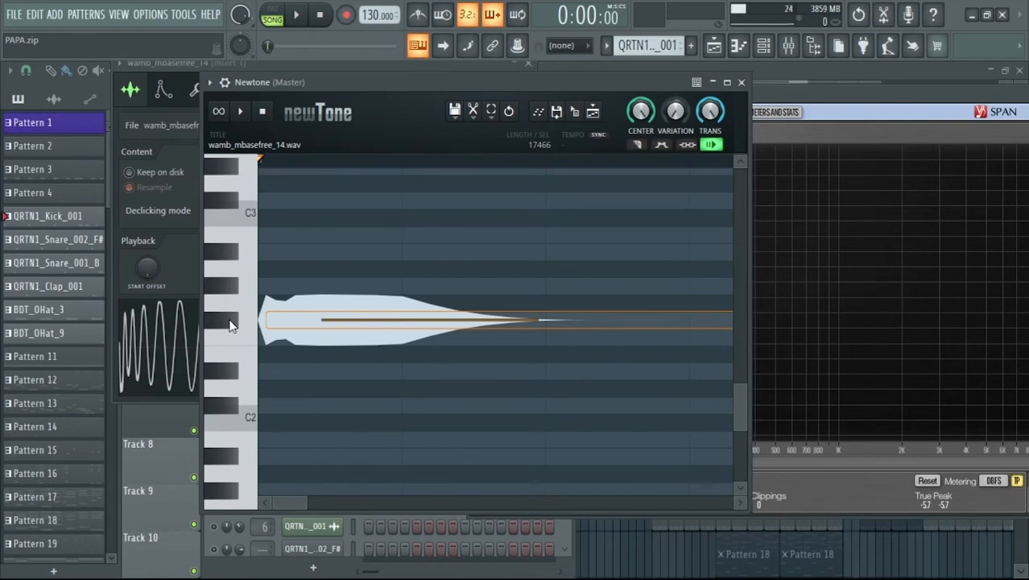
{"action": "left_click", "coordinate": [742, 82]}
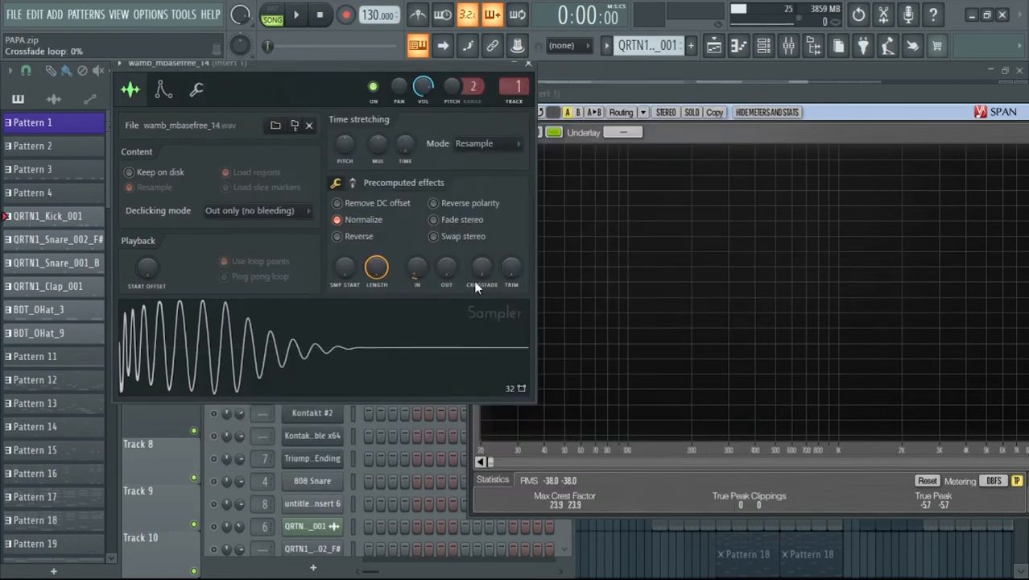
{"action": "left_click", "coordinate": [167, 89]}
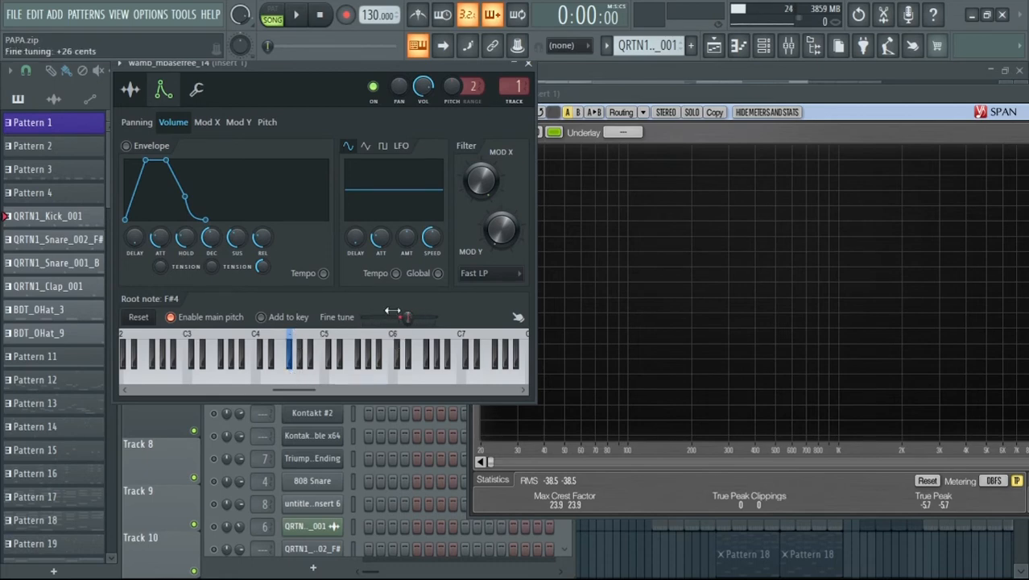
{"action": "left_click", "coordinate": [130, 90]}
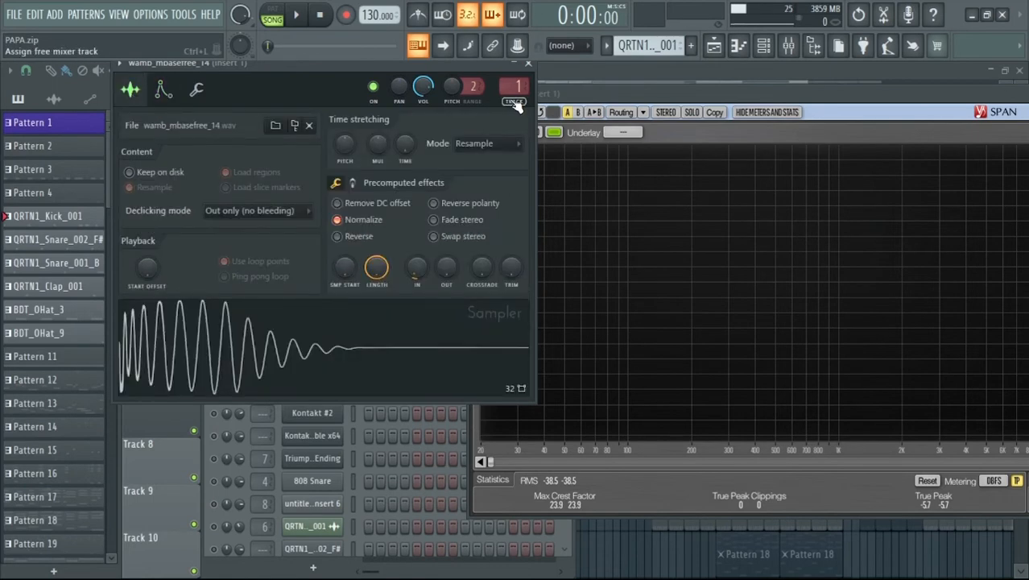
{"action": "left_click", "coordinate": [528, 63]}
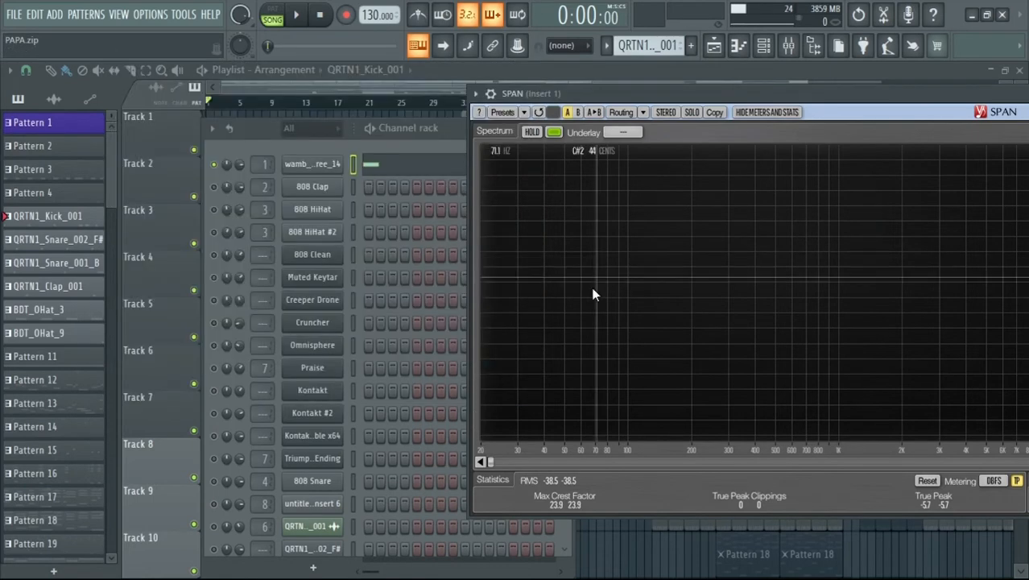
- Open the bass sample's piano roll and compare its C5 notes with the root note in the channel settings
{"action": "left_click", "coordinate": [415, 167]}
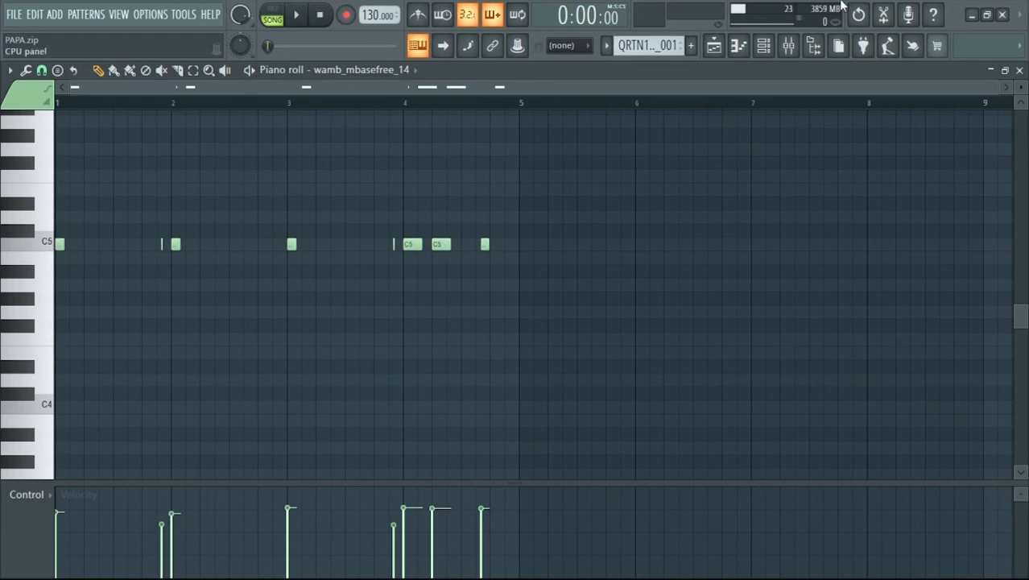
{"action": "left_click", "coordinate": [763, 45]}
{"action": "left_click", "coordinate": [322, 166]}
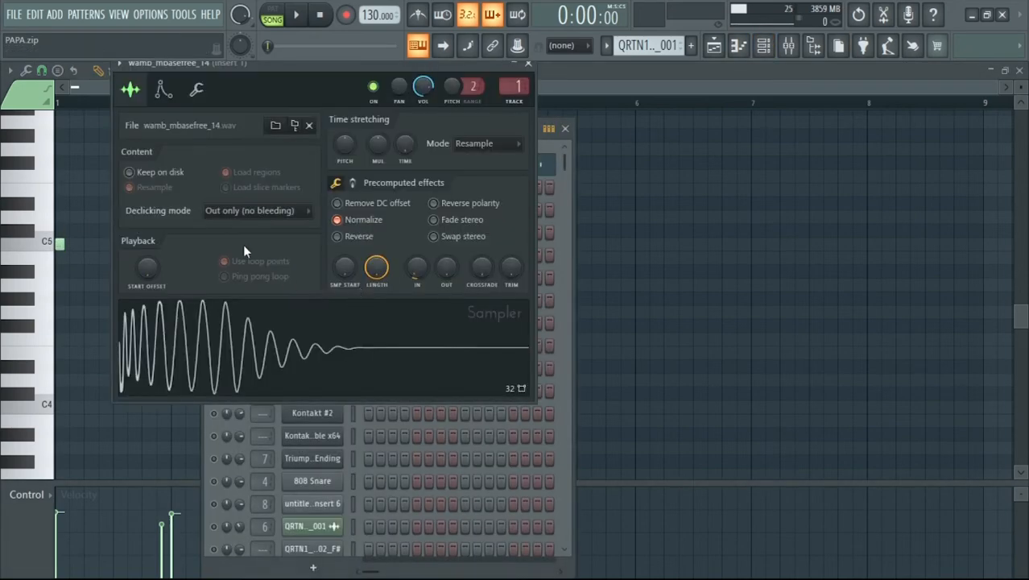
{"action": "left_click", "coordinate": [165, 90]}
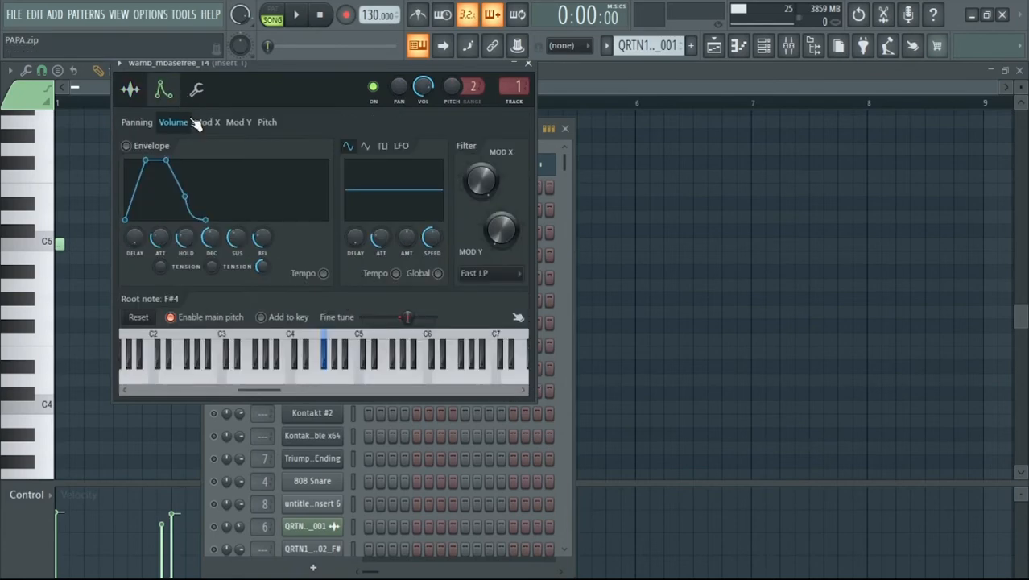
{"action": "left_click", "coordinate": [529, 63]}
{"action": "left_click", "coordinate": [566, 129]}
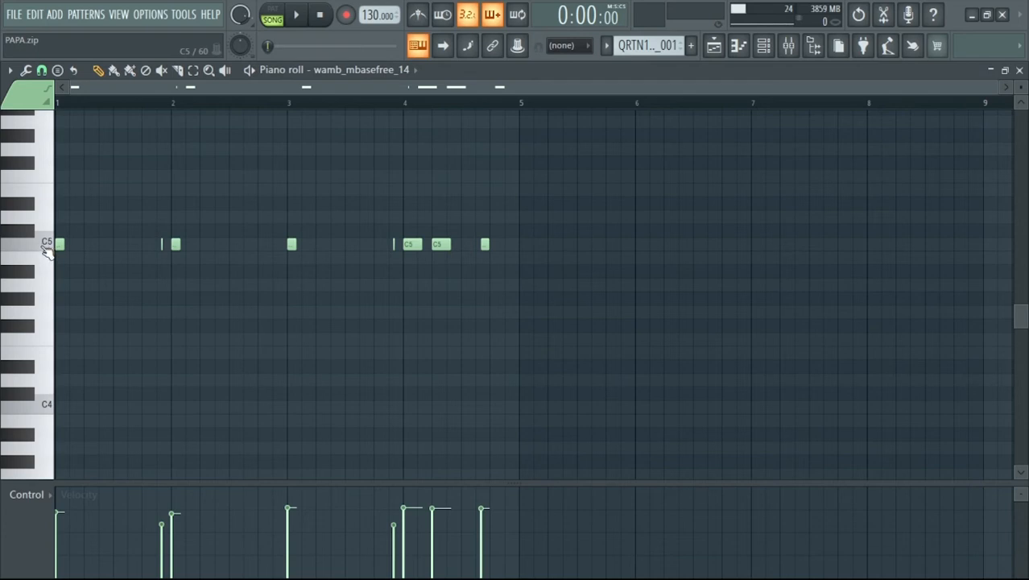
- Audition the C5 key repeatedly on the piano roll keyboard, and close the piano roll to check SPAN's peak
{"action": "left_click", "coordinate": [46, 250]}
{"action": "left_click", "coordinate": [46, 248]}
{"action": "left_click", "coordinate": [47, 248]}
{"action": "left_click", "coordinate": [47, 248]}
{"action": "left_click", "coordinate": [1019, 71]}
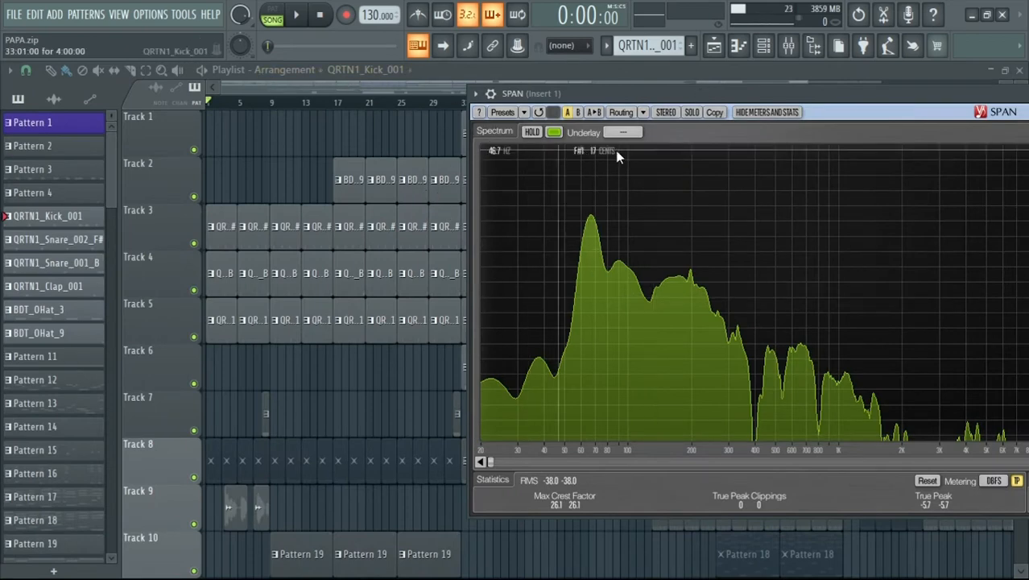
- Move SPAN out of the way and select bars 33 to 37 on the playlist timeline
{"action": "left_click", "coordinate": [524, 114]}
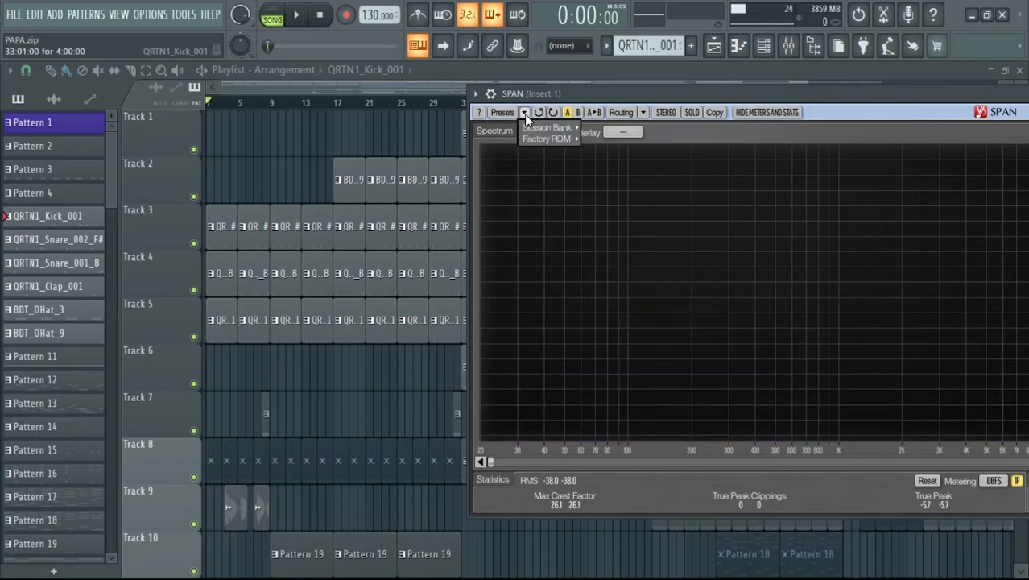
{"action": "left_click", "coordinate": [553, 112]}
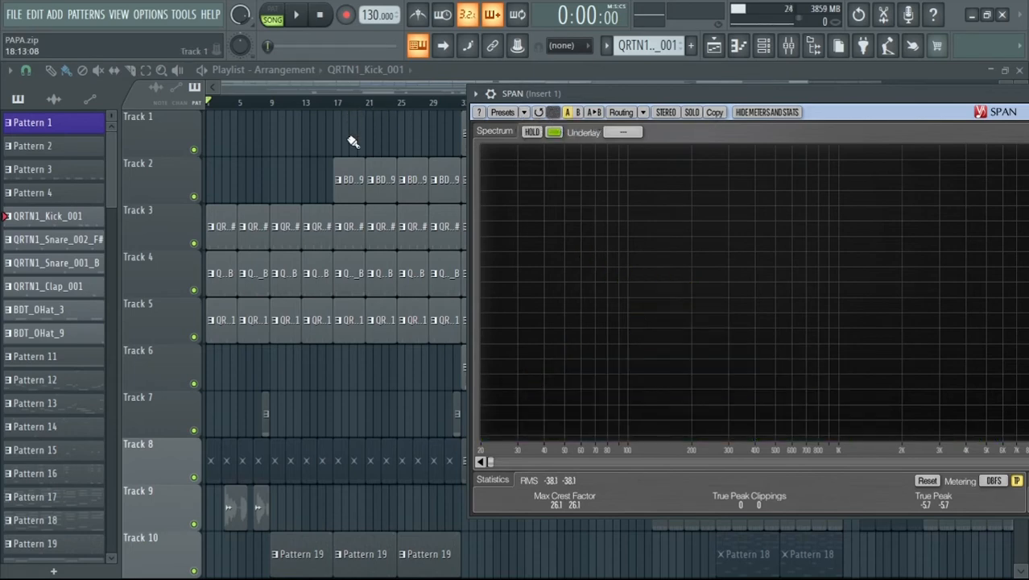
{"action": "left_click_drag", "start_coordinate": [606, 96], "coordinate": [890, 168]}
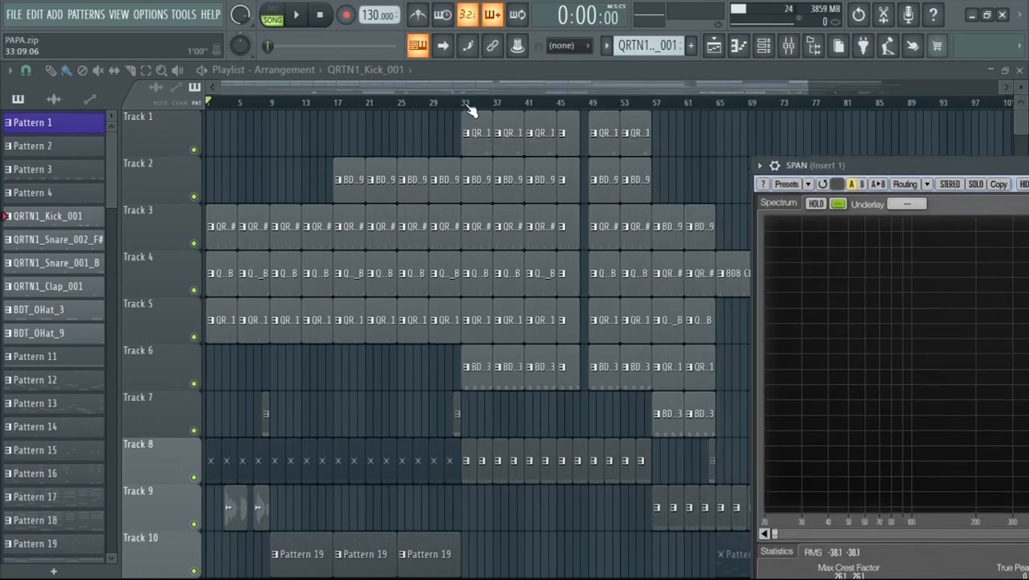
{"action": "left_click_drag", "start_coordinate": [465, 104], "coordinate": [492, 103]}
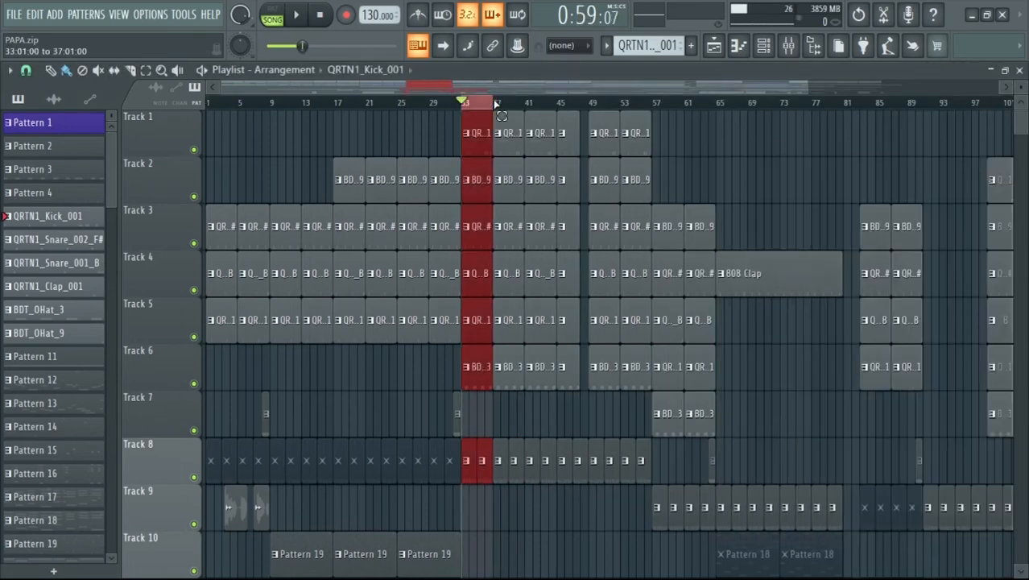
{"action": "scroll", "coordinate": [485, 104], "scroll_direction": "up", "scroll_amount": 3}
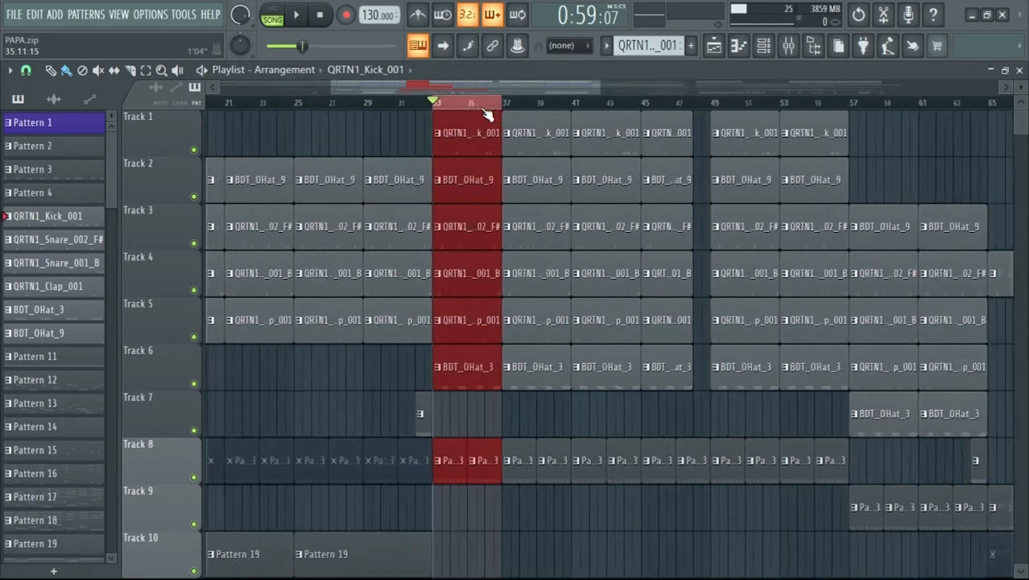
- Open SPAN on mixer Insert 1, play the selected bars to read the spectrum, and bring the window fully into view
{"action": "left_click", "coordinate": [789, 46]}
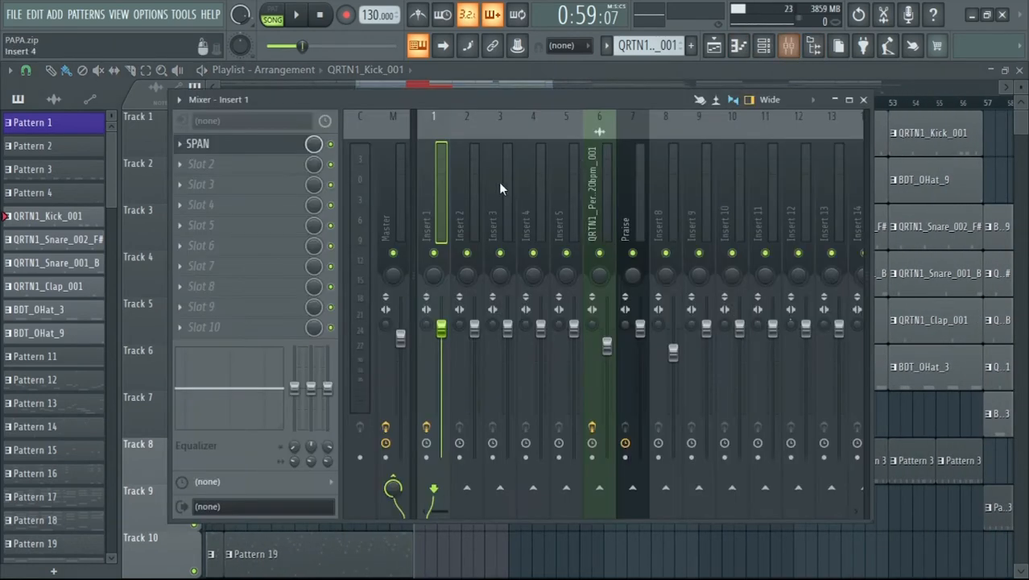
{"action": "left_click", "coordinate": [239, 154]}
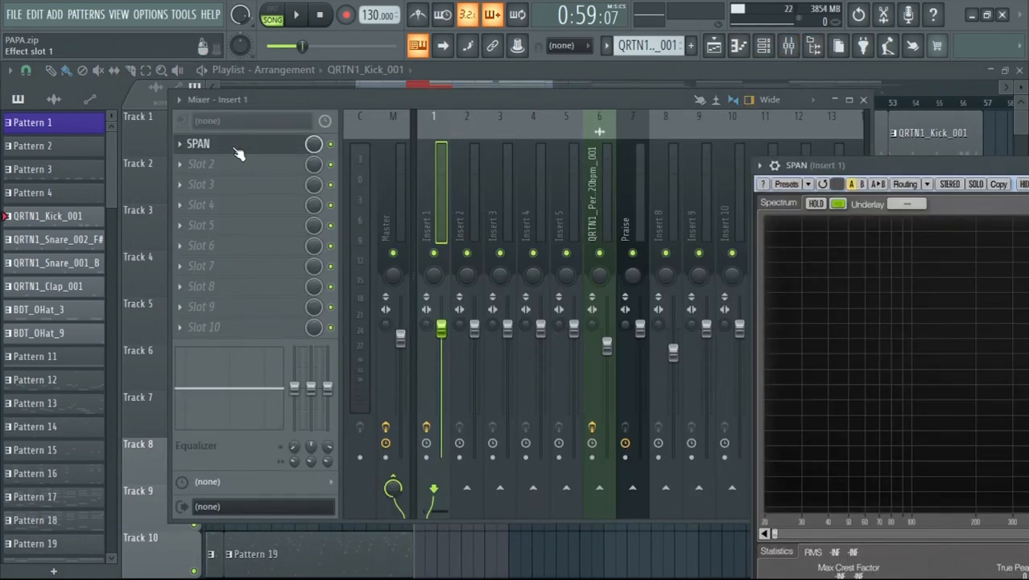
{"action": "left_click", "coordinate": [295, 15]}
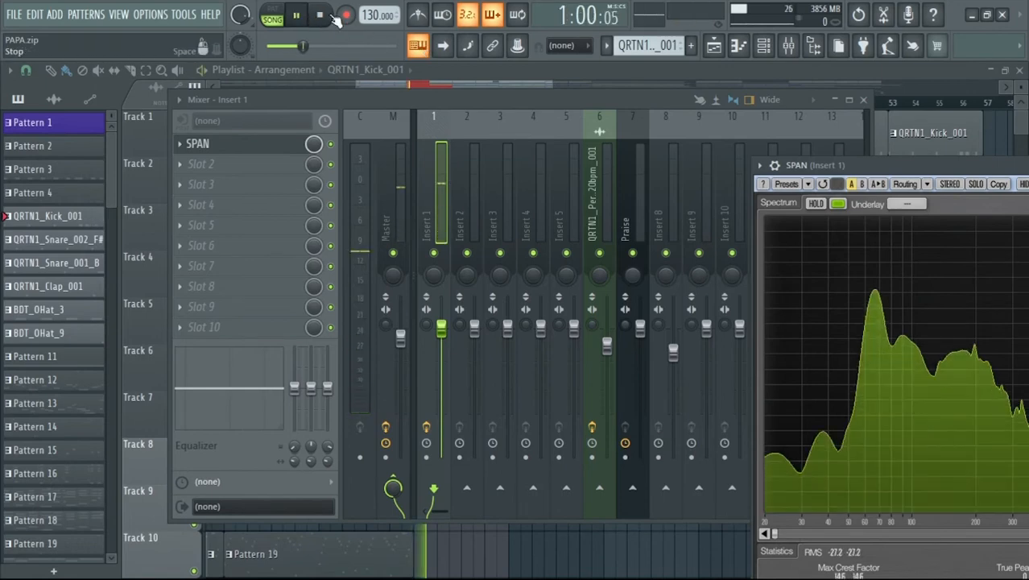
{"action": "key", "text": "space"}
{"action": "left_click_drag", "start_coordinate": [932, 174], "coordinate": [463, 105]}
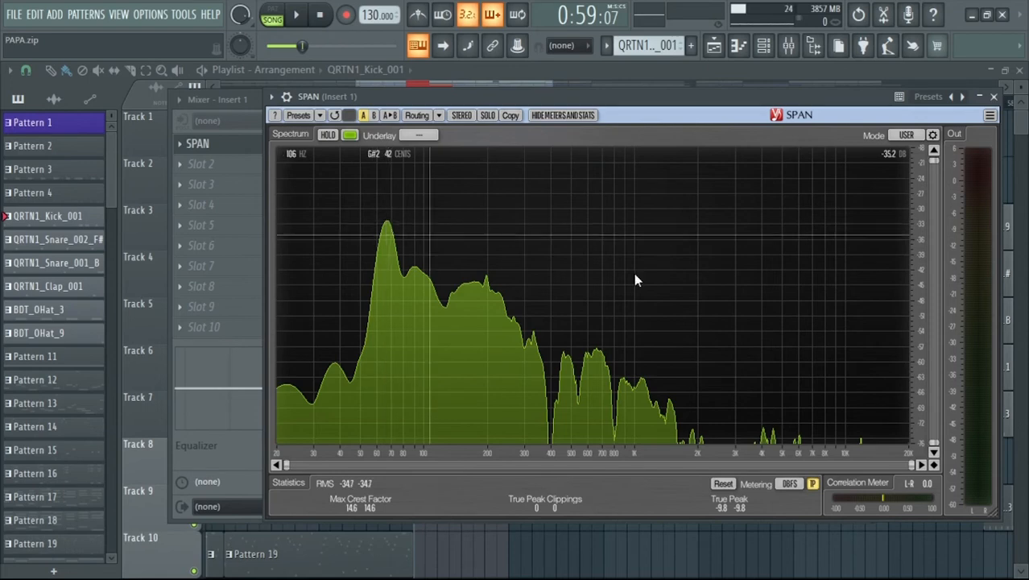
- Reopen SPAN on Insert 1 to inspect its empty spectrum display, and close it together with the mixer
{"action": "left_click", "coordinate": [994, 95]}
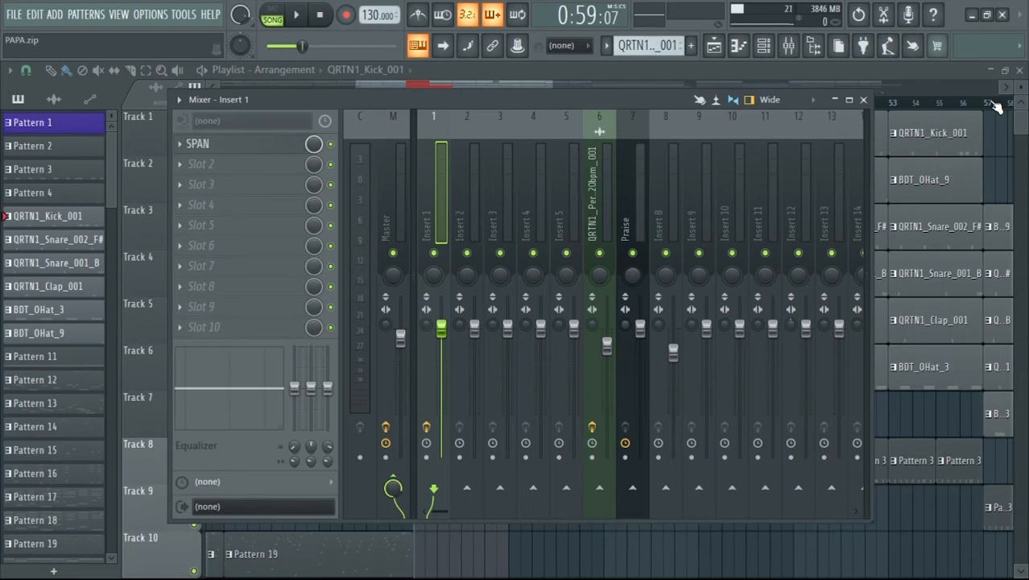
{"action": "left_click", "coordinate": [267, 147]}
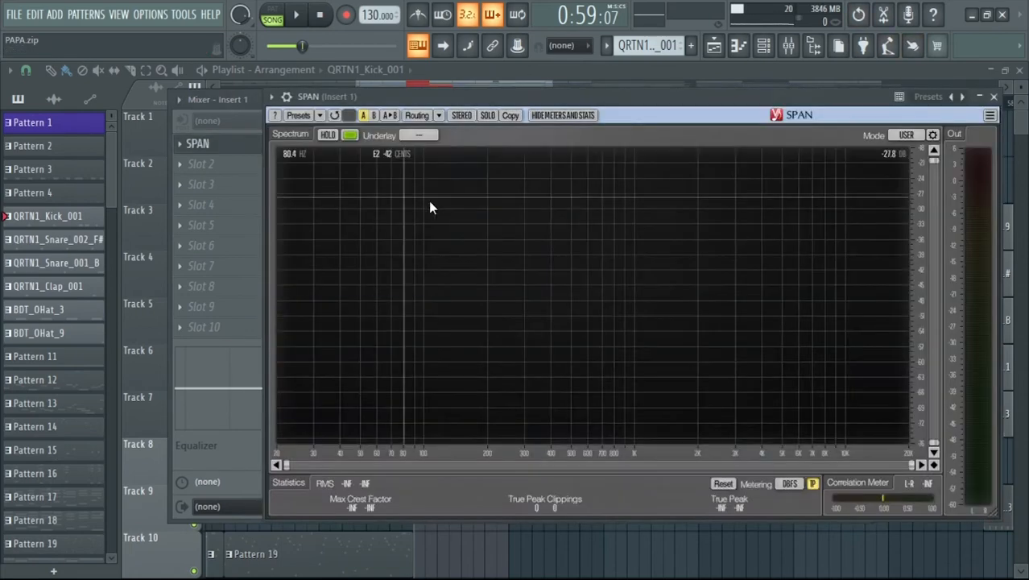
{"action": "left_click_drag", "start_coordinate": [641, 102], "coordinate": [468, 64]}
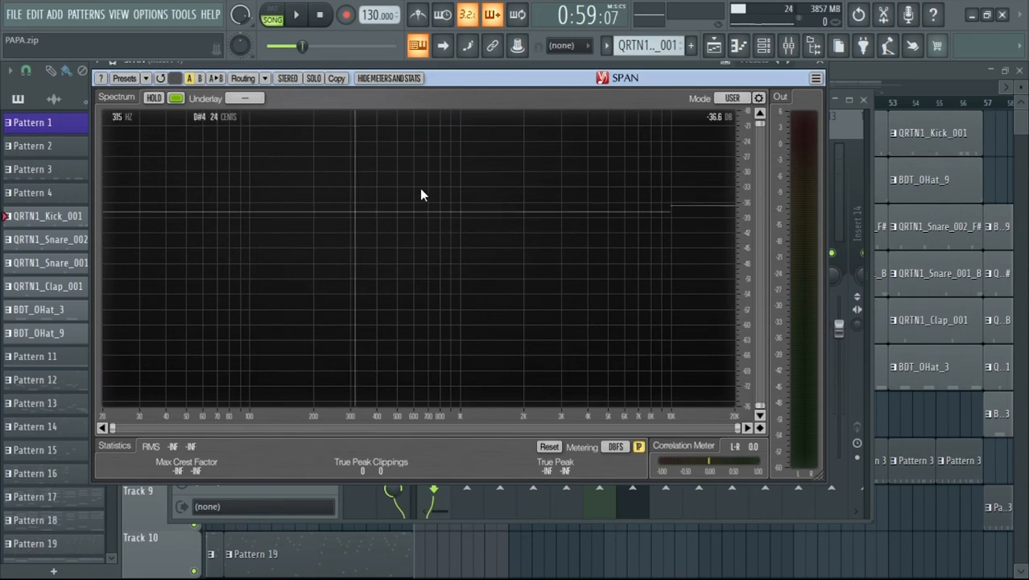
{"action": "left_click", "coordinate": [822, 66]}
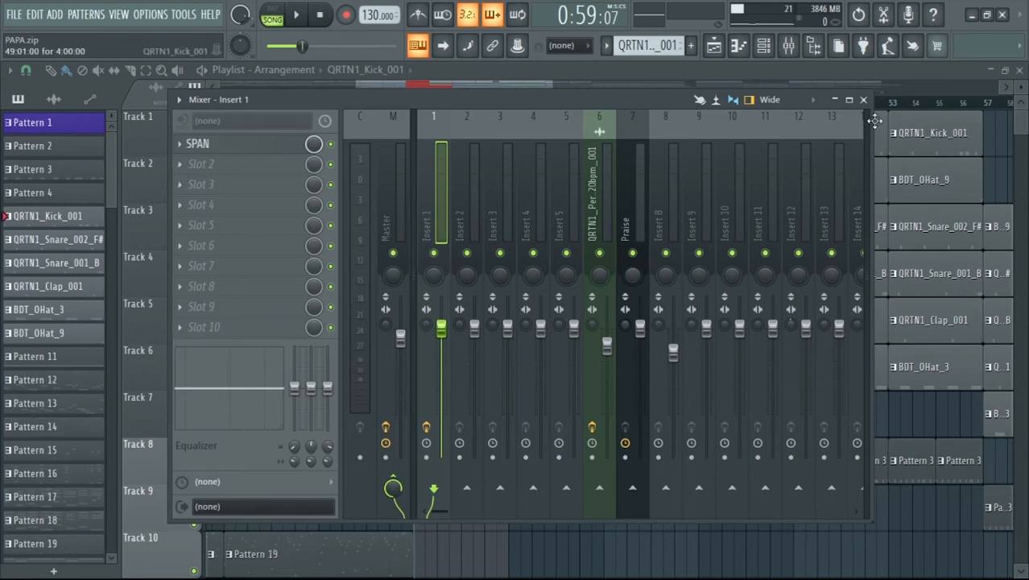
{"action": "left_click", "coordinate": [863, 99]}
- Solo Track 24, which holds the Pattern 12 clips, in the playlist
{"action": "scroll", "coordinate": [702, 238], "scroll_direction": "down", "scroll_amount": 4}
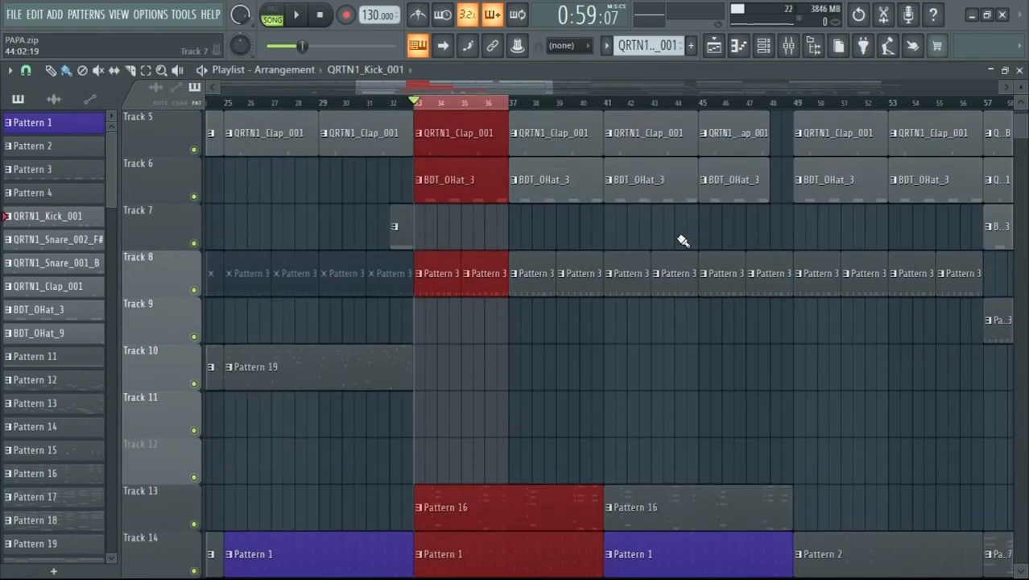
{"action": "scroll", "coordinate": [685, 240], "scroll_direction": "down", "scroll_amount": 8}
{"action": "scroll", "coordinate": [666, 238], "scroll_direction": "down", "scroll_amount": 4}
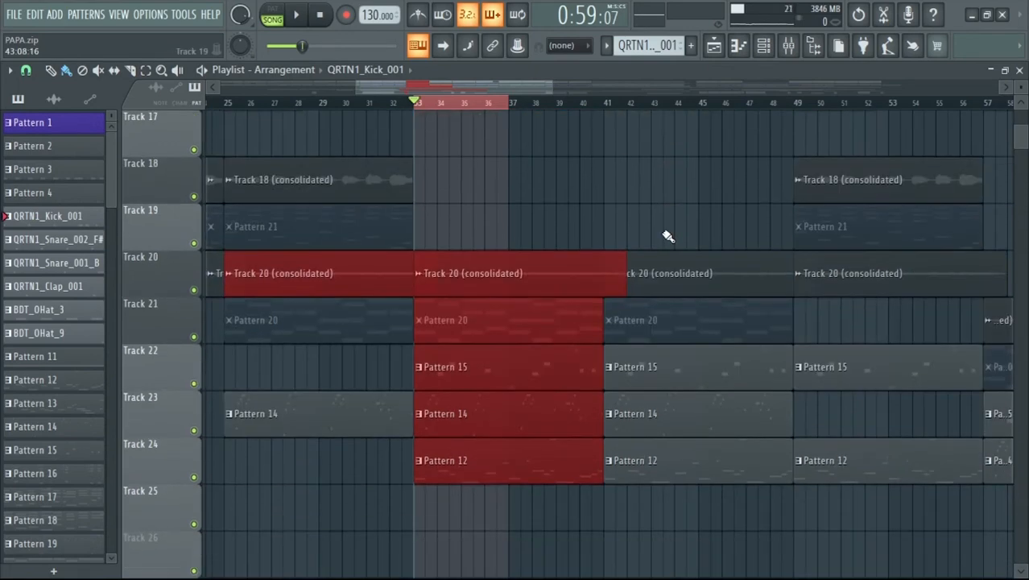
{"action": "scroll", "coordinate": [666, 238], "scroll_direction": "down", "scroll_amount": 1}
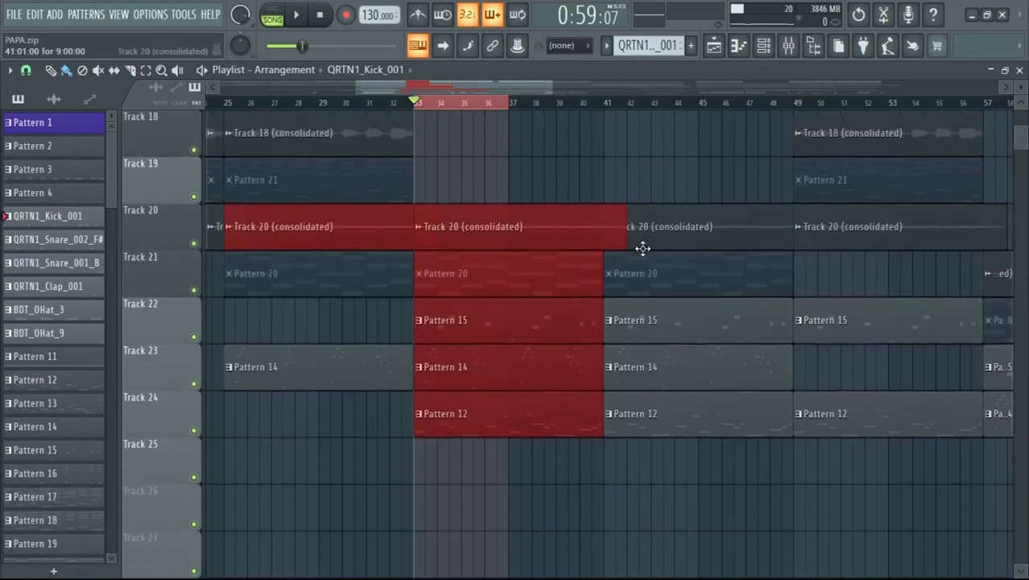
{"action": "right_click", "coordinate": [197, 435]}
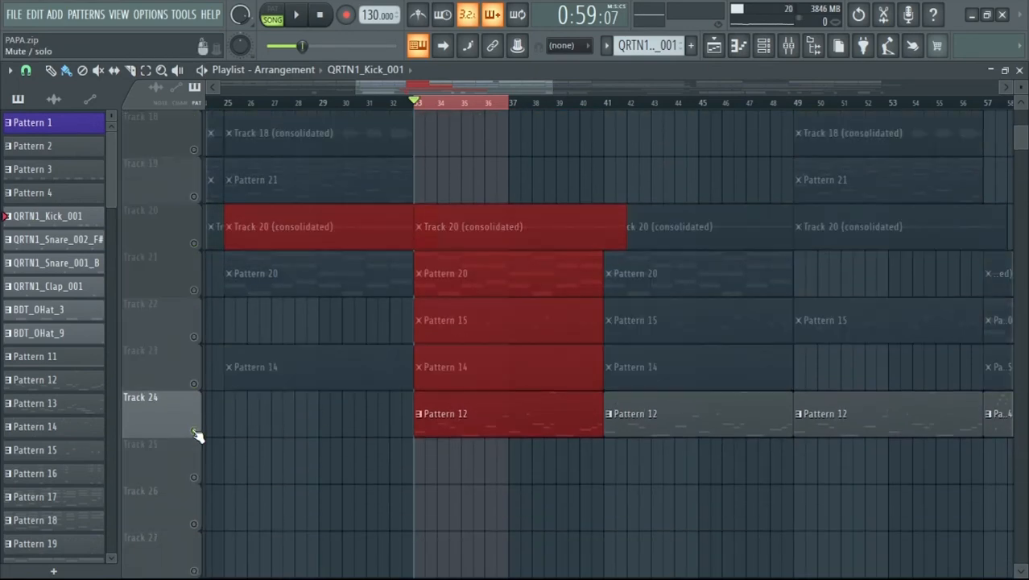
{"action": "scroll", "coordinate": [347, 423], "scroll_direction": "up", "scroll_amount": 17}
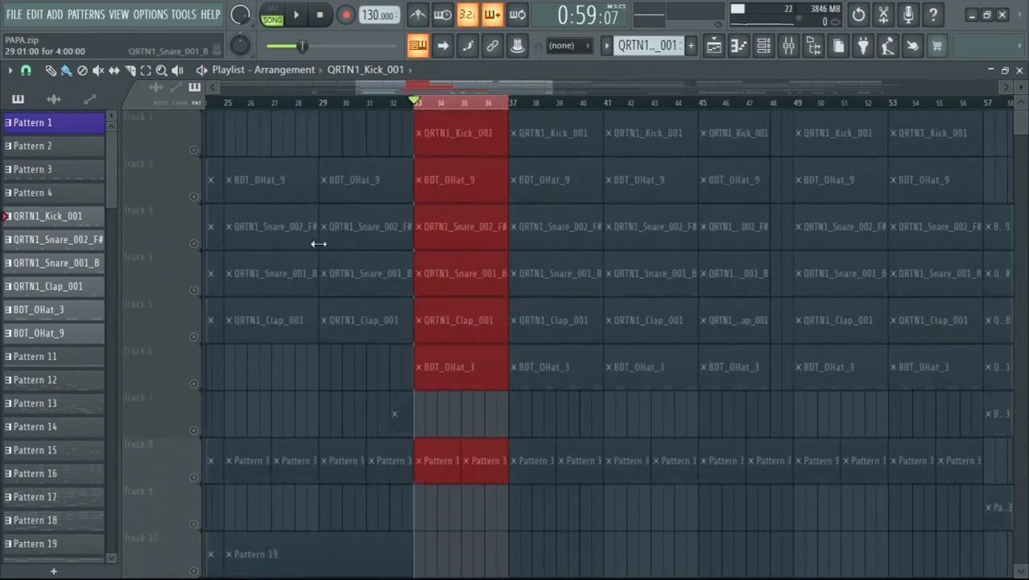
{"action": "left_click", "coordinate": [194, 150]}
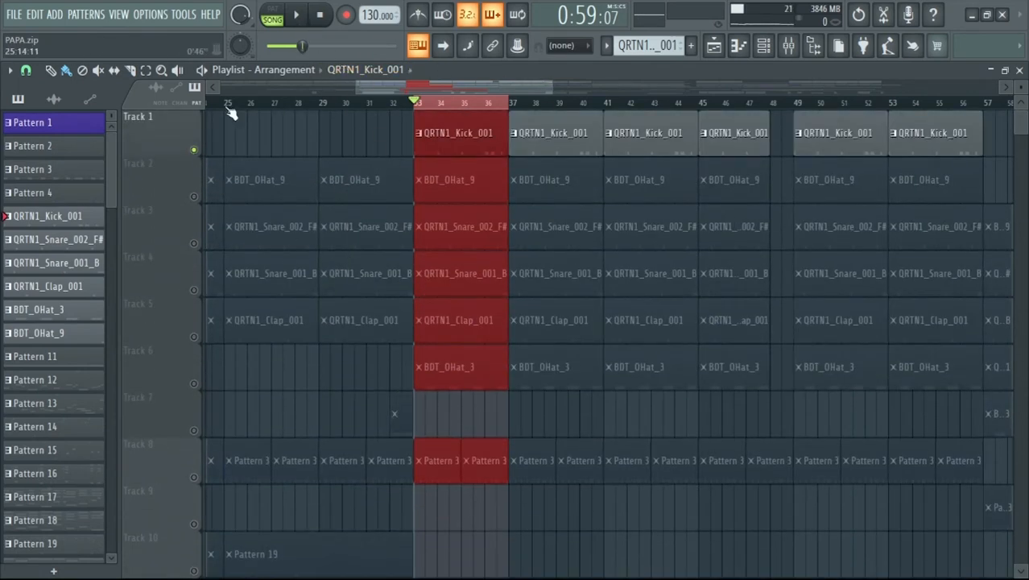
{"action": "left_click", "coordinate": [196, 153]}
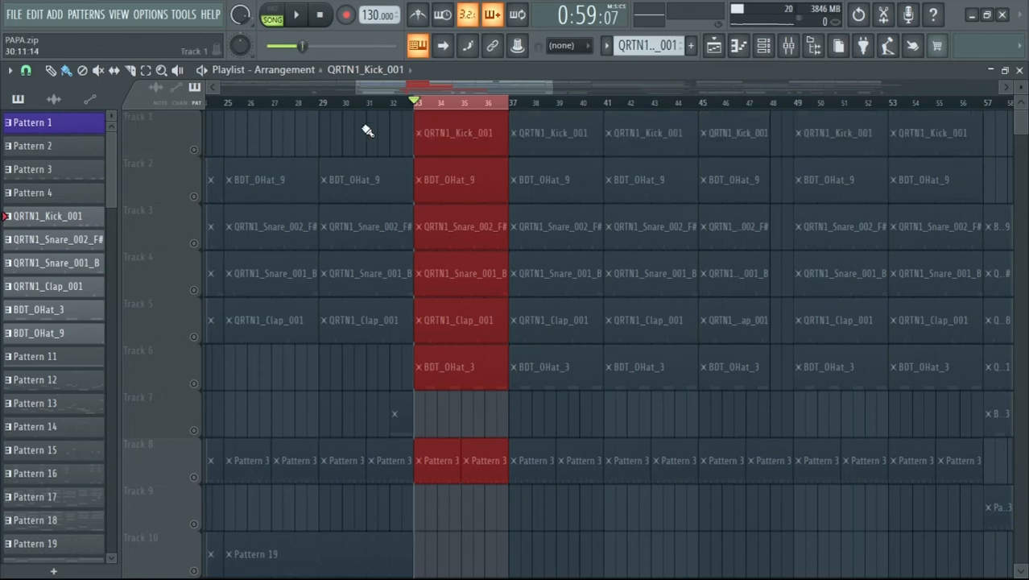
- Open the Pattern 12 clip on Track 24 in the piano roll to check its 808 Clean notes, audition F4, and close it
{"action": "scroll", "coordinate": [439, 174], "scroll_direction": "down", "scroll_amount": 10}
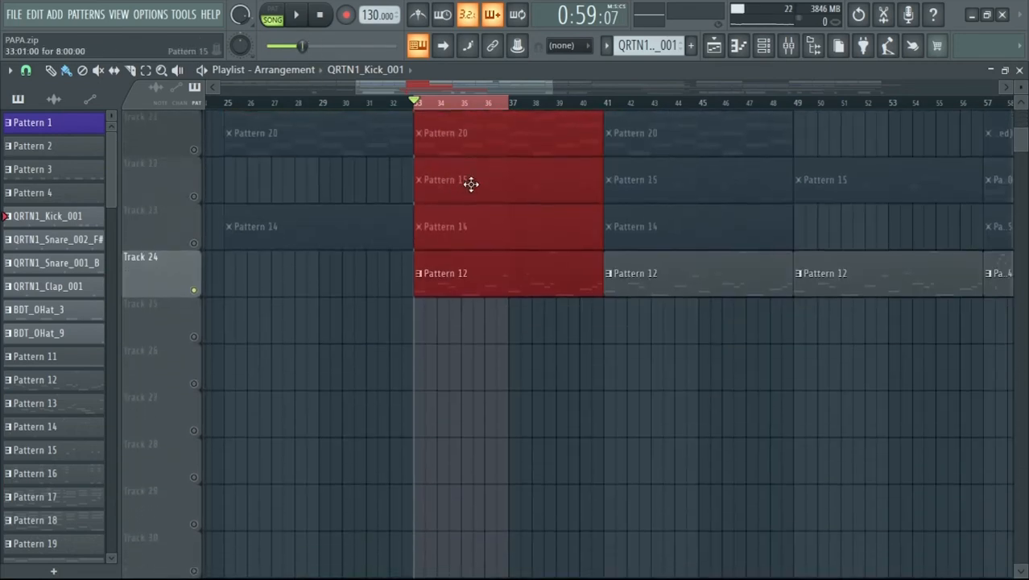
{"action": "scroll", "coordinate": [471, 185], "scroll_direction": "down", "scroll_amount": 3}
{"action": "left_click", "coordinate": [451, 209]}
{"action": "right_click", "coordinate": [463, 225]}
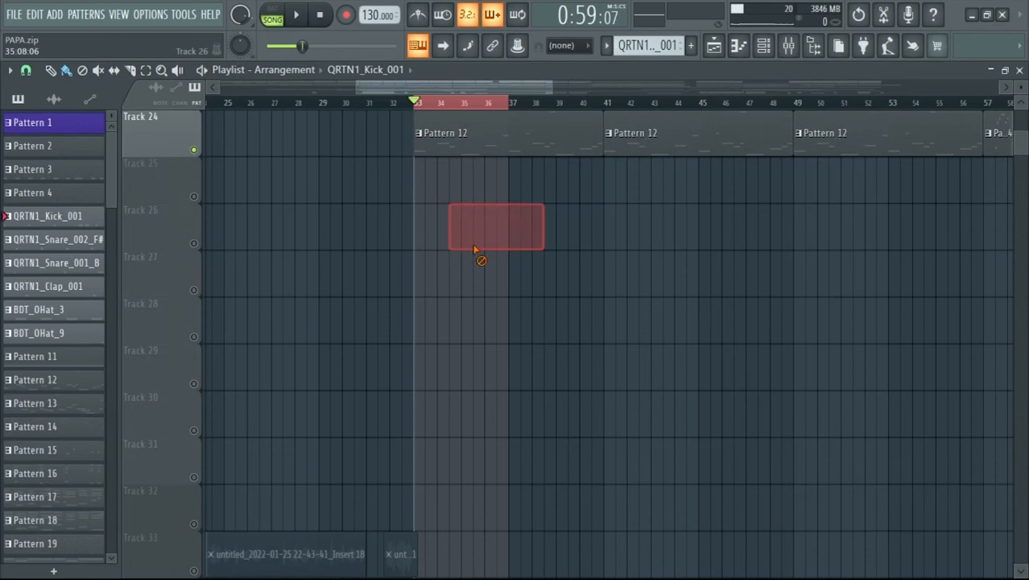
{"action": "double_click", "coordinate": [467, 148]}
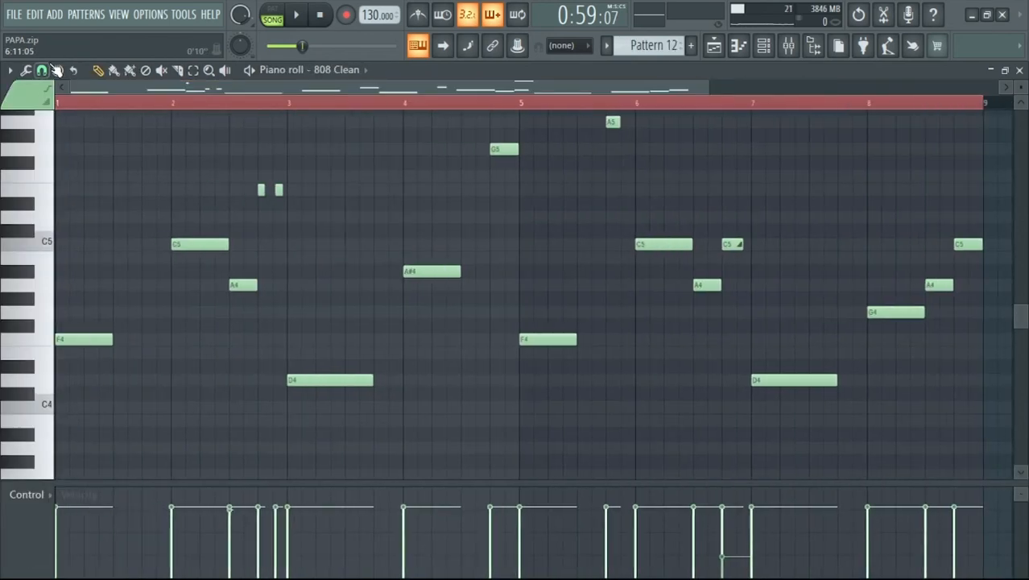
{"action": "left_click", "coordinate": [48, 344]}
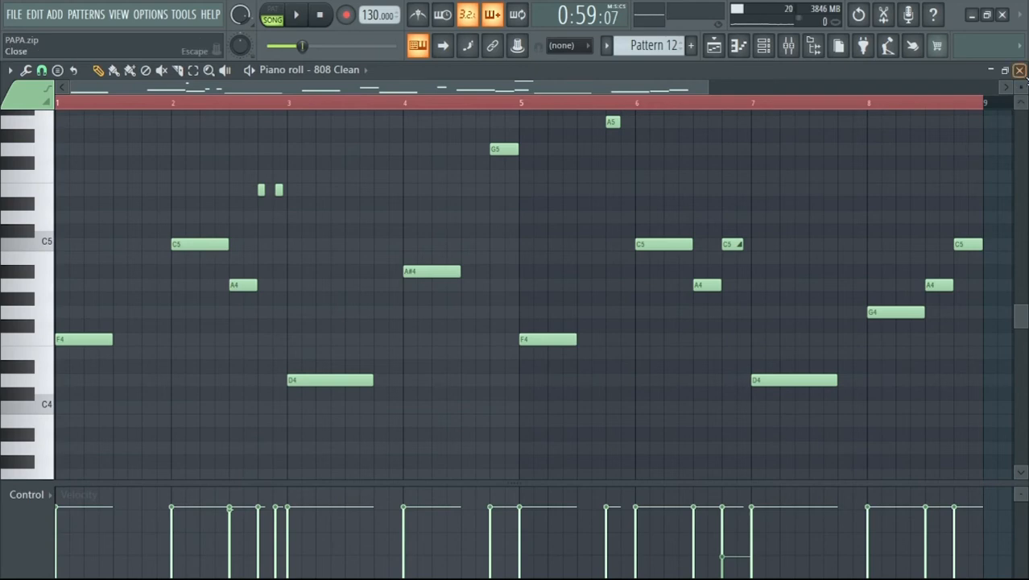
{"action": "left_click", "coordinate": [1019, 71]}
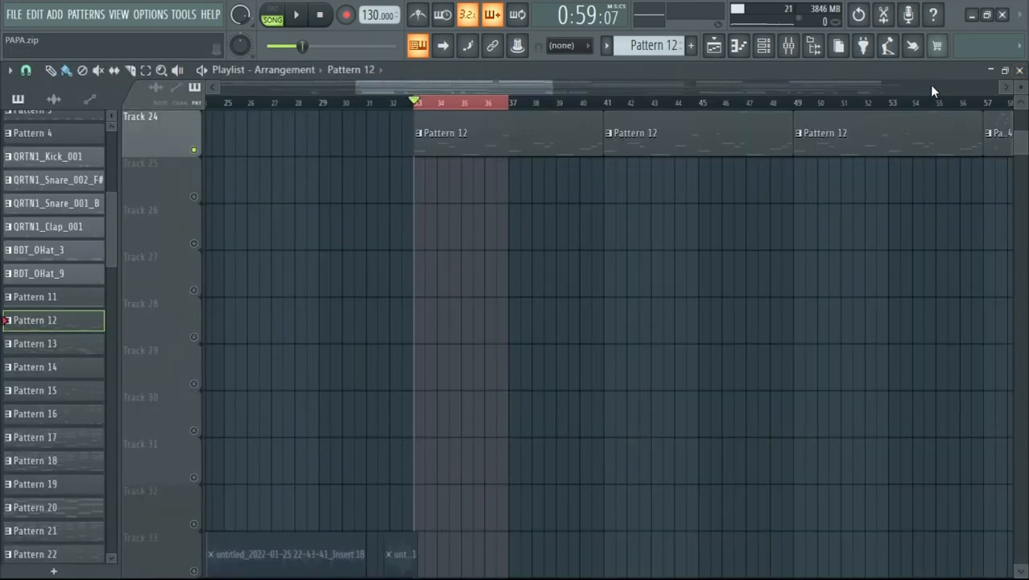
- Start playback, extend the playlist time selection to bars 33 to 41, and unmute the 808 Clean channel
{"action": "left_click", "coordinate": [296, 15]}
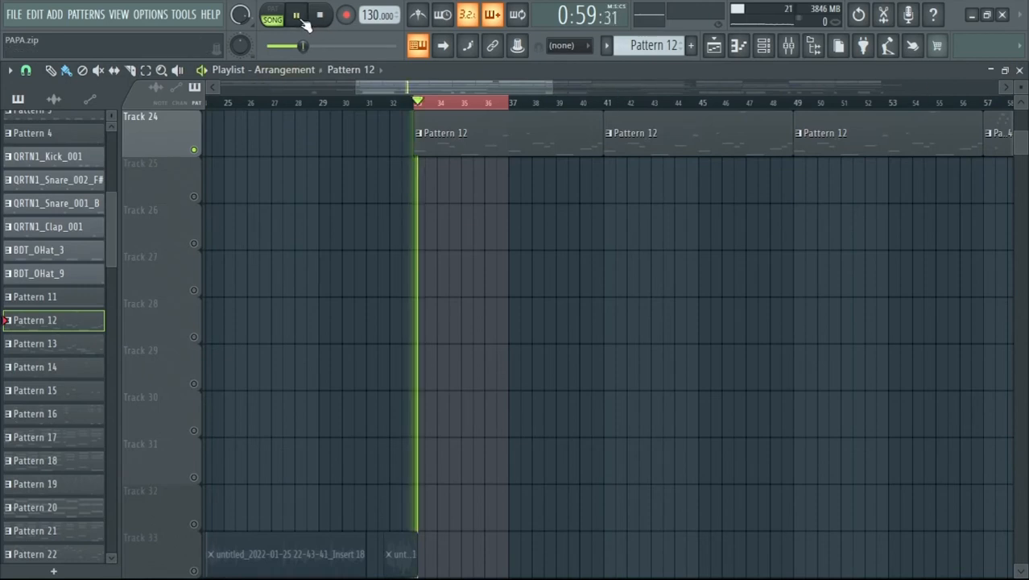
{"action": "left_click_drag", "start_coordinate": [423, 103], "coordinate": [609, 113]}
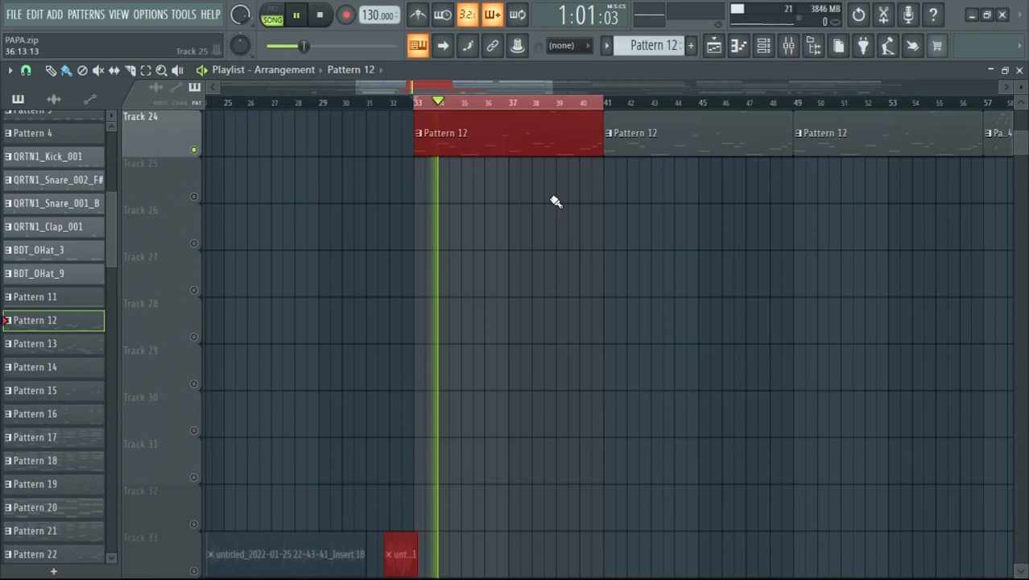
{"action": "left_click", "coordinate": [764, 46]}
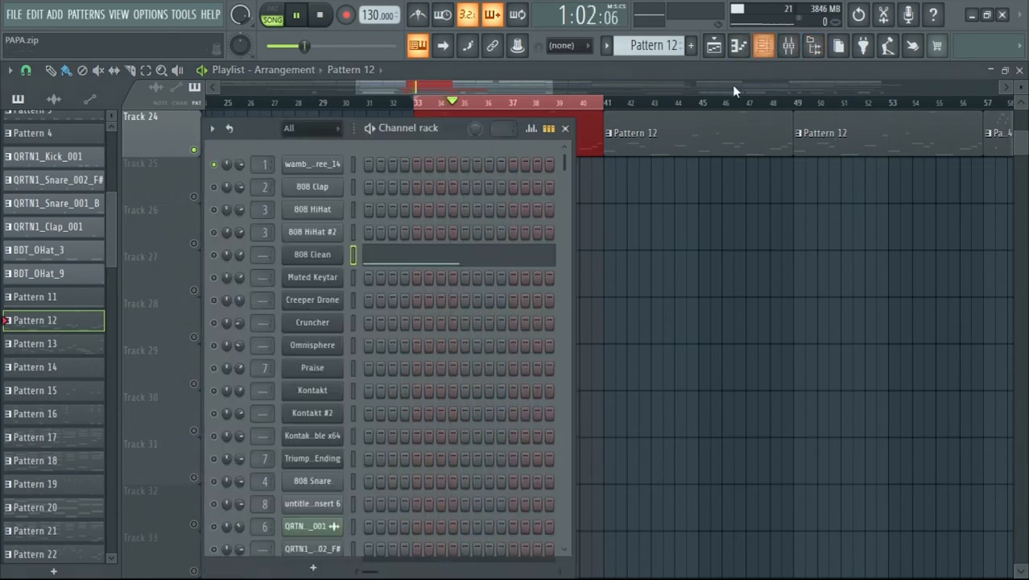
{"action": "left_click", "coordinate": [214, 254]}
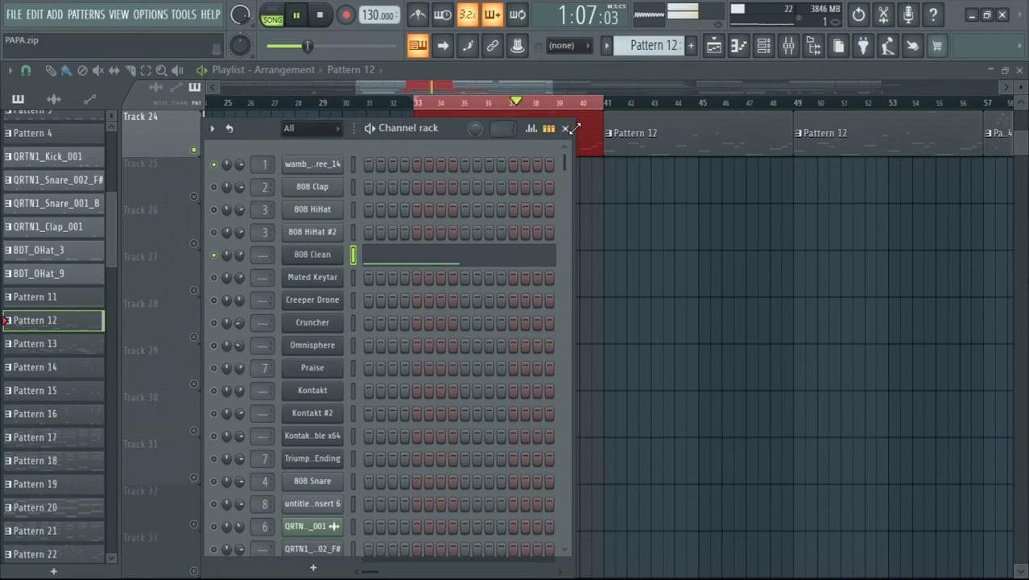
{"action": "left_click", "coordinate": [586, 69]}
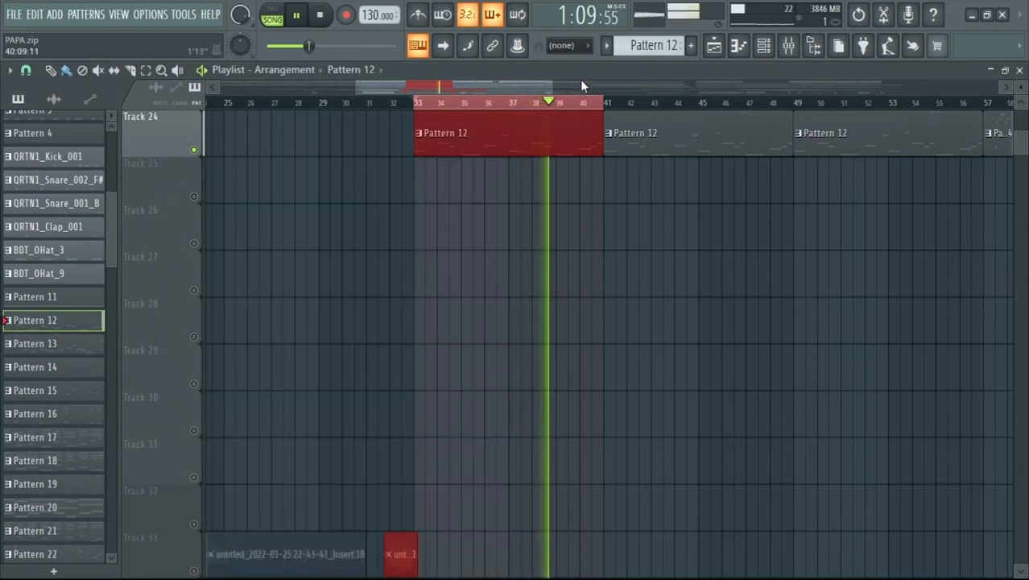
- Replay the soloed Pattern 12 bass line from bar 33 and stop playback
{"action": "scroll", "coordinate": [683, 298], "scroll_direction": "up", "scroll_amount": 3}
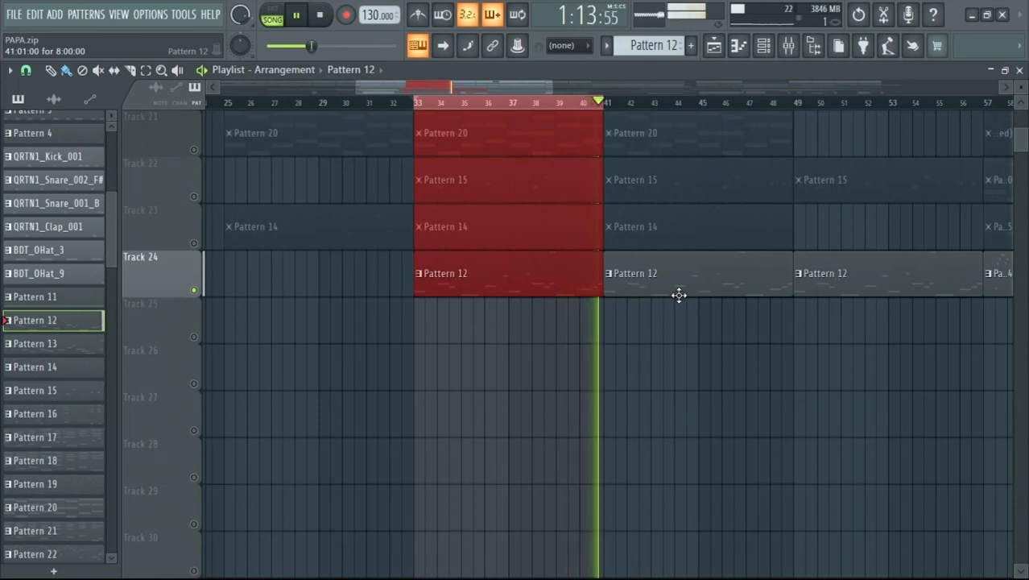
{"action": "left_click", "coordinate": [418, 105]}
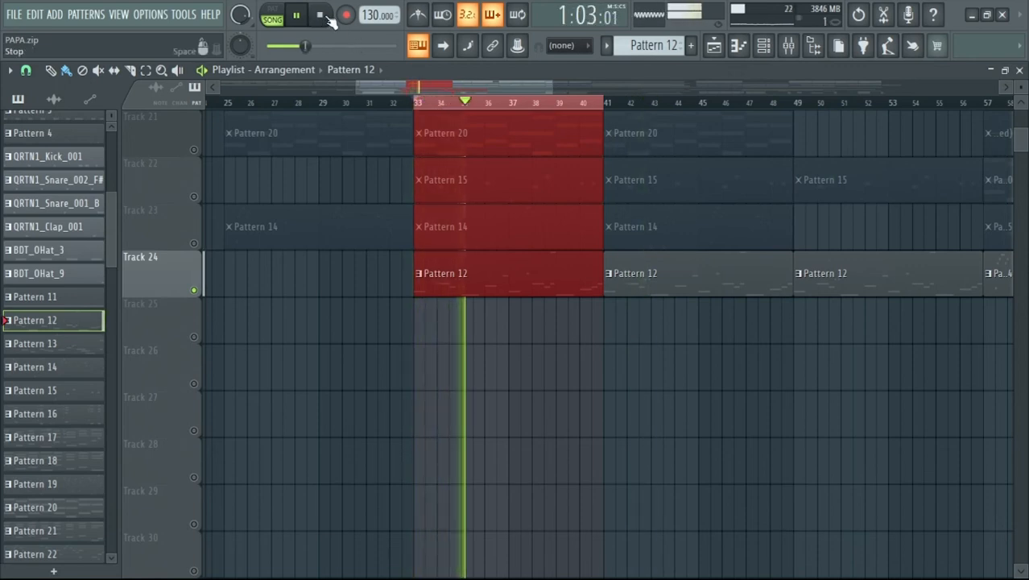
{"action": "scroll", "coordinate": [494, 278], "scroll_direction": "up", "scroll_amount": 4}
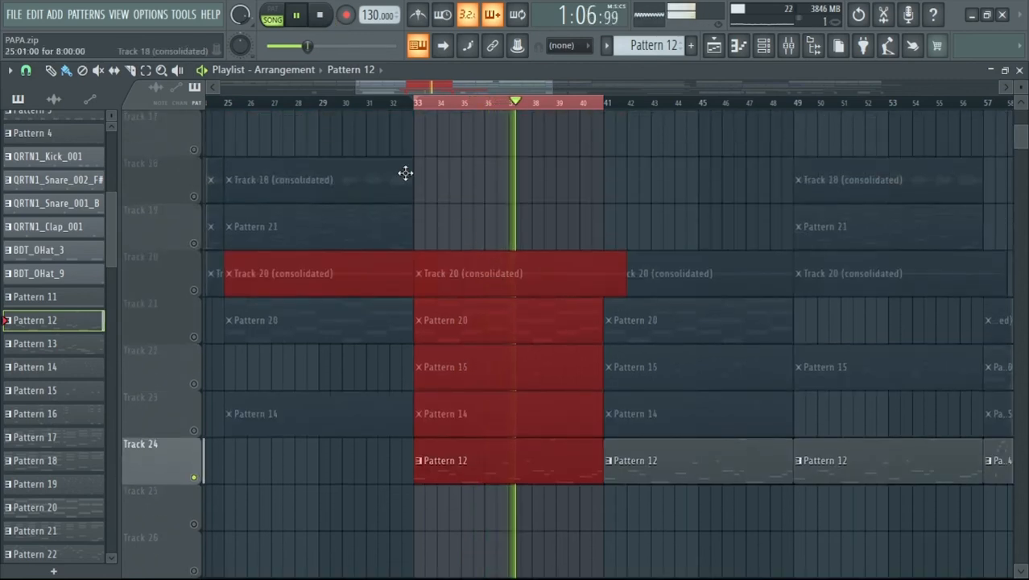
{"action": "scroll", "coordinate": [510, 281], "scroll_direction": "up", "scroll_amount": 2}
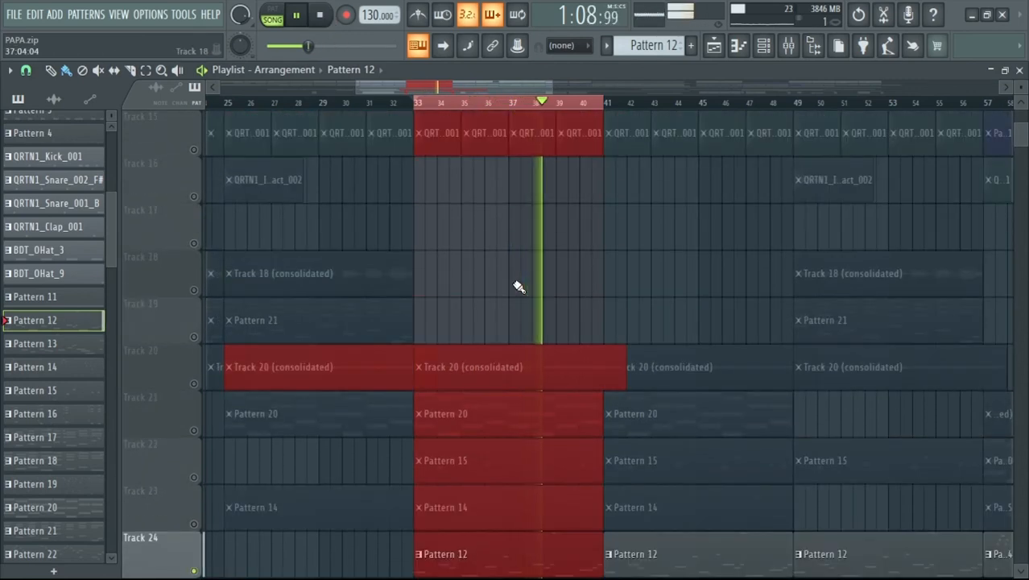
{"action": "left_click", "coordinate": [321, 16]}
- Unmute the kick on Track 1, play it together with Pattern 12's 808 over bars 33 to 41, and check the mixer
{"action": "scroll", "coordinate": [532, 237], "scroll_direction": "up", "scroll_amount": 10}
{"action": "scroll", "coordinate": [544, 266], "scroll_direction": "up", "scroll_amount": 3}
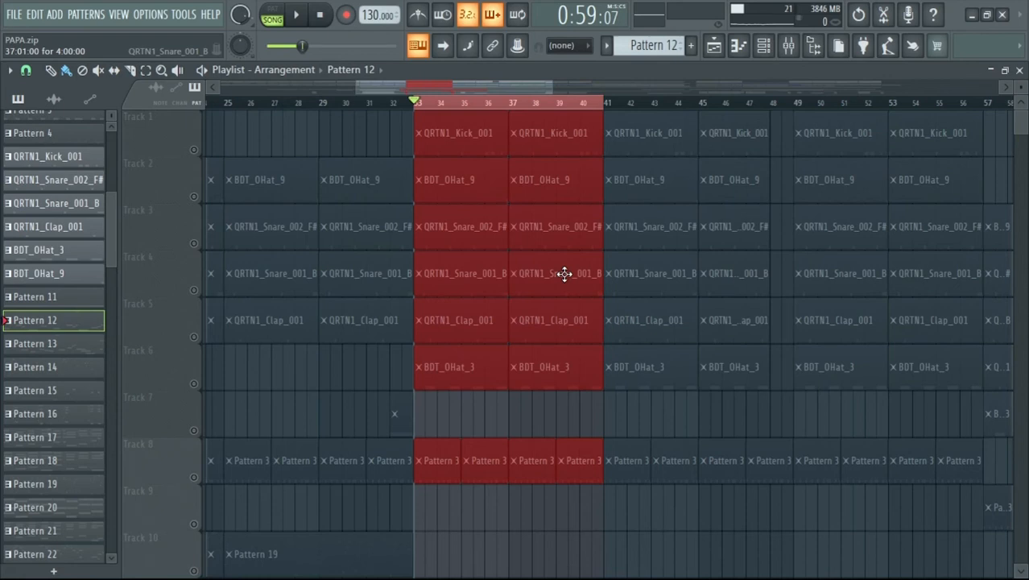
{"action": "left_click", "coordinate": [194, 151]}
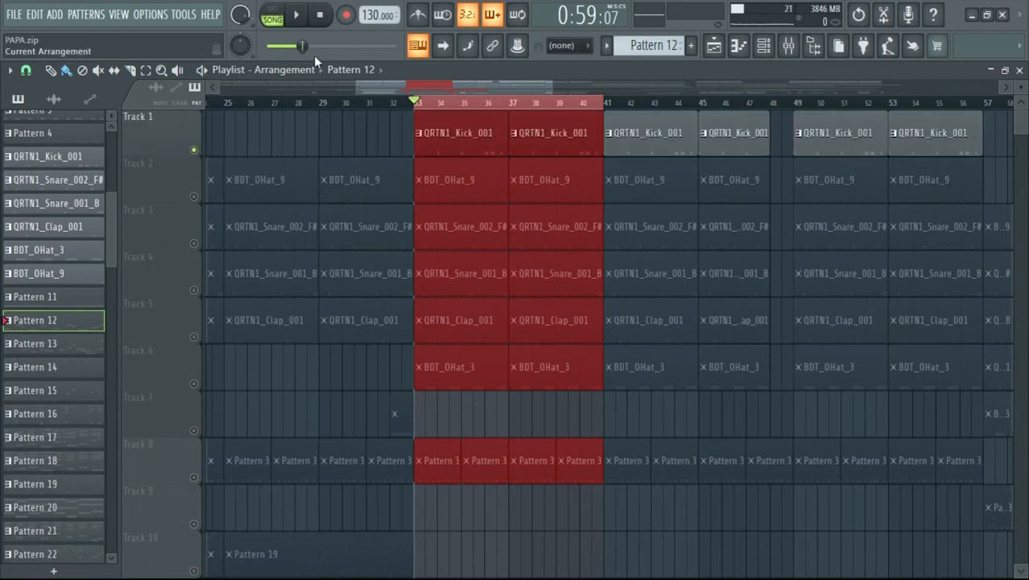
{"action": "left_click", "coordinate": [297, 16]}
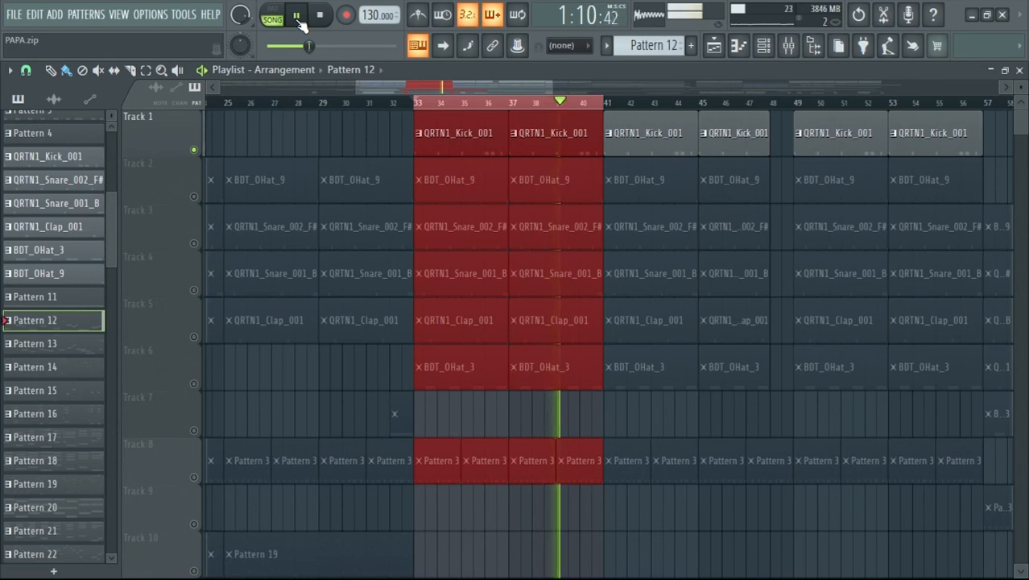
{"action": "left_click", "coordinate": [320, 16]}
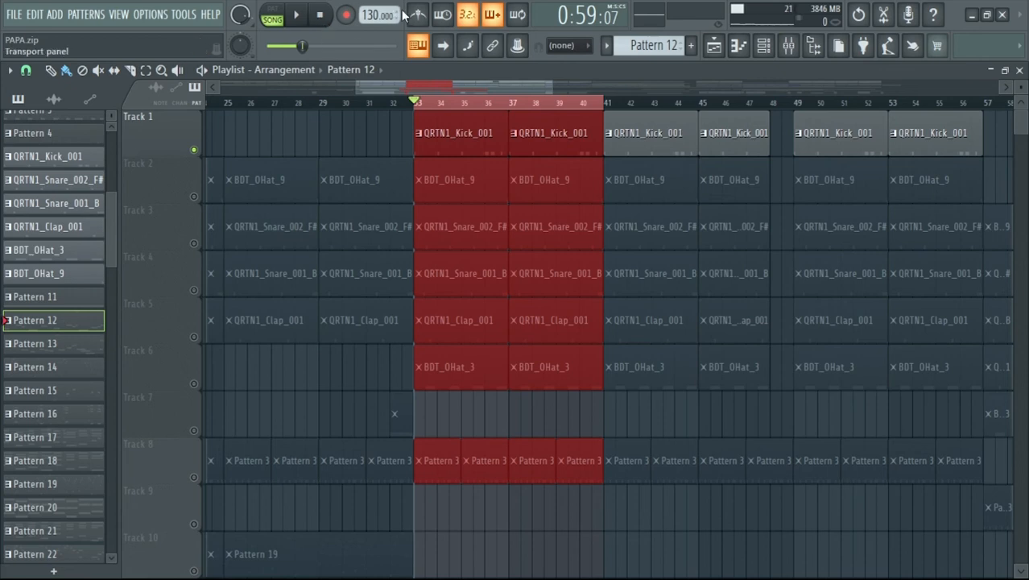
{"action": "left_click", "coordinate": [789, 49]}
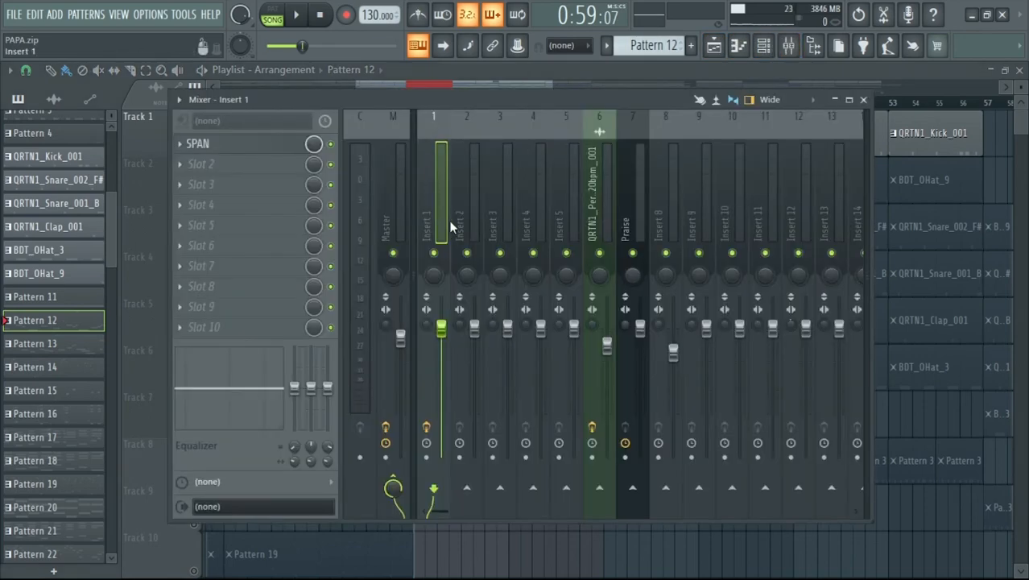
{"action": "left_click", "coordinate": [863, 100]}
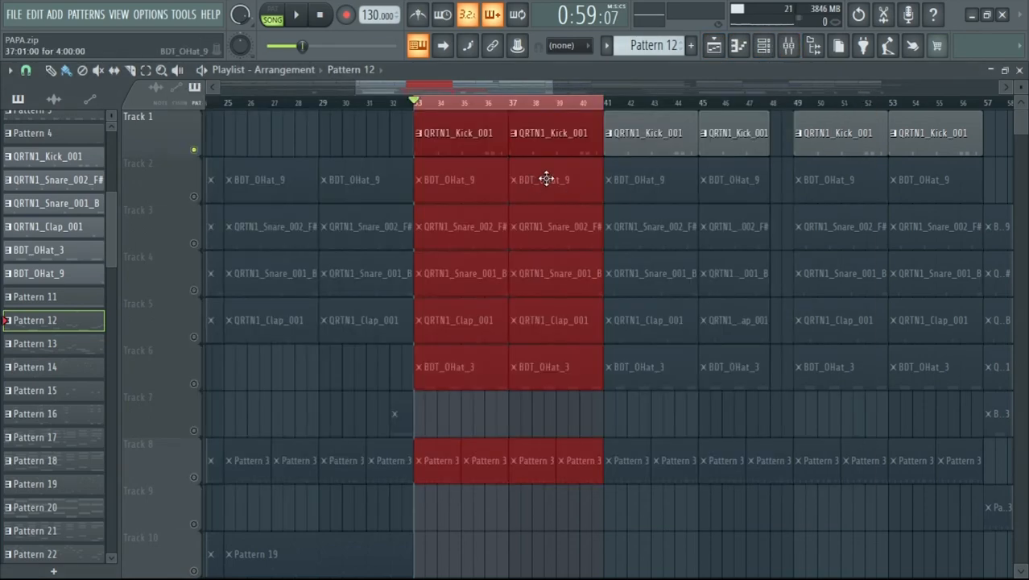
- Reset the wamb_mbasefree_14 kick channel's root note to C5 and its fine tune to default, and close its settings
{"action": "left_click", "coordinate": [763, 46]}
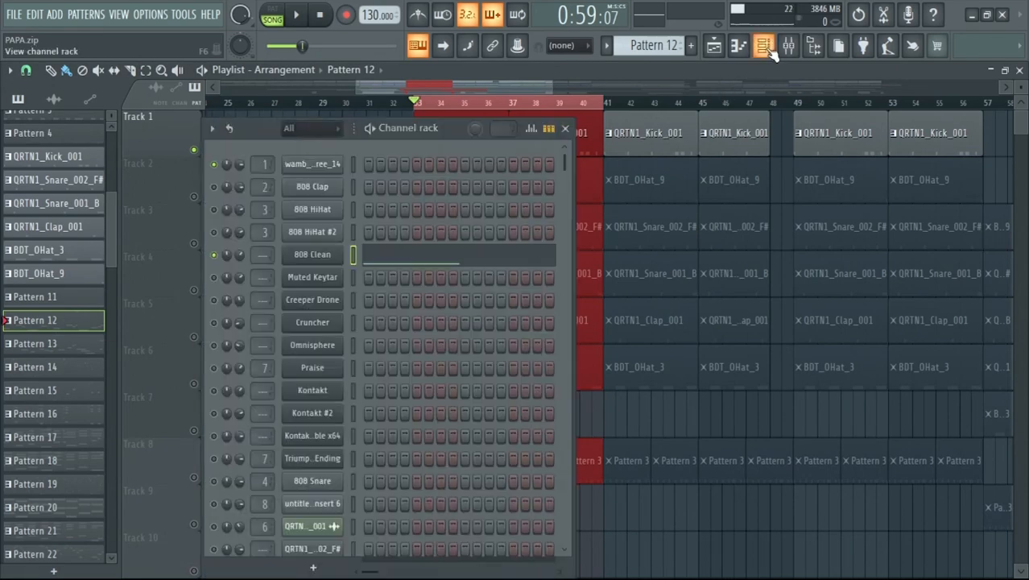
{"action": "left_click", "coordinate": [306, 166]}
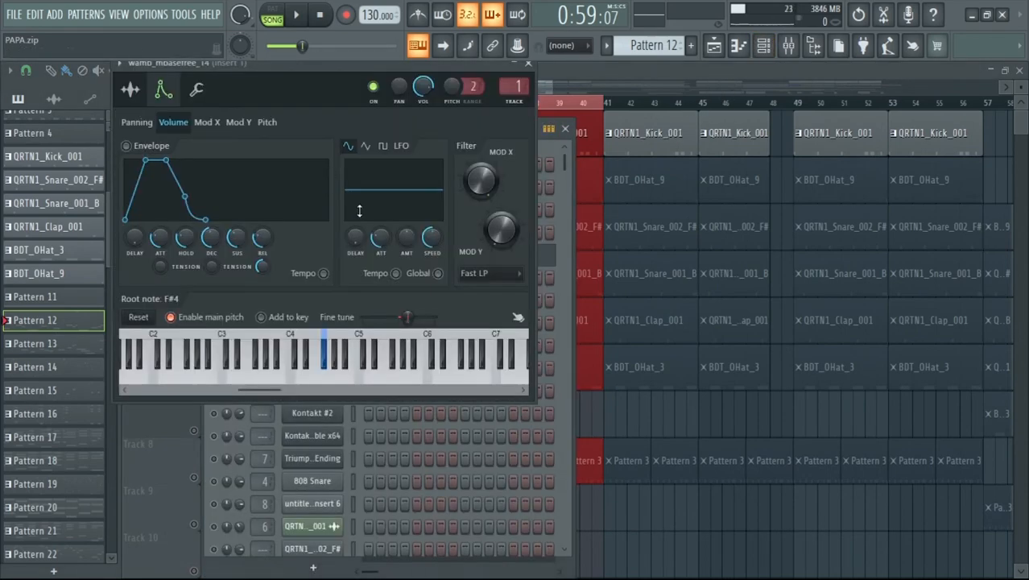
{"action": "left_click", "coordinate": [140, 319]}
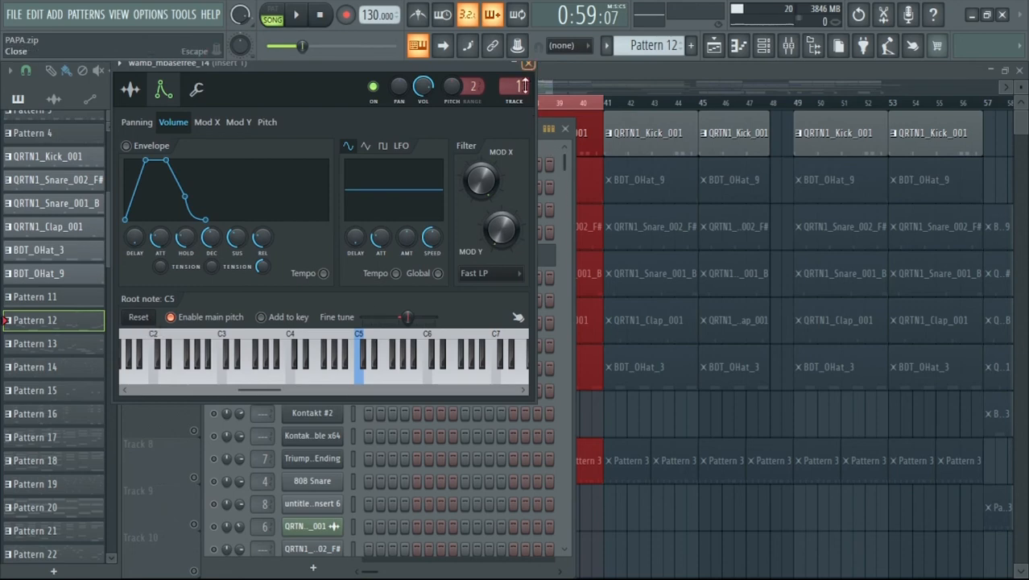
{"action": "right_click", "coordinate": [408, 320]}
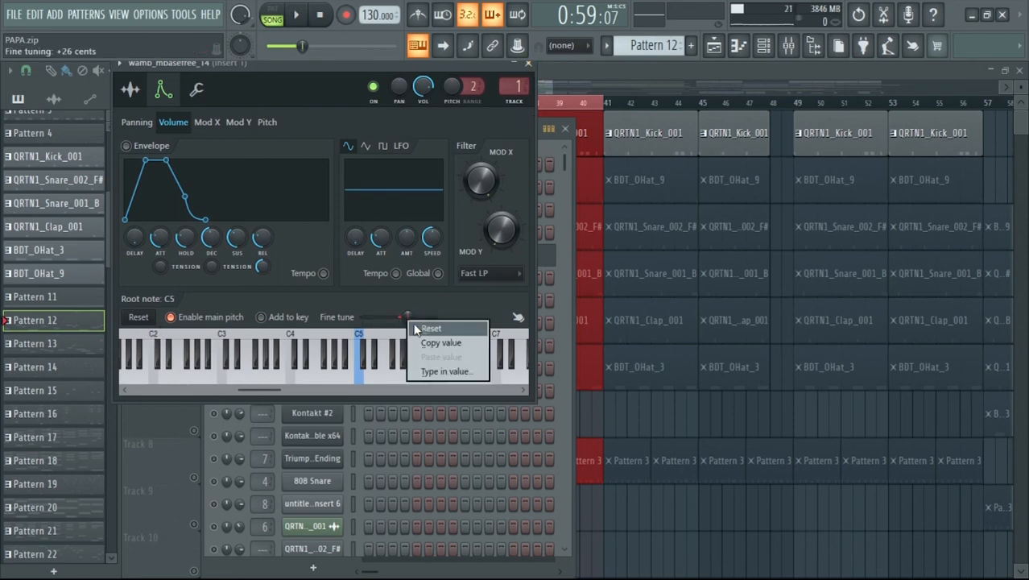
{"action": "left_click", "coordinate": [427, 329]}
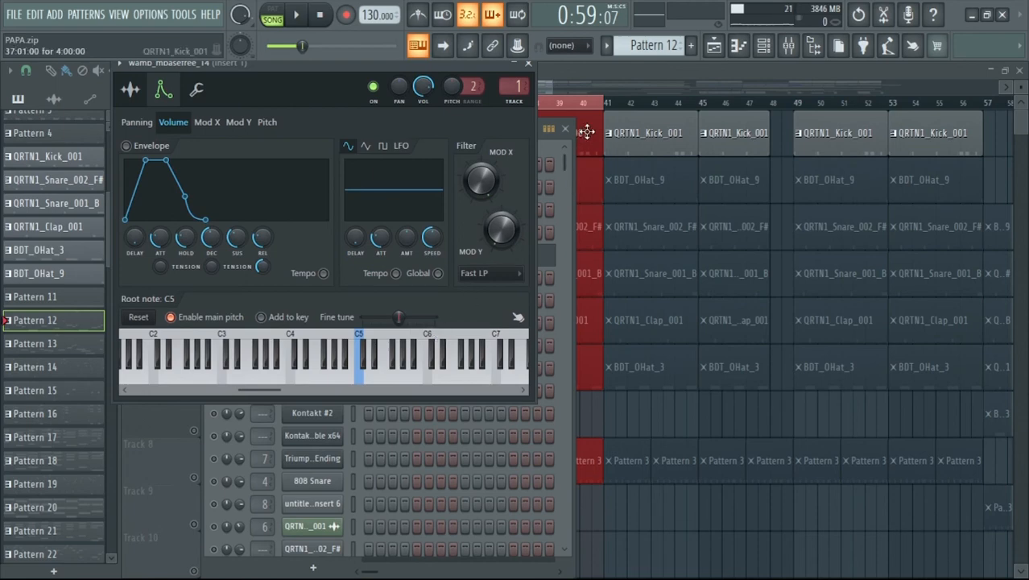
{"action": "left_click", "coordinate": [603, 71]}
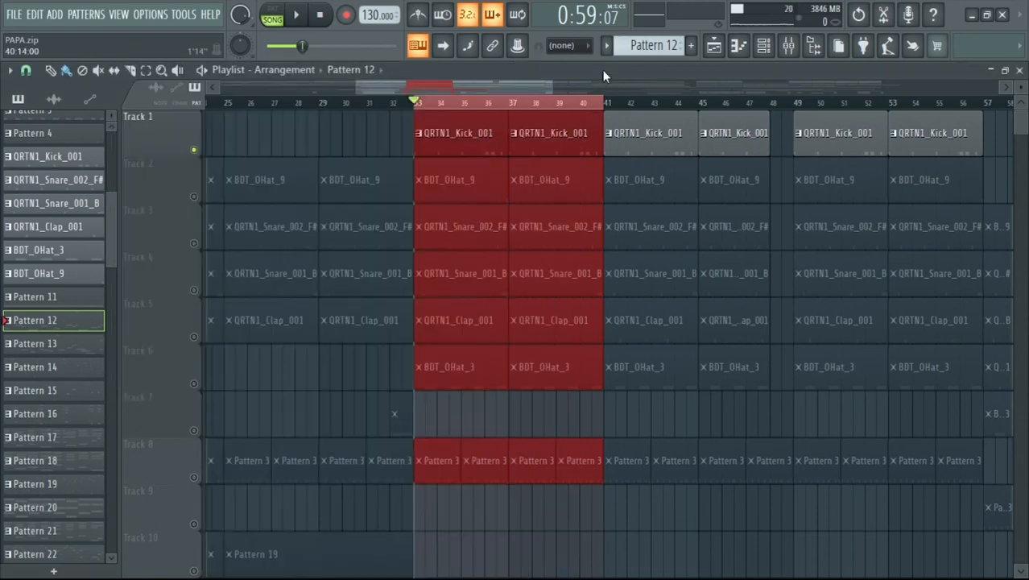
- Play the untuned kick together with the 808 over bars 33 to 41, stop playback, and reduce the playlist track height
{"action": "left_click", "coordinate": [296, 21]}
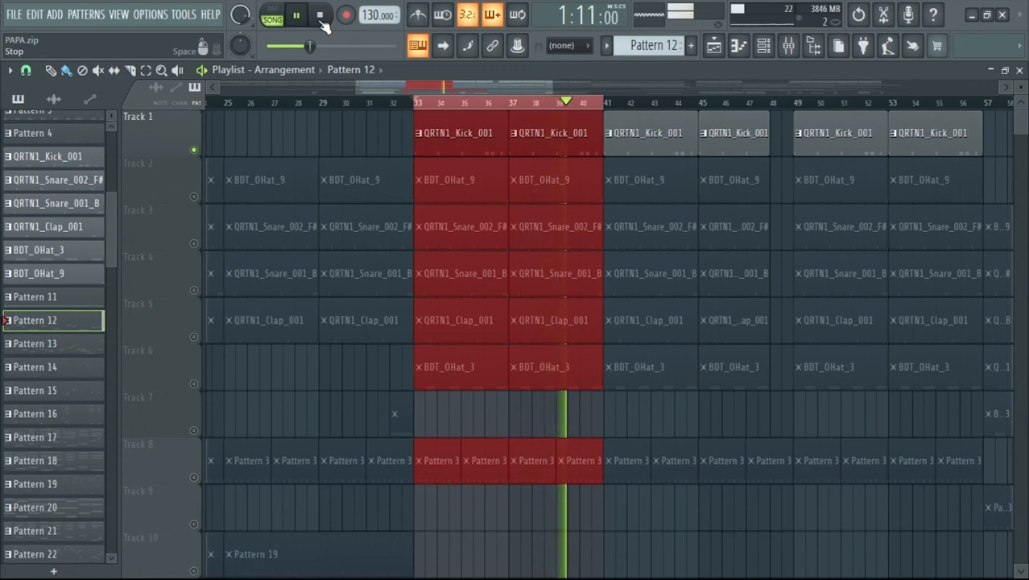
{"action": "left_click", "coordinate": [321, 17]}
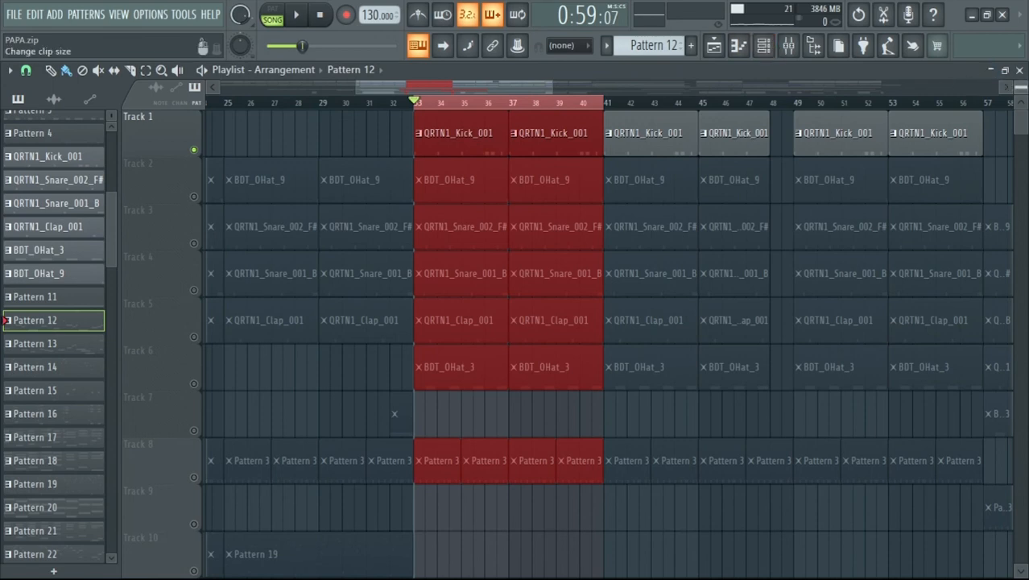
{"action": "left_click_drag", "start_coordinate": [1021, 90], "coordinate": [1021, 103]}
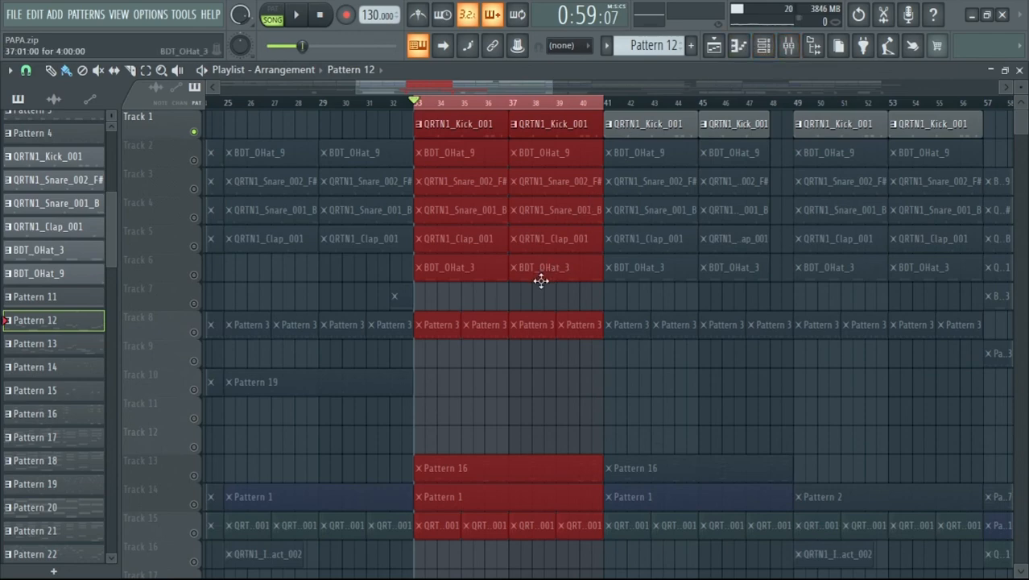
- Set the wamb_mbasefree_14 kick channel's root note to F#4 with fine tuning of +26 cents, and return to bar 33
{"action": "left_click", "coordinate": [763, 45]}
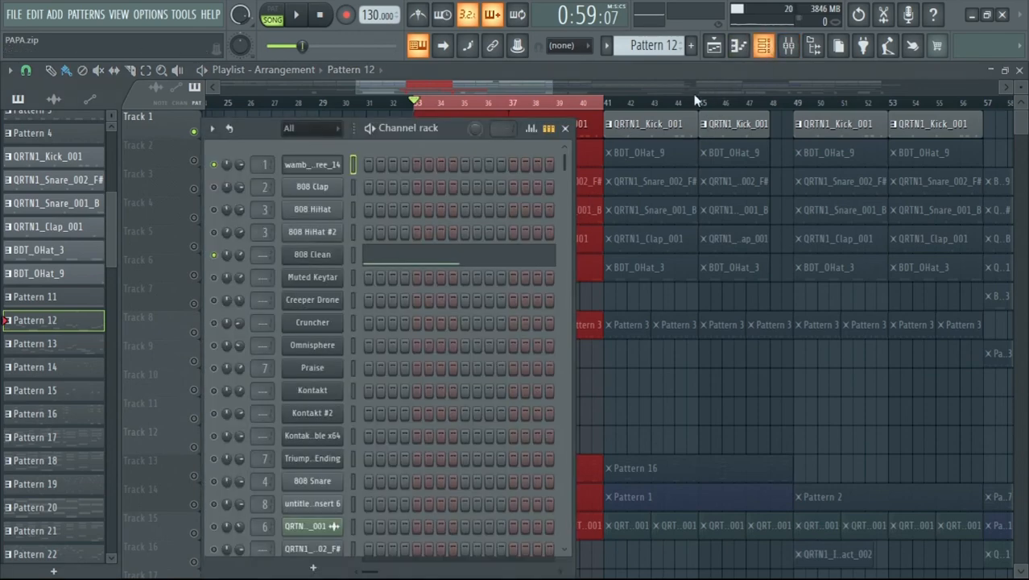
{"action": "left_click", "coordinate": [298, 165]}
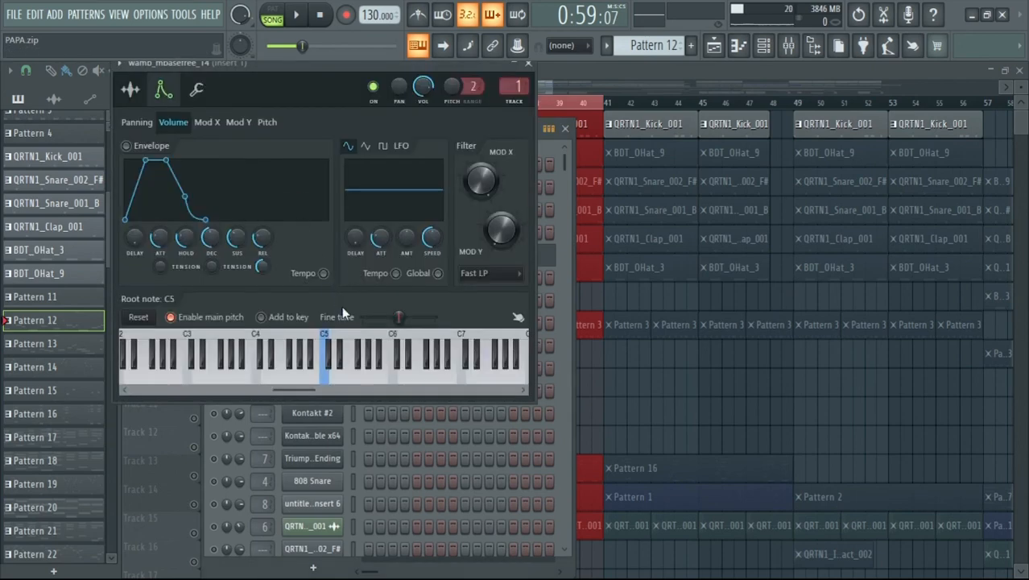
{"action": "right_click", "coordinate": [292, 348]}
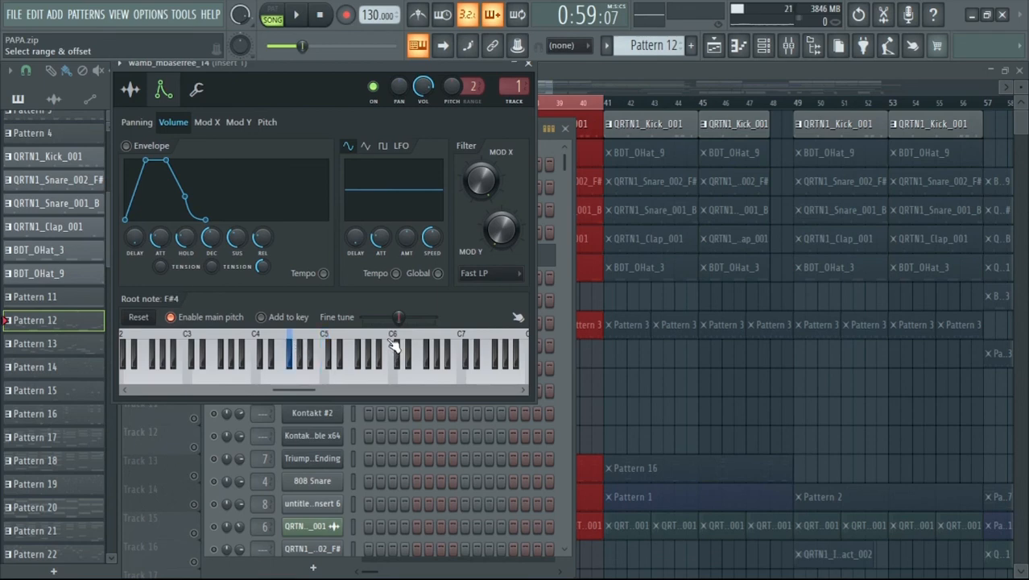
{"action": "left_click_drag", "start_coordinate": [400, 317], "coordinate": [407, 316]}
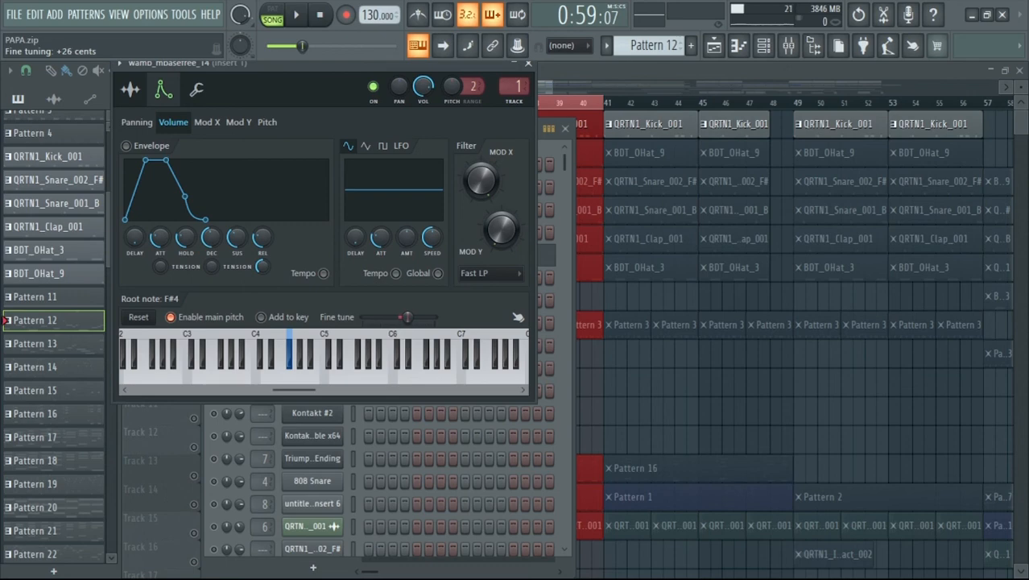
{"action": "left_click", "coordinate": [528, 64]}
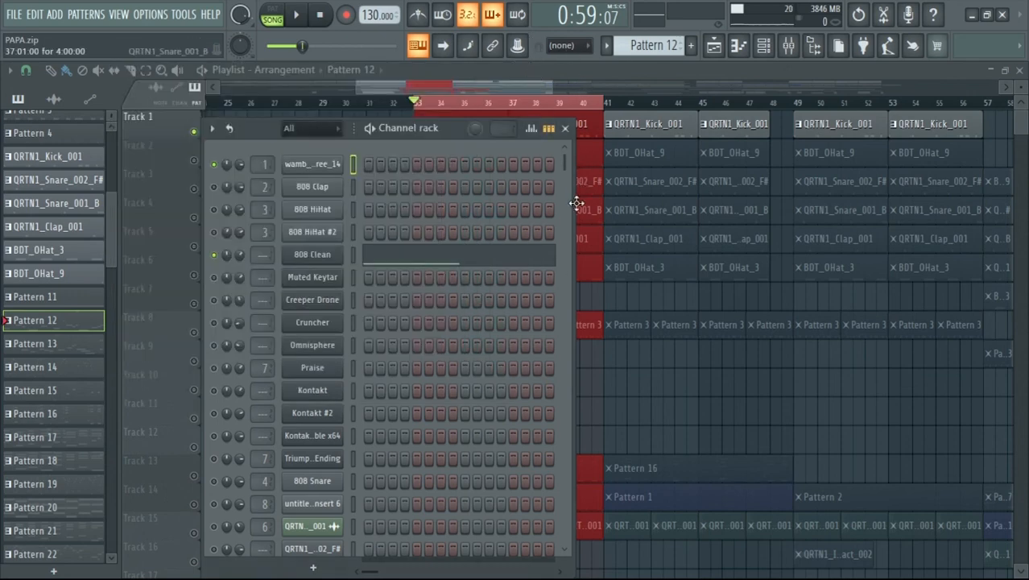
{"action": "left_click", "coordinate": [320, 17]}
{"action": "left_click", "coordinate": [420, 107]}
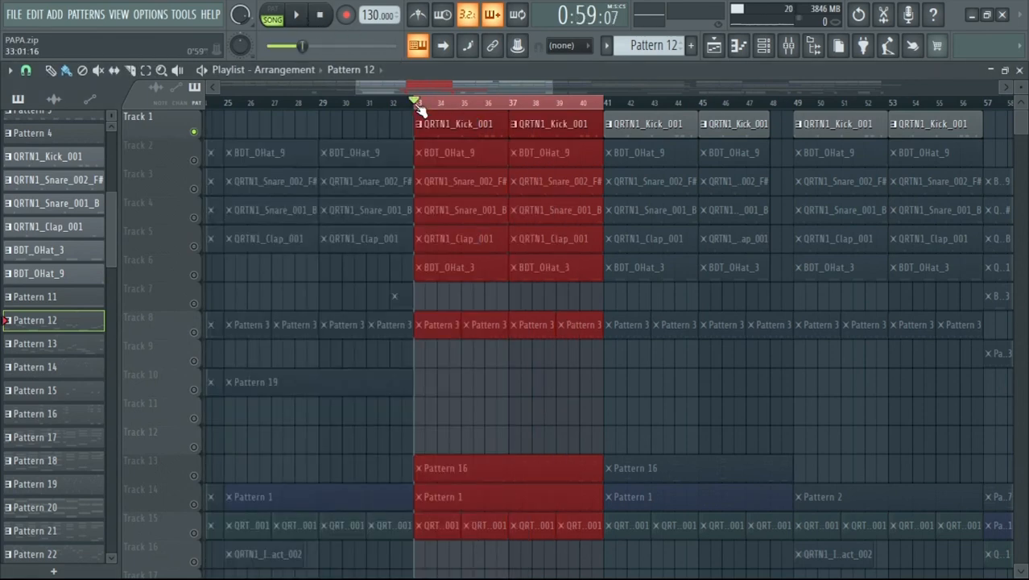
- Examine the kick channel's tuning settings and sample waveform, and close the channel window and channel rack
{"action": "left_click", "coordinate": [765, 47]}
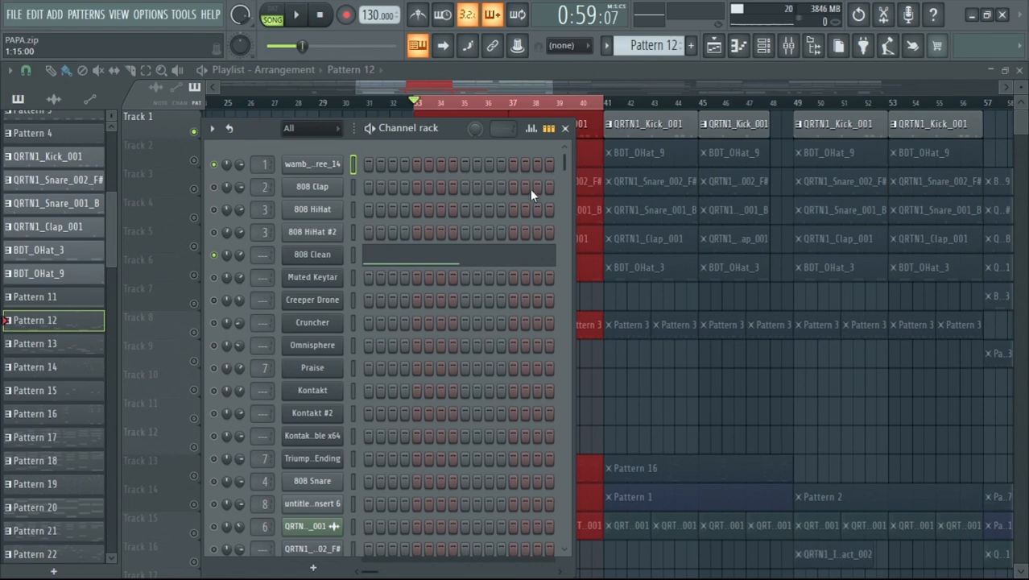
{"action": "left_click", "coordinate": [329, 165]}
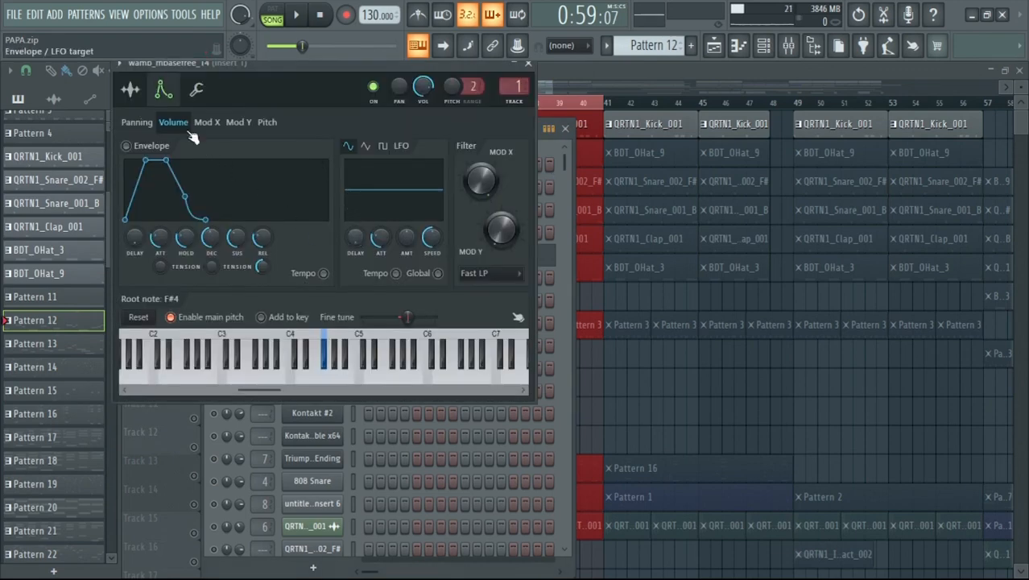
{"action": "left_click", "coordinate": [130, 89]}
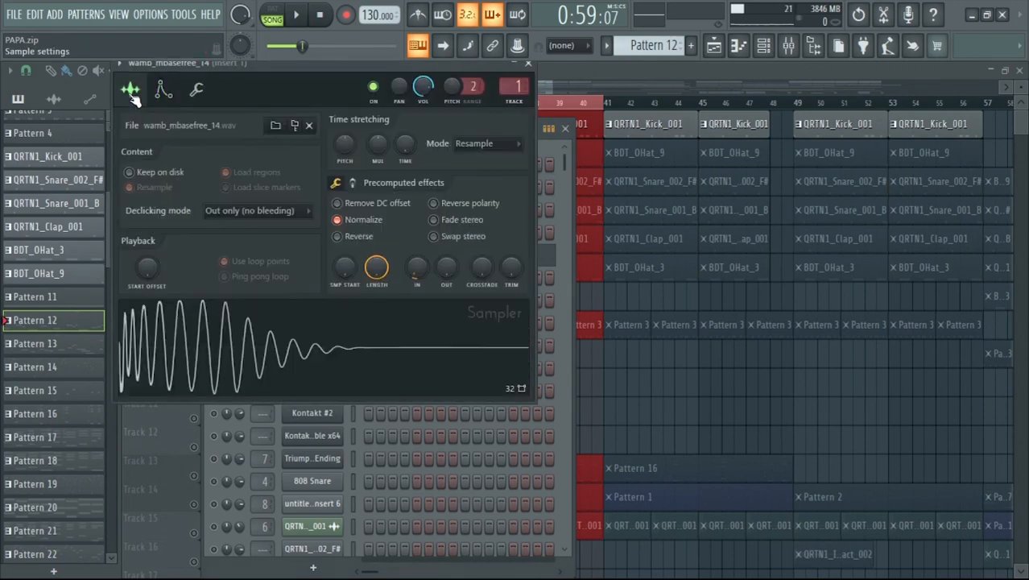
{"action": "left_click", "coordinate": [529, 64]}
{"action": "left_click", "coordinate": [565, 128]}
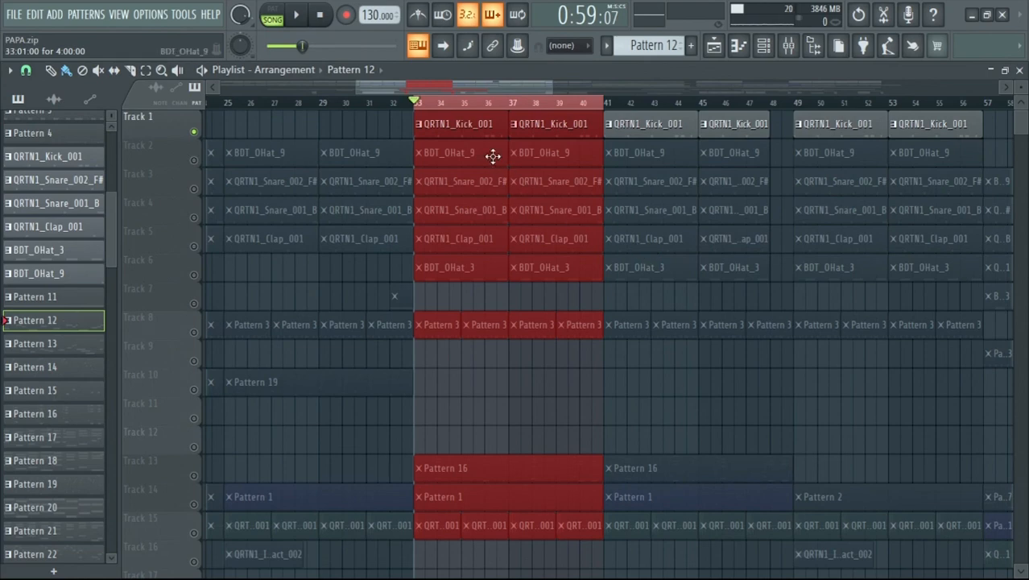
- Review the kick clip's notes from bar 1 in the piano roll and return to the playlist
{"action": "double_click", "coordinate": [471, 125]}
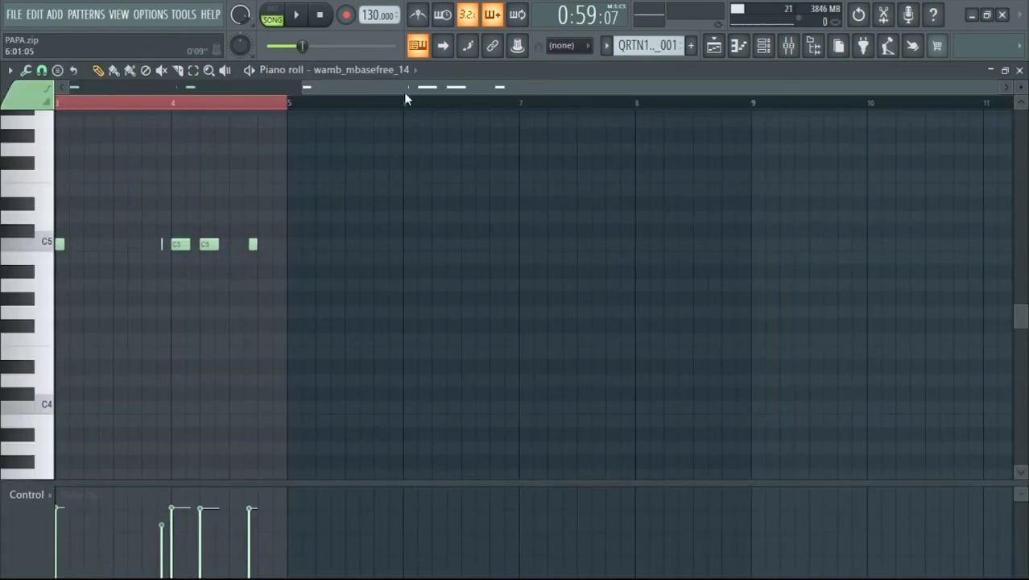
{"action": "left_click_drag", "start_coordinate": [404, 88], "coordinate": [149, 92]}
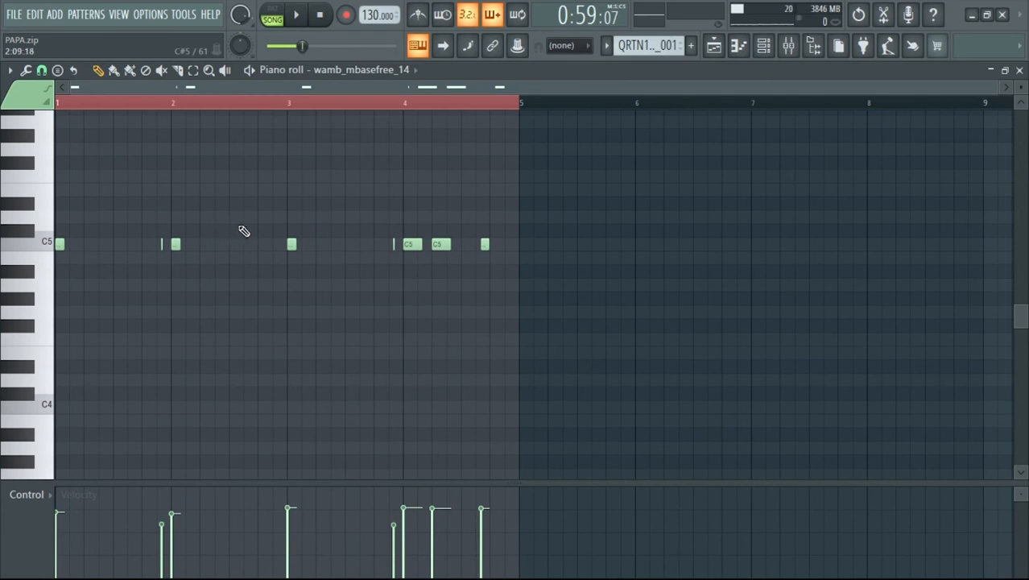
{"action": "left_click", "coordinate": [1020, 70]}
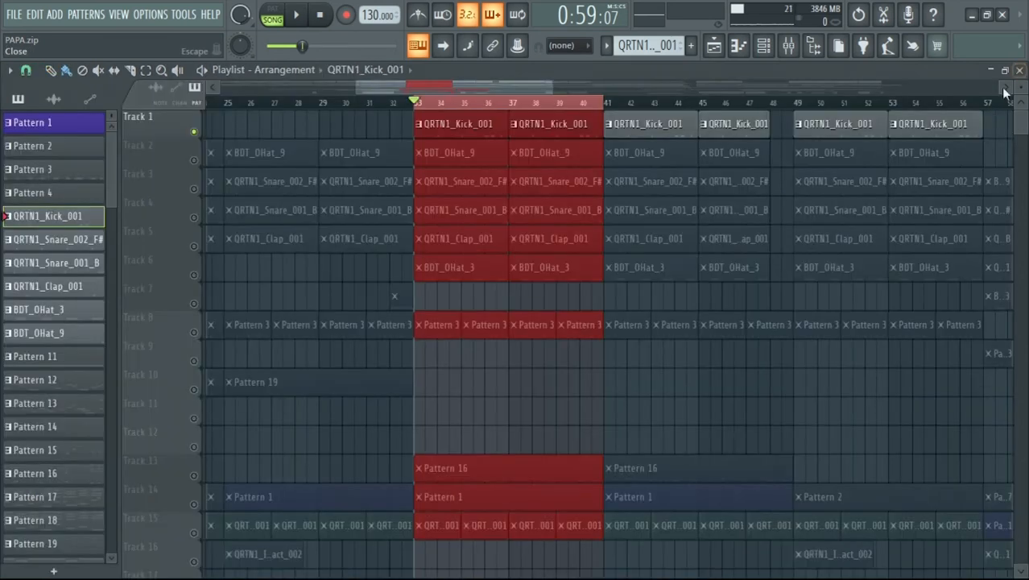
- Open SPAN on mixer Insert 1, move it clear of the first kick clips in the playlist, and close the mixer
{"action": "left_click", "coordinate": [789, 47]}
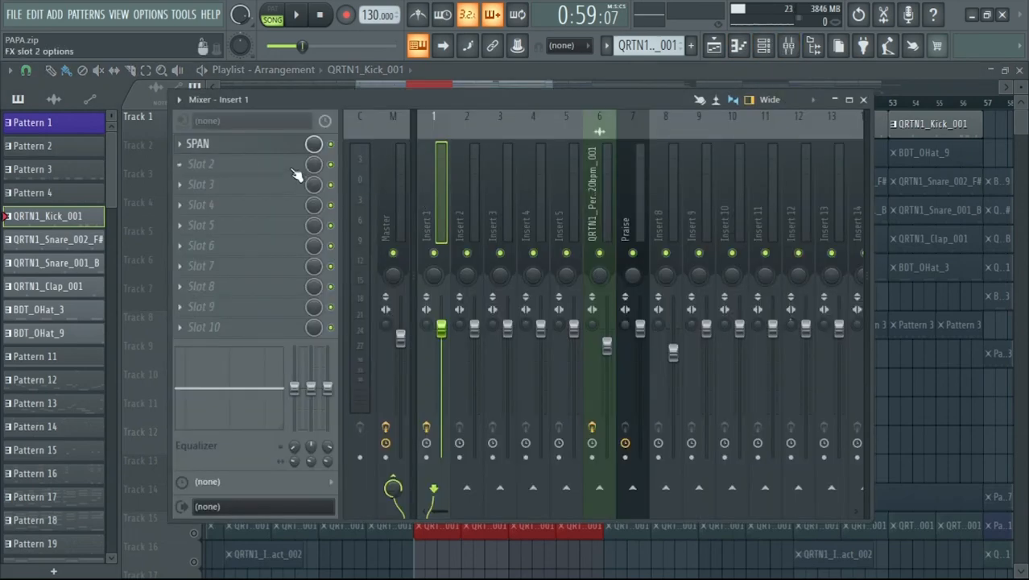
{"action": "left_click", "coordinate": [259, 145]}
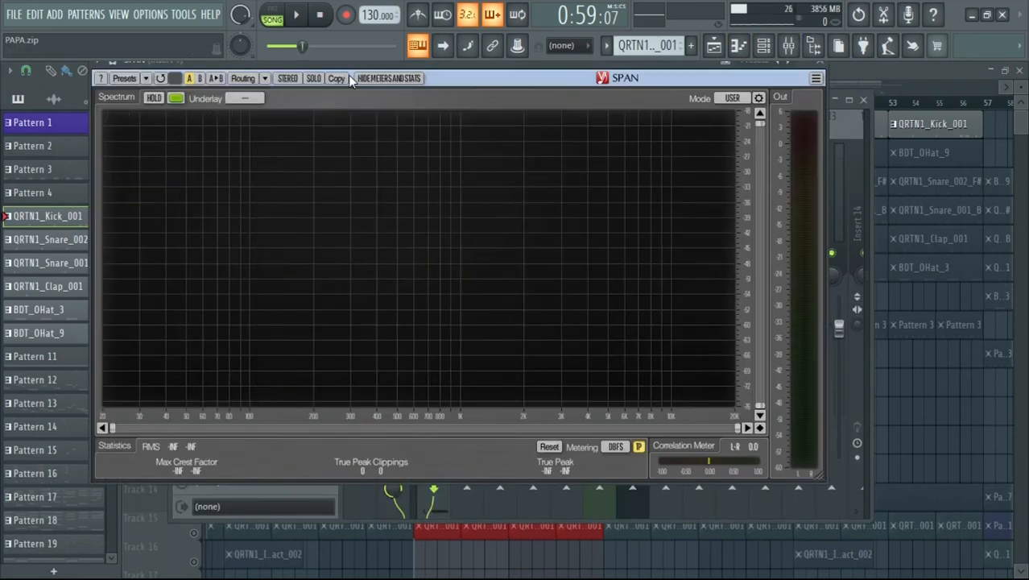
{"action": "left_click_drag", "start_coordinate": [335, 63], "coordinate": [777, 168]}
{"action": "left_click", "coordinate": [863, 100]}
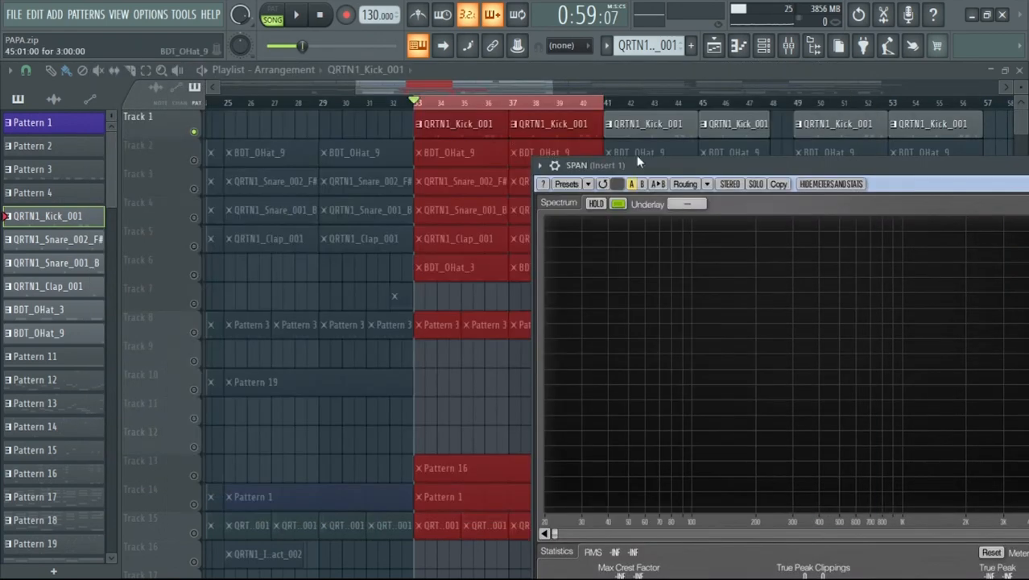
- Show the kick's piano roll as a smaller window beside SPAN, and audition C5 to check its spectrum
{"action": "double_click", "coordinate": [475, 117]}
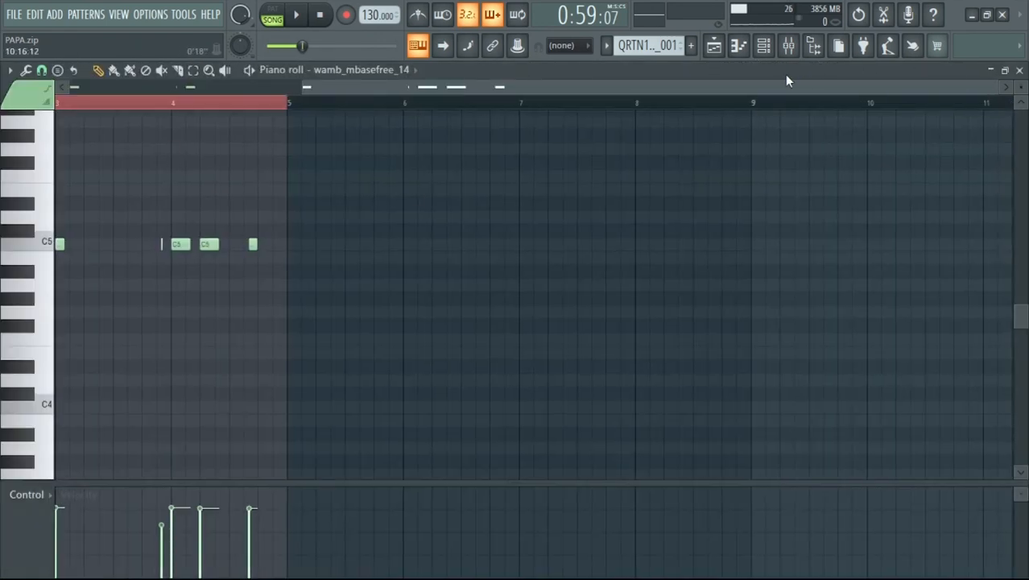
{"action": "left_click", "coordinate": [1005, 70]}
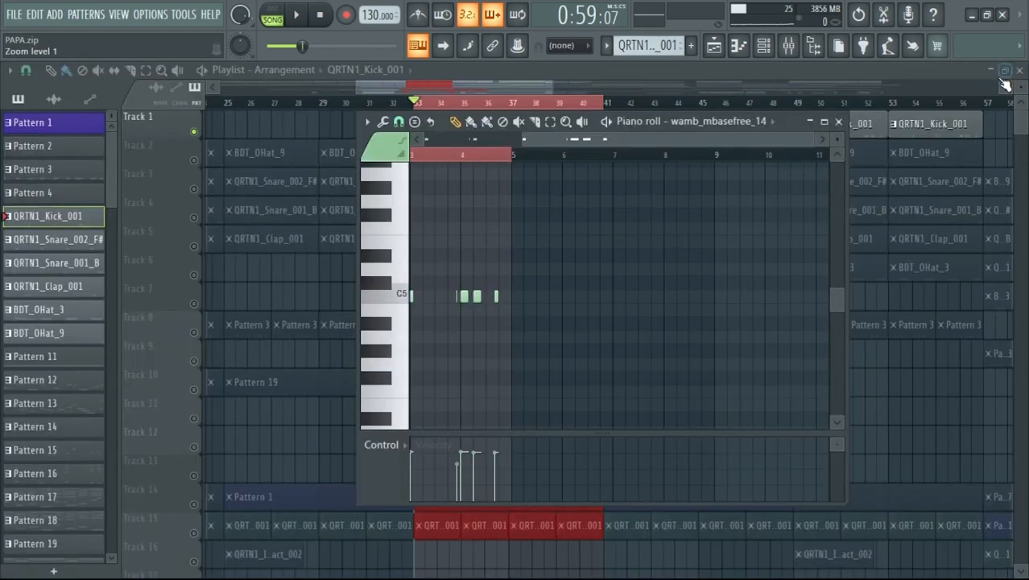
{"action": "left_click", "coordinate": [790, 49]}
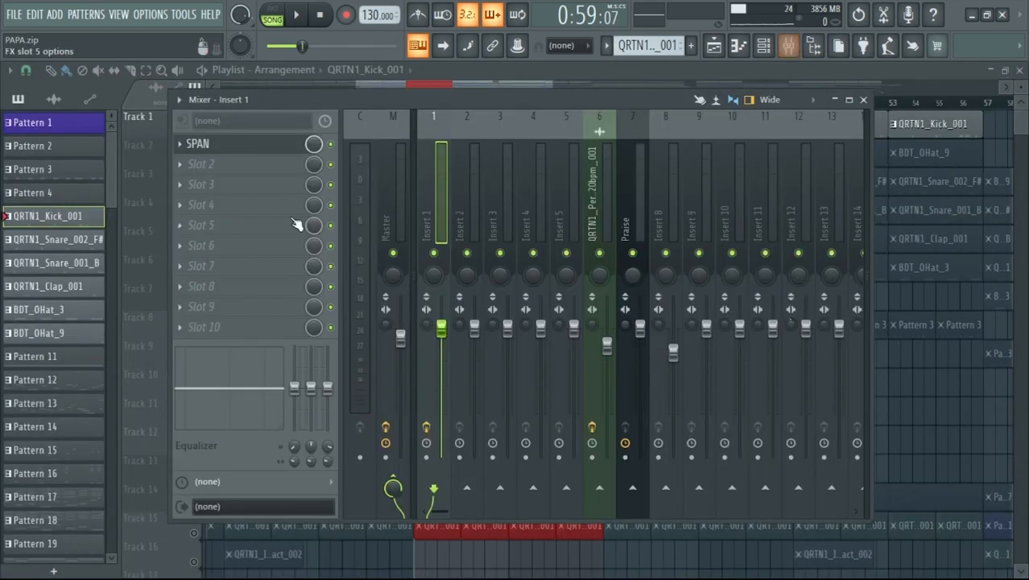
{"action": "left_click", "coordinate": [252, 157]}
{"action": "left_click", "coordinate": [863, 99]}
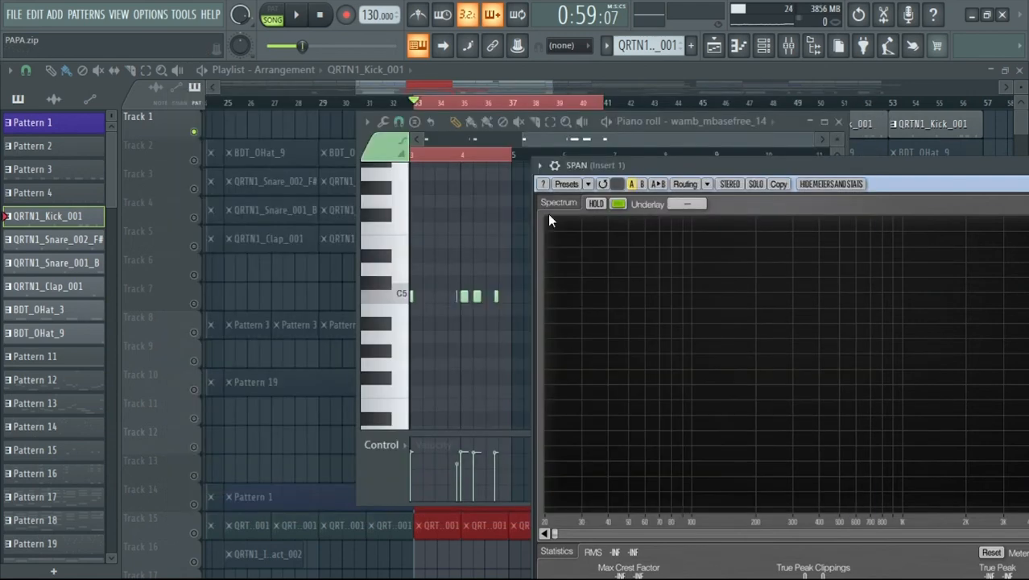
{"action": "left_click", "coordinate": [395, 291]}
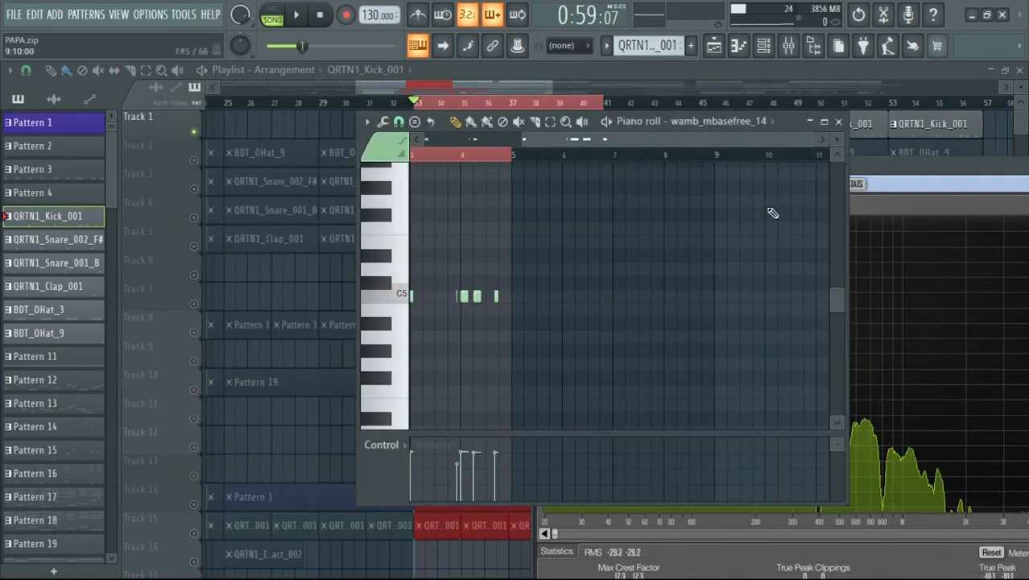
{"action": "left_click", "coordinate": [881, 171]}
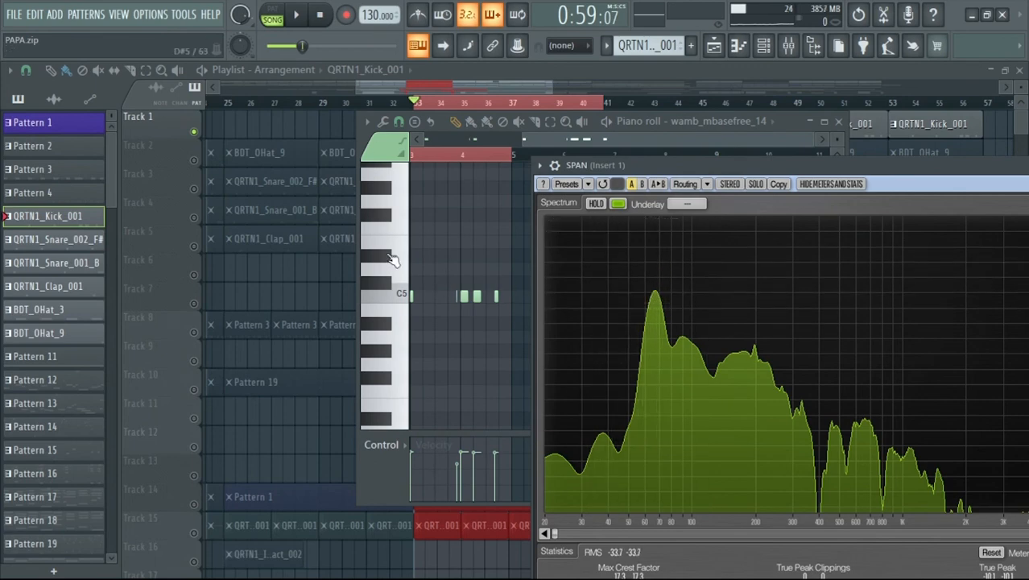
- Return the kick channel's root note to C5 and reset its fine tune while keeping SPAN open
{"action": "left_click", "coordinate": [765, 47]}
{"action": "left_click", "coordinate": [312, 166]}
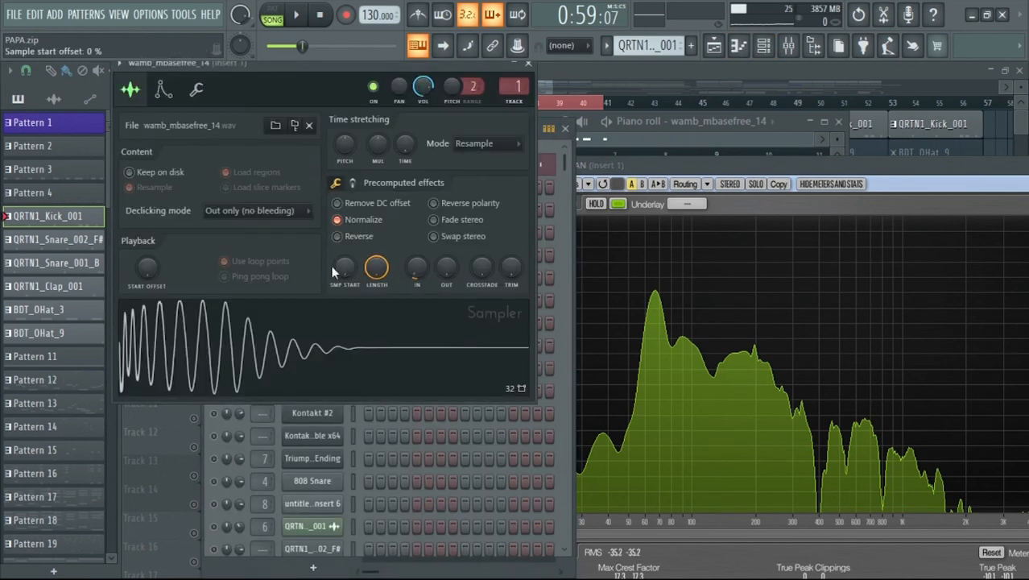
{"action": "left_click", "coordinate": [164, 92]}
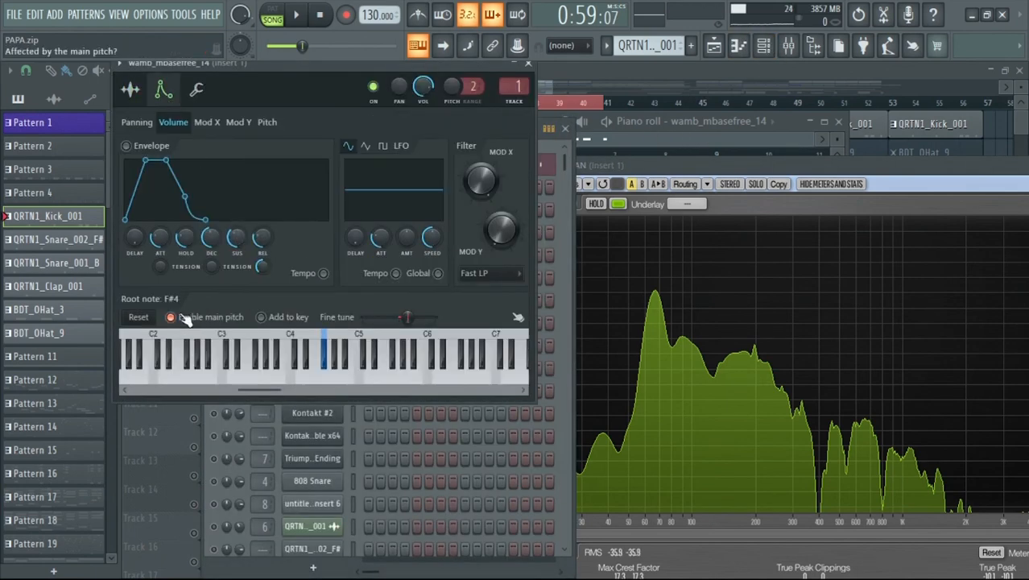
{"action": "right_click", "coordinate": [406, 317]}
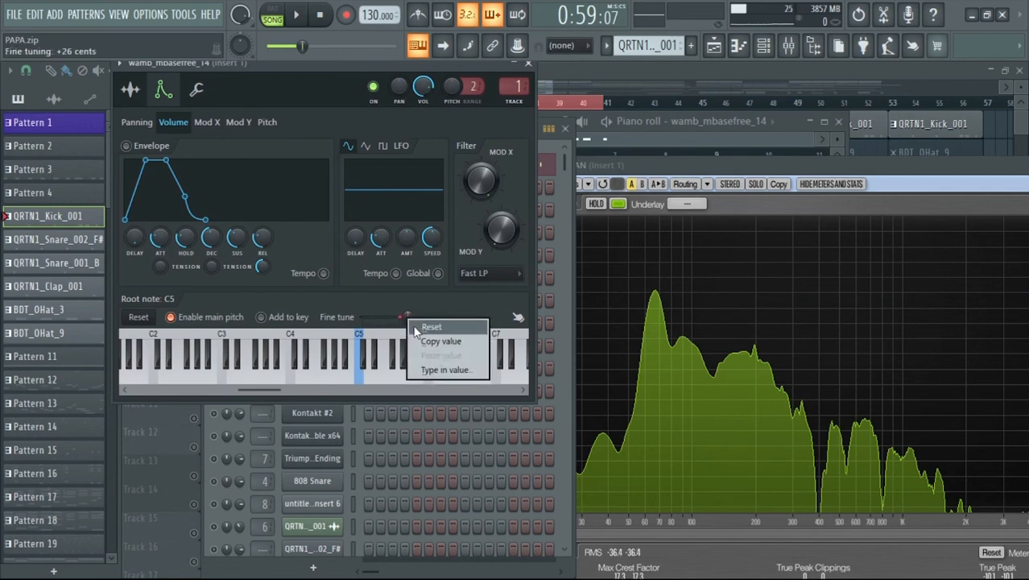
{"action": "left_click", "coordinate": [420, 328]}
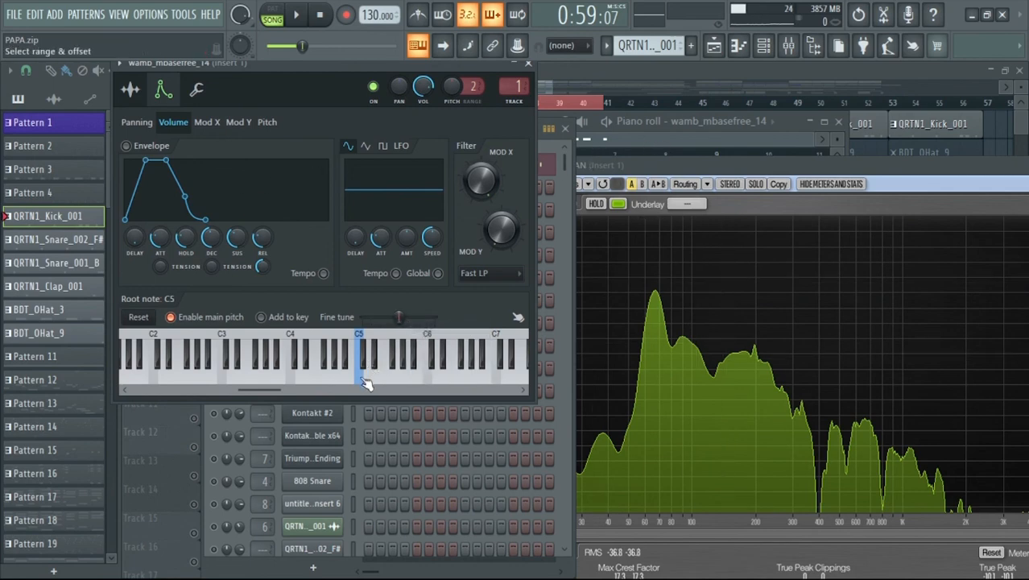
- Check the kick's lowest spectral peak in SPAN, set its root note to F#4 and fine tune to +19 cents, and close the sampler
{"action": "mouse_move", "coordinate": [636, 269]}
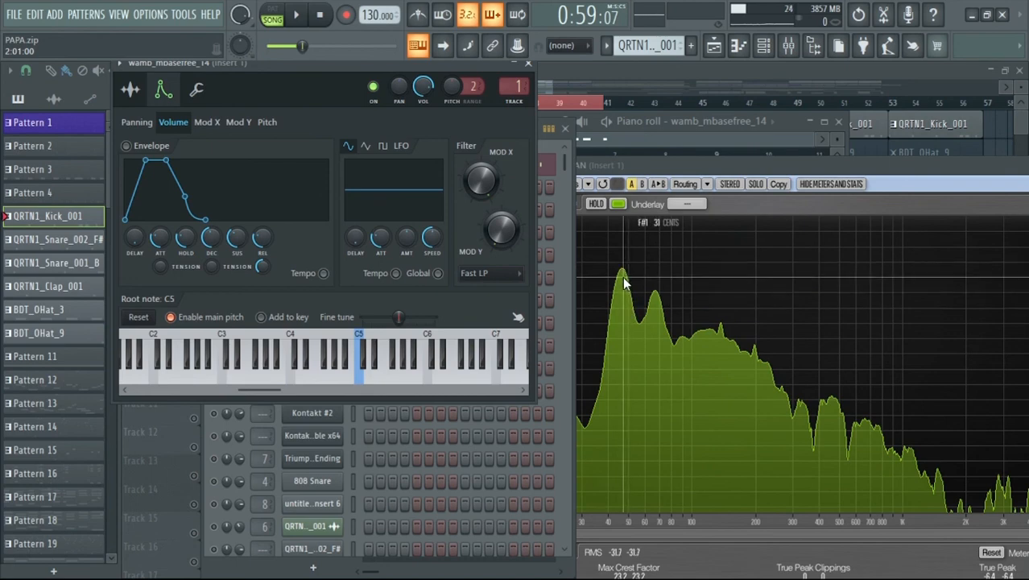
{"action": "left_click", "coordinate": [325, 346]}
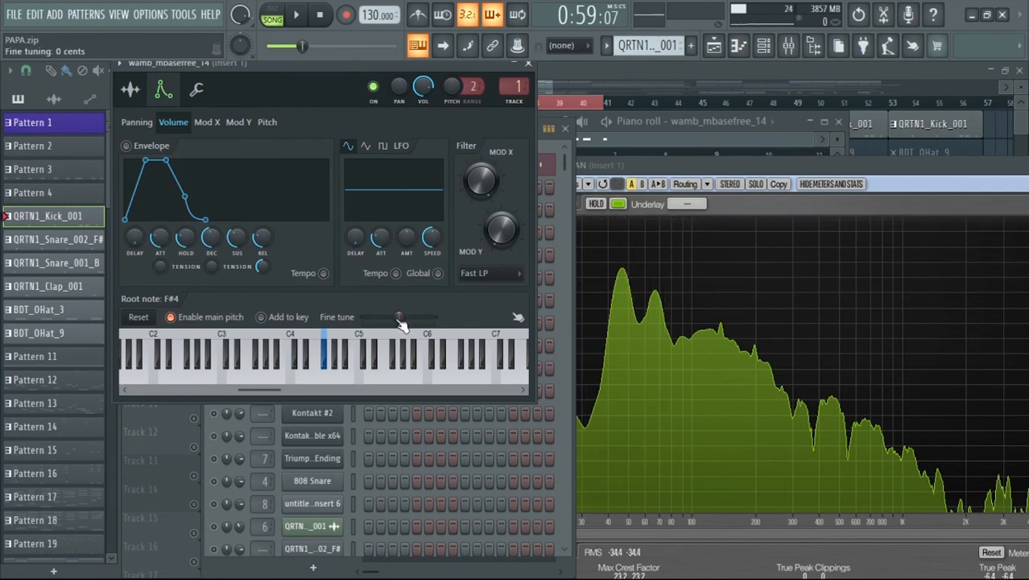
{"action": "left_click_drag", "start_coordinate": [400, 317], "coordinate": [405, 317]}
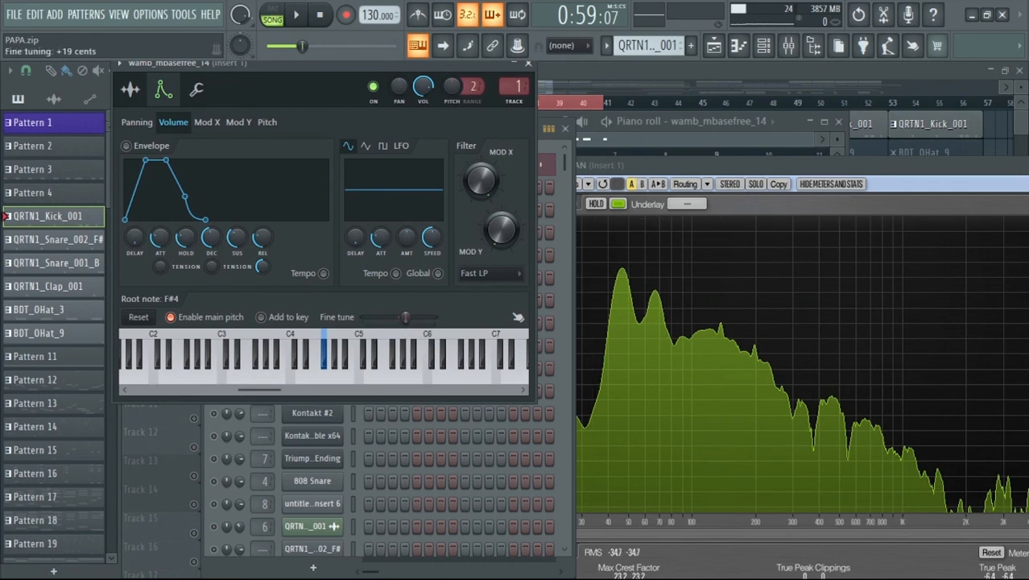
{"action": "right_click", "coordinate": [406, 319]}
{"action": "left_click", "coordinate": [421, 328]}
{"action": "left_click", "coordinate": [529, 64]}
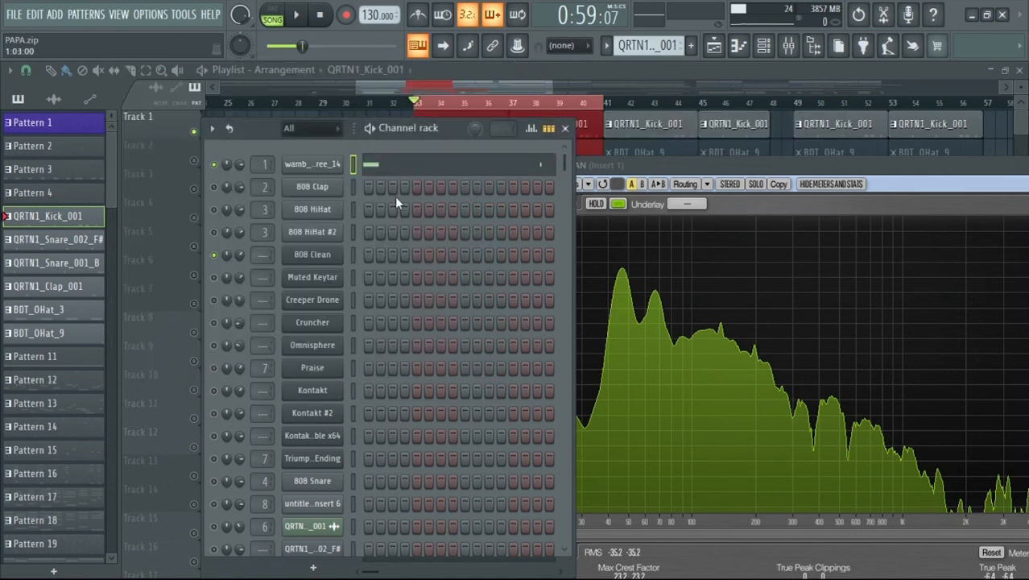
- Open the kick's piano roll, save the project, and close both the piano roll and SPAN
{"action": "left_click", "coordinate": [414, 171]}
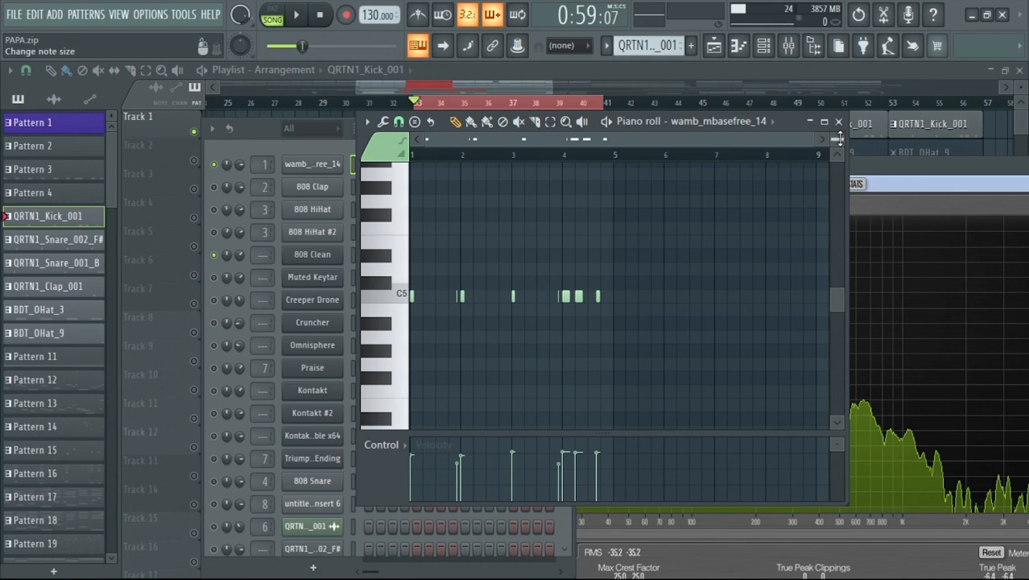
{"action": "key", "text": "ctrl+s"}
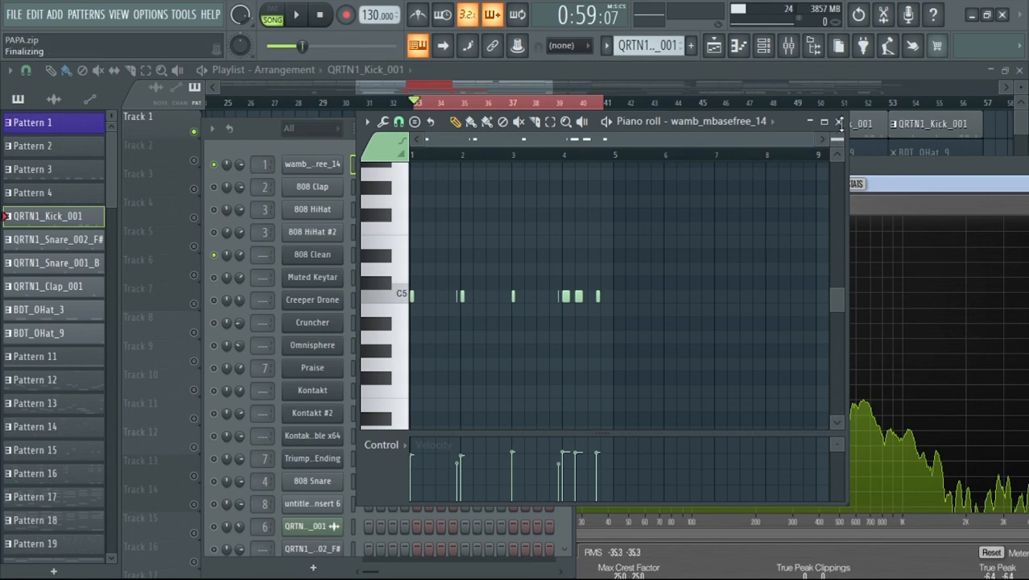
{"action": "left_click", "coordinate": [839, 122]}
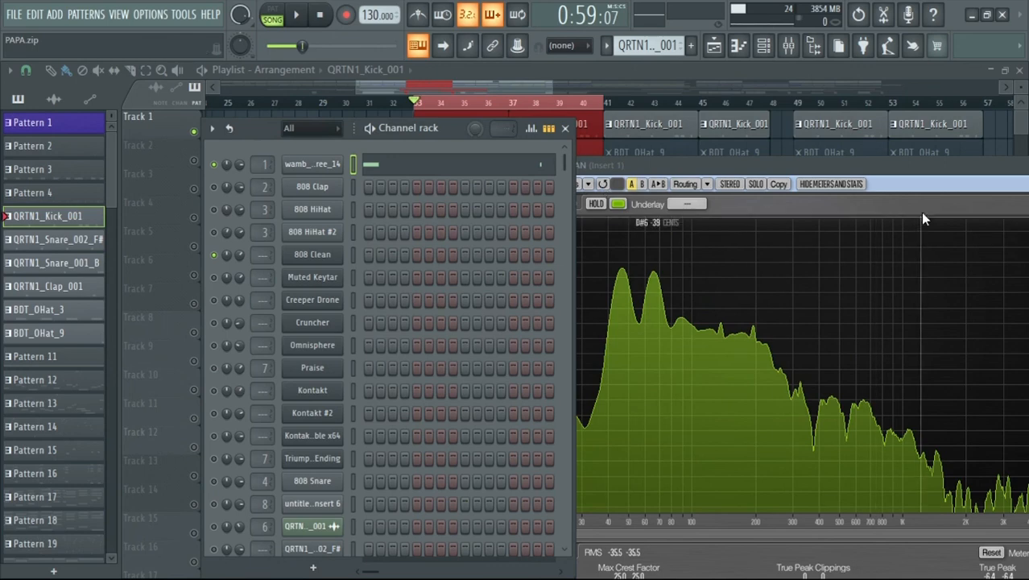
{"action": "left_click_drag", "start_coordinate": [922, 171], "coordinate": [599, 109]}
{"action": "left_click", "coordinate": [940, 105]}
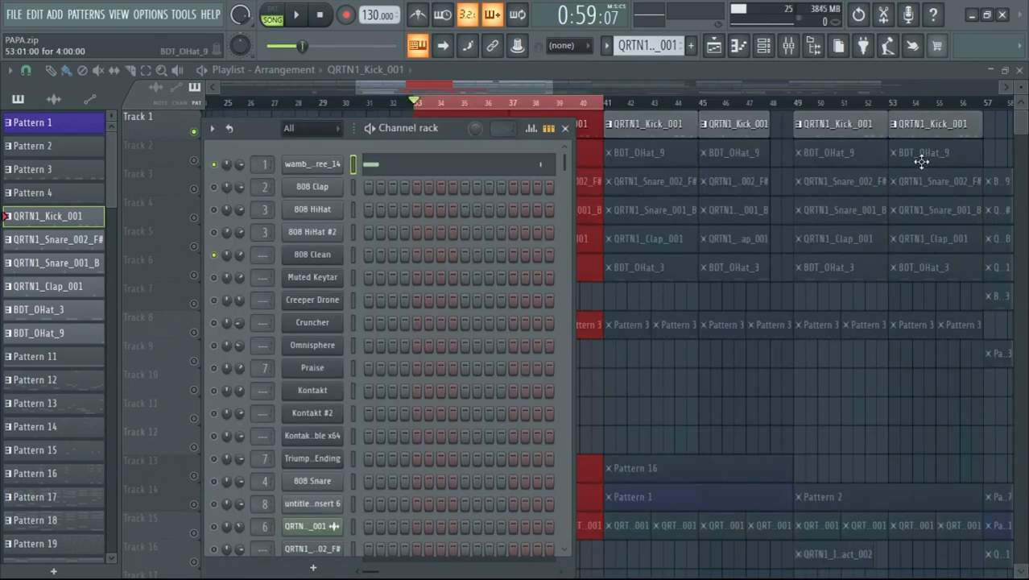
- Set the kick channel's fine tune to +26 cents and close its channel settings
{"action": "left_click", "coordinate": [316, 165]}
{"action": "left_click_drag", "start_coordinate": [395, 325], "coordinate": [405, 318]}
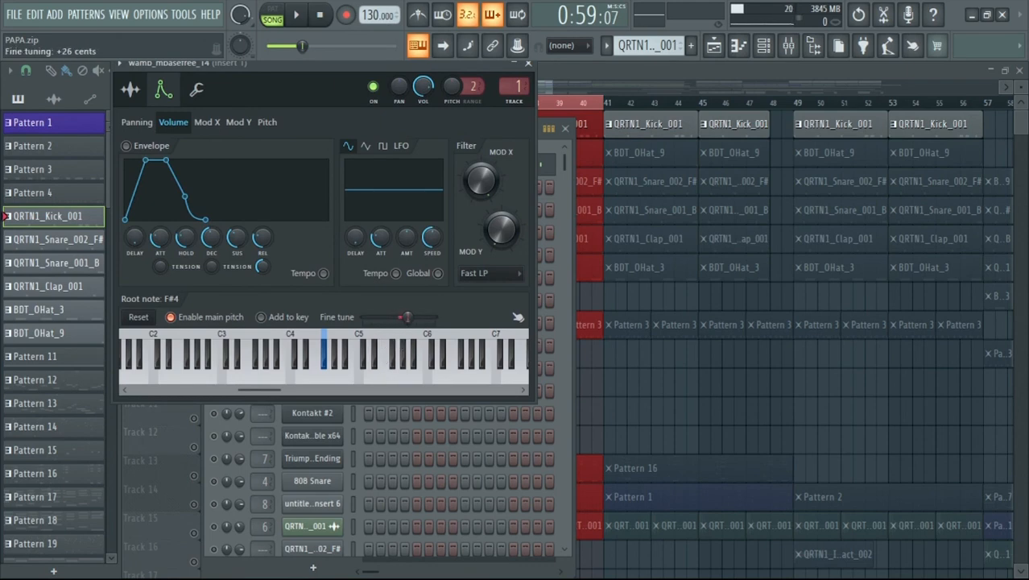
{"action": "left_click", "coordinate": [528, 63]}
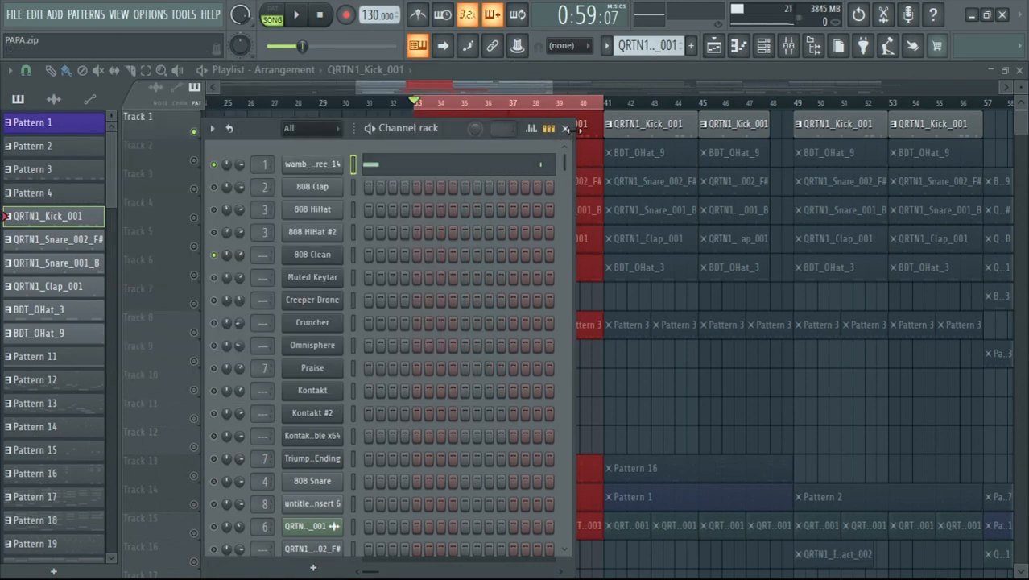
- Unmute all channels by clearing the solo in the channel rack, and close the channel rack
{"action": "right_click", "coordinate": [214, 165]}
{"action": "left_click", "coordinate": [231, 172]}
{"action": "right_click", "coordinate": [214, 166]}
{"action": "left_click", "coordinate": [266, 173]}
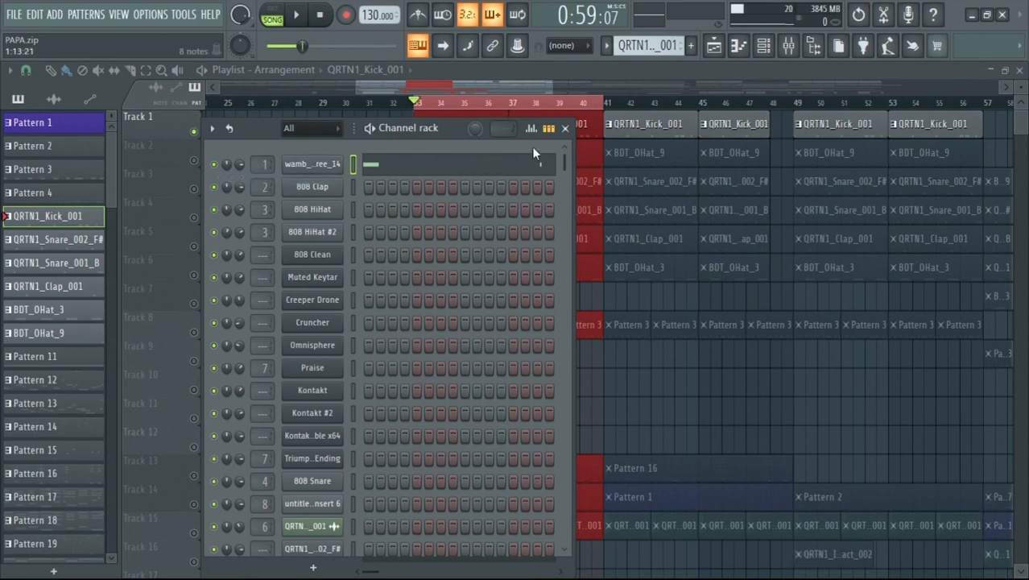
{"action": "left_click", "coordinate": [565, 130]}
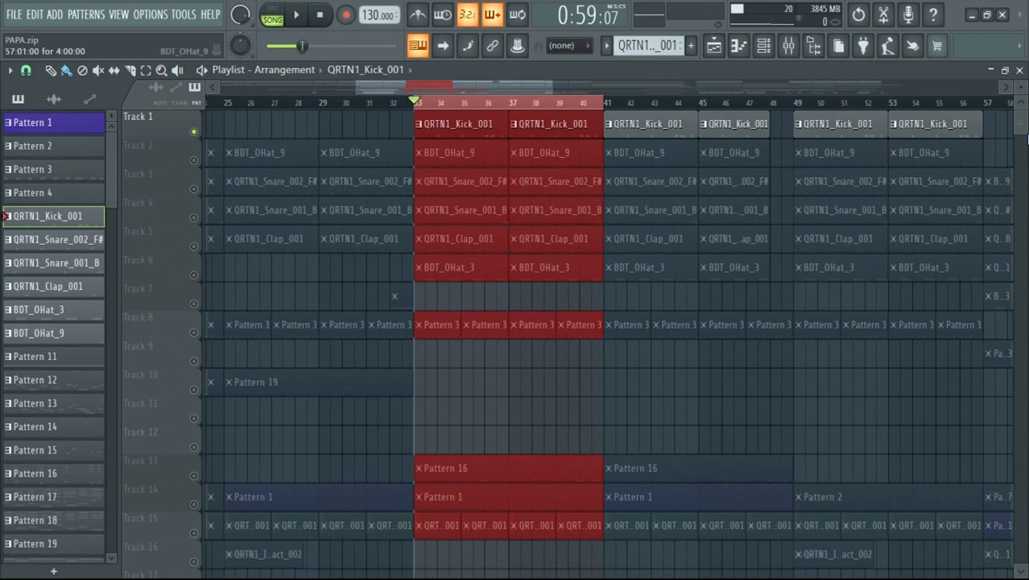
- Clear the playlist solo using Track 24 and remove the time selection over bars 33 to 40
{"action": "left_click_drag", "start_coordinate": [1020, 87], "coordinate": [1020, 74]}
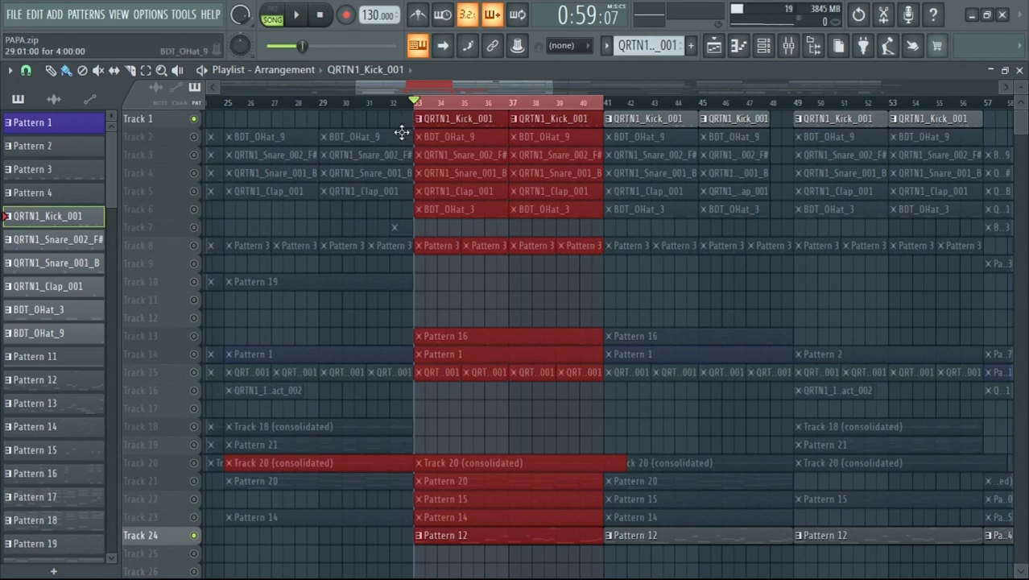
{"action": "right_click", "coordinate": [194, 536]}
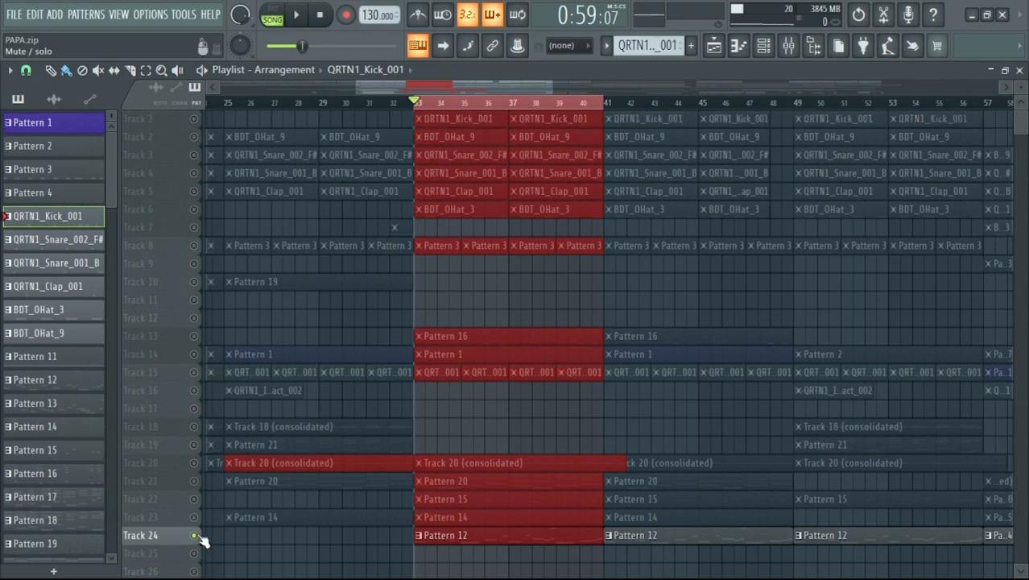
{"action": "right_click", "coordinate": [198, 537]}
{"action": "left_click", "coordinate": [426, 102]}
- Show the whole arrangement in the playlist and move the playback position to bar 1
{"action": "left_click_drag", "start_coordinate": [392, 87], "coordinate": [88, 46]}
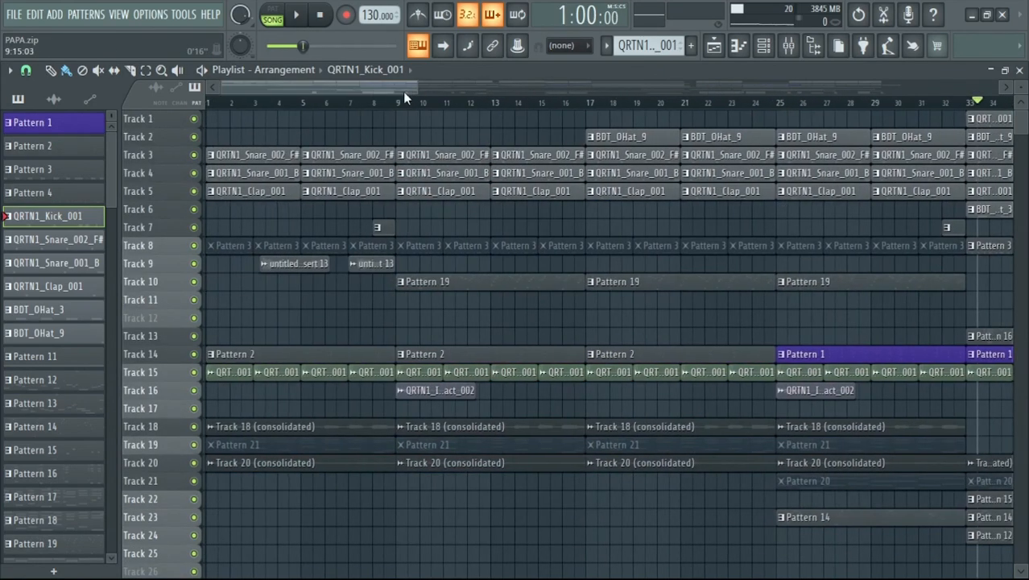
{"action": "left_click_drag", "start_coordinate": [416, 91], "coordinate": [996, 91]}
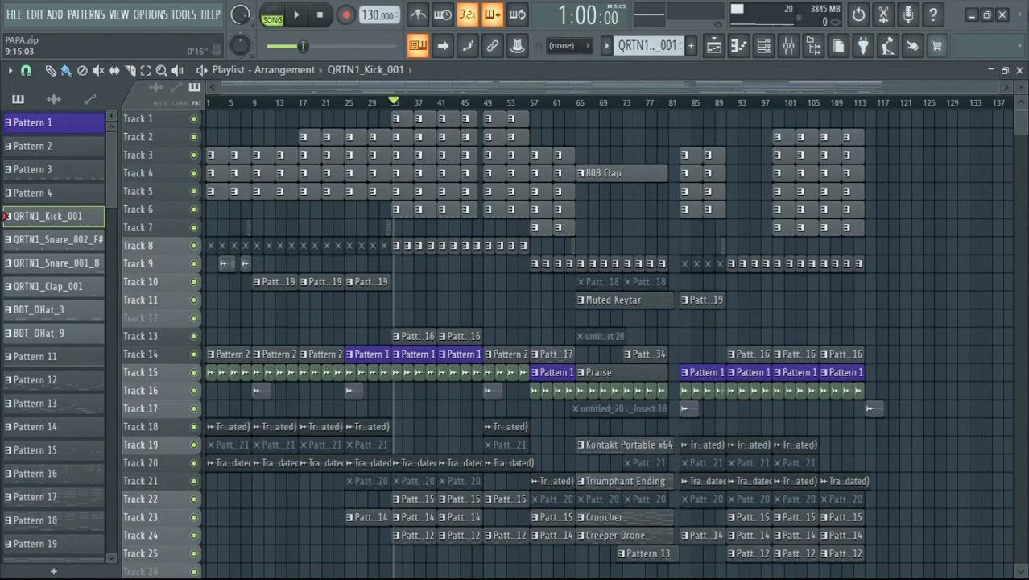
{"action": "left_click", "coordinate": [225, 108]}
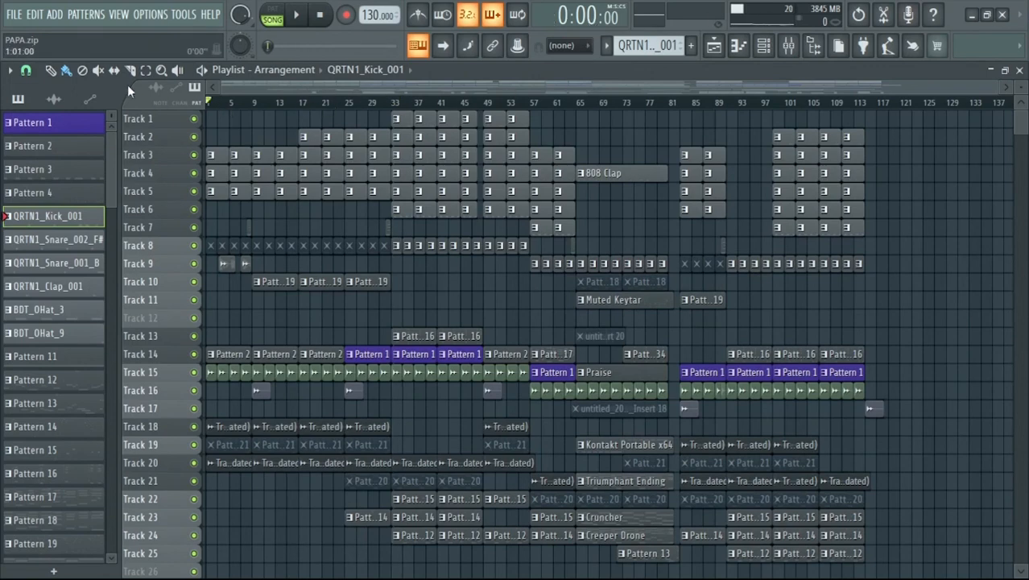